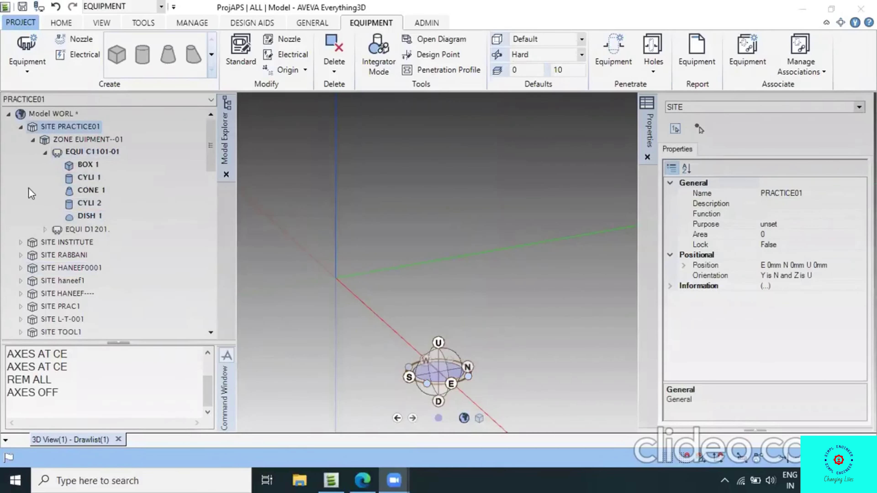
Display site PRACTICE01 in the 3D view and make equipment C1101-01 current.
left_click_drag(63, 126, 365, 213)
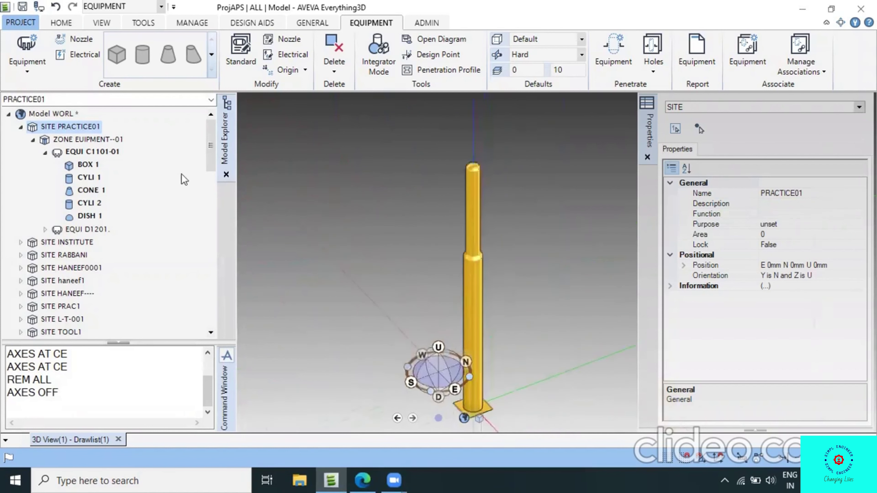
left_click(109, 153)
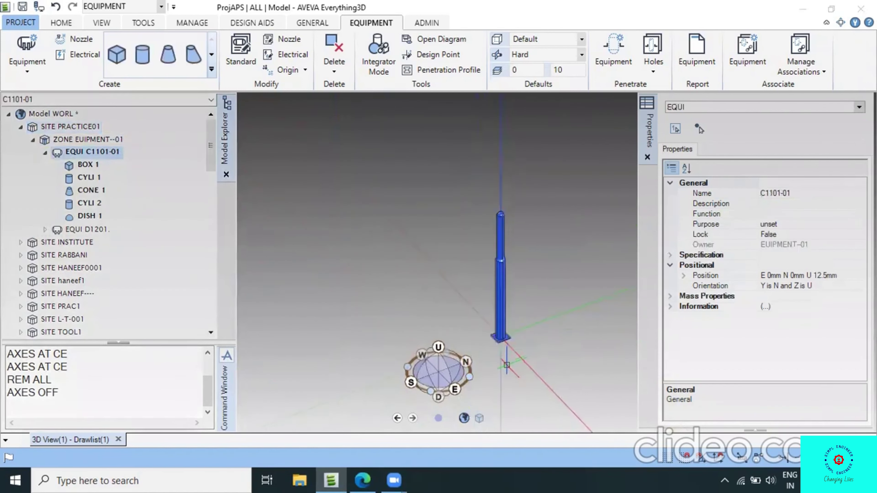
Turn on the PDF Draw pen and ink orange marks beside manhole nozzles M1, M2, M3.
scroll(703, 324, "up", 3)
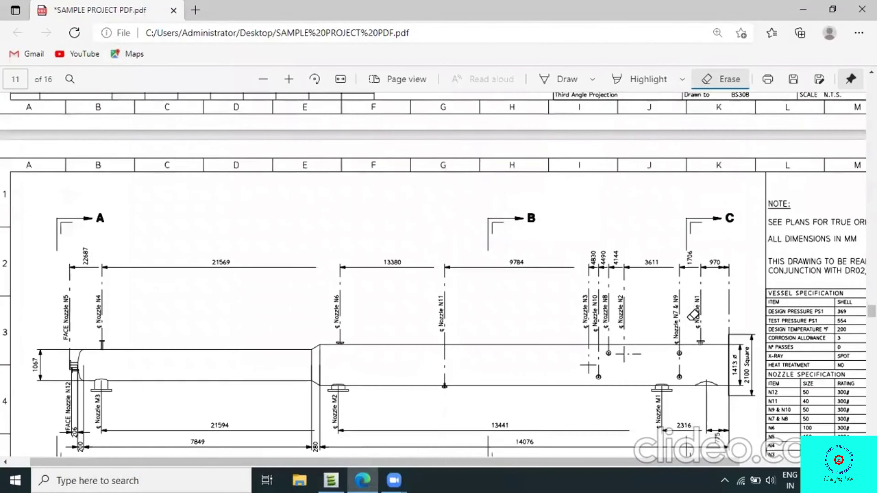
scroll(703, 323, "down", 5)
left_click(566, 79)
scroll(676, 274, "up", 2, "ctrl")
scroll(676, 273, "up", 2, "ctrl")
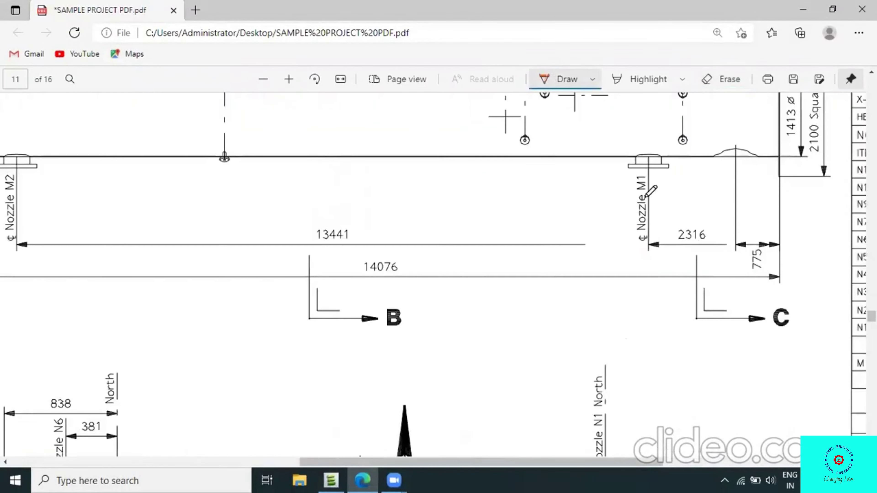
left_click_drag(656, 190, 653, 179)
scroll(582, 198, "down", 2)
scroll(303, 381, "left", 3)
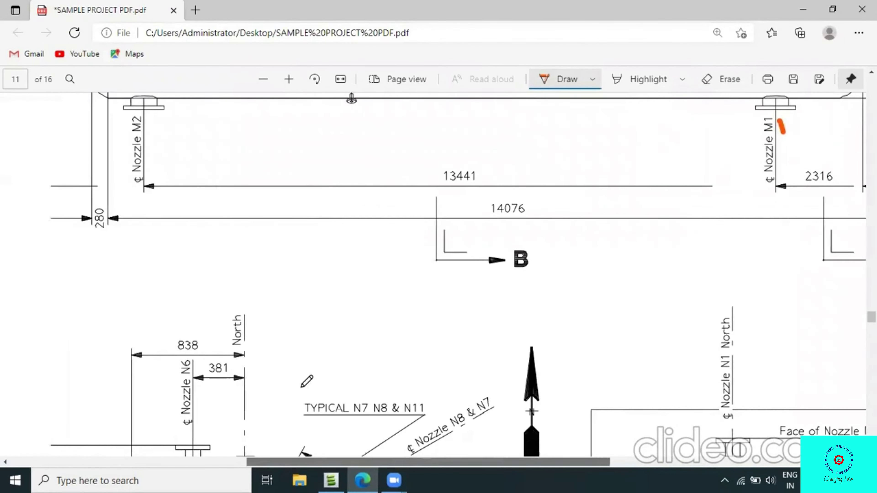
scroll(225, 125, "left", 2)
left_click_drag(220, 124, 255, 107)
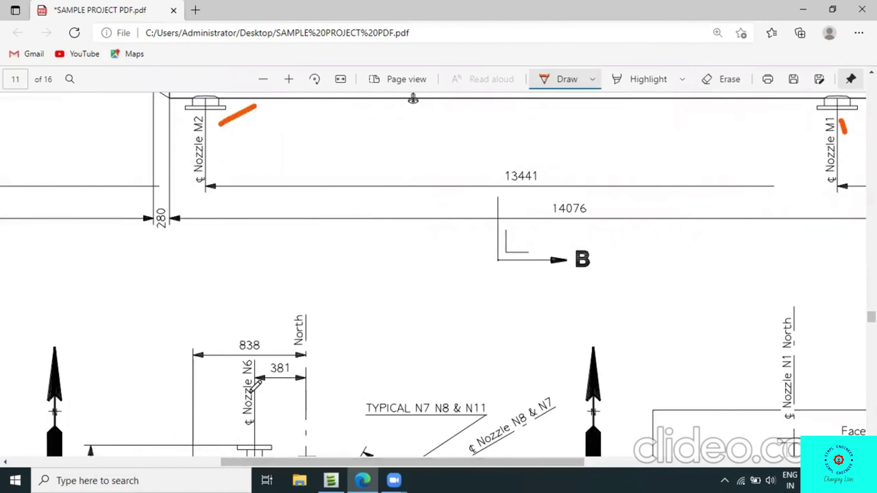
scroll(251, 391, "left", 2)
scroll(207, 345, "left", 5)
Ink down the Rating column's N12–N6 rows, then return to AVEVA Everything3D.
scroll(151, 211, "down", 2, "ctrl")
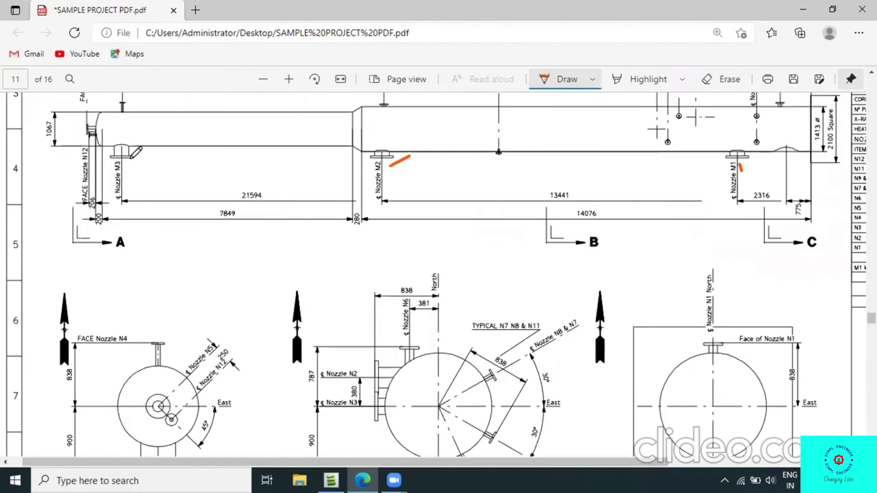
scroll(114, 389, "down", 9)
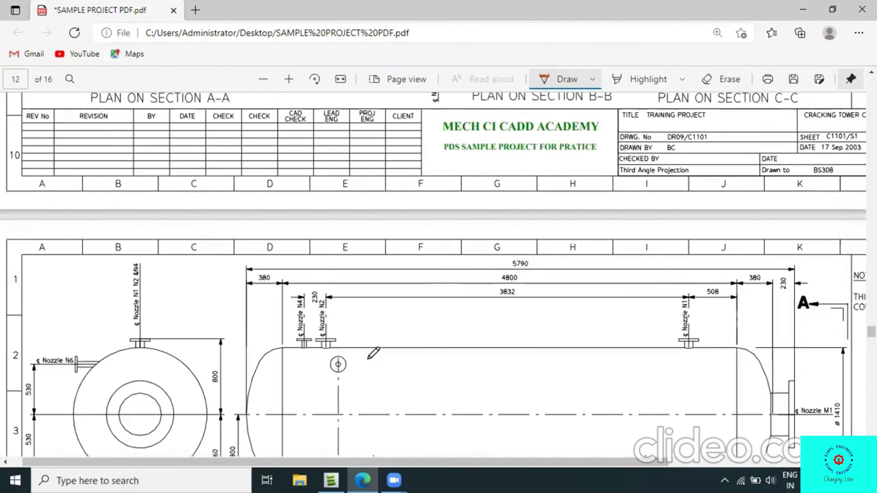
scroll(113, 390, "up", 5)
scroll(532, 329, "up", 9)
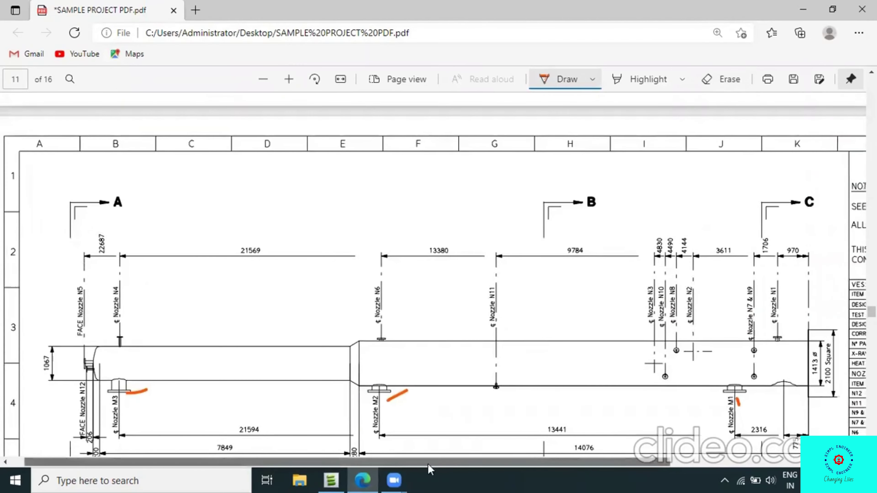
left_click_drag(427, 464, 614, 464)
scroll(725, 304, "down", 3)
scroll(722, 307, "up", 2, "ctrl")
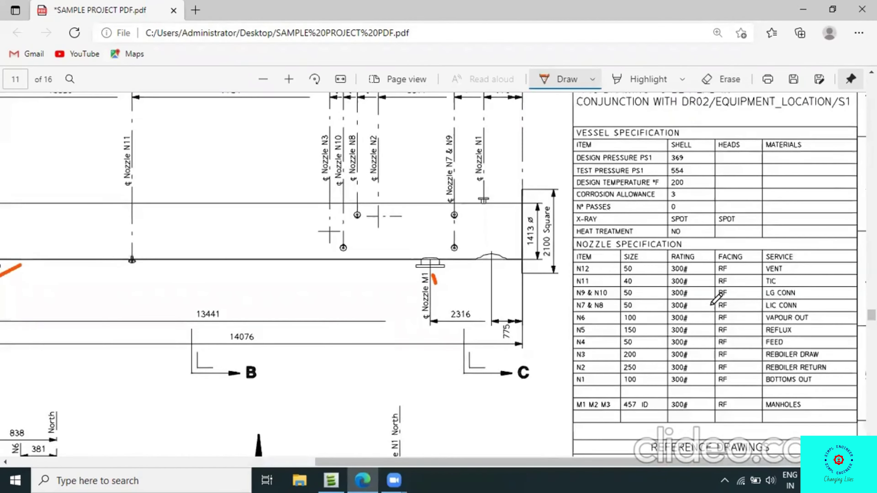
left_click_drag(703, 265, 707, 321)
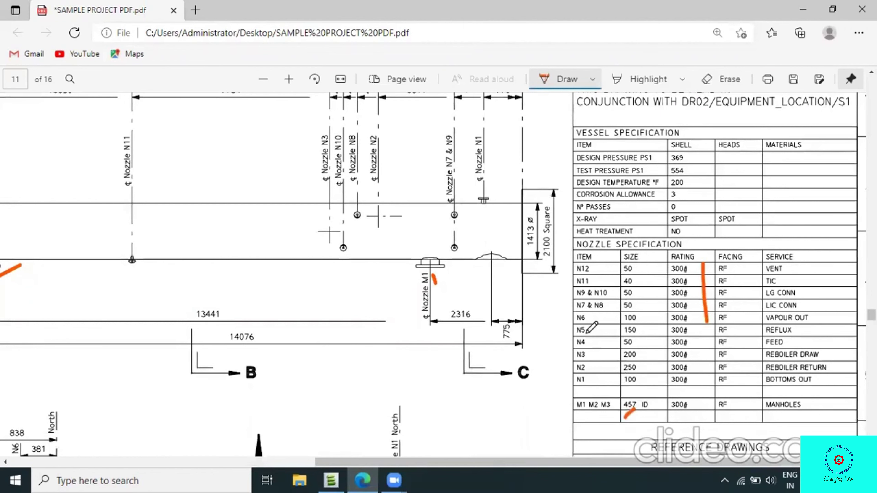
scroll(639, 394, "up", 5)
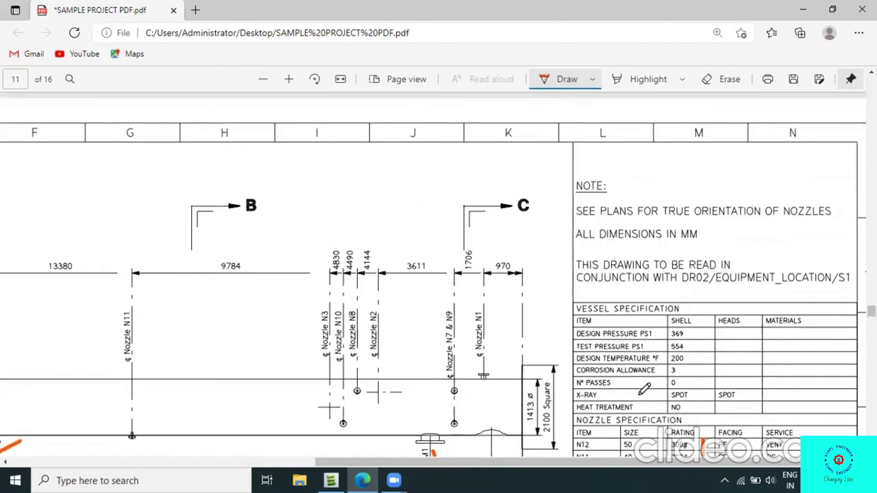
scroll(639, 394, "down", 6)
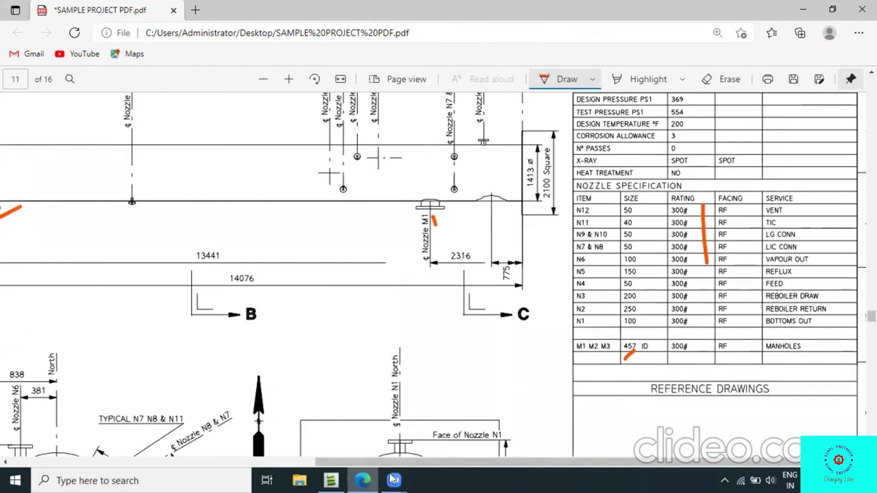
left_click(331, 480)
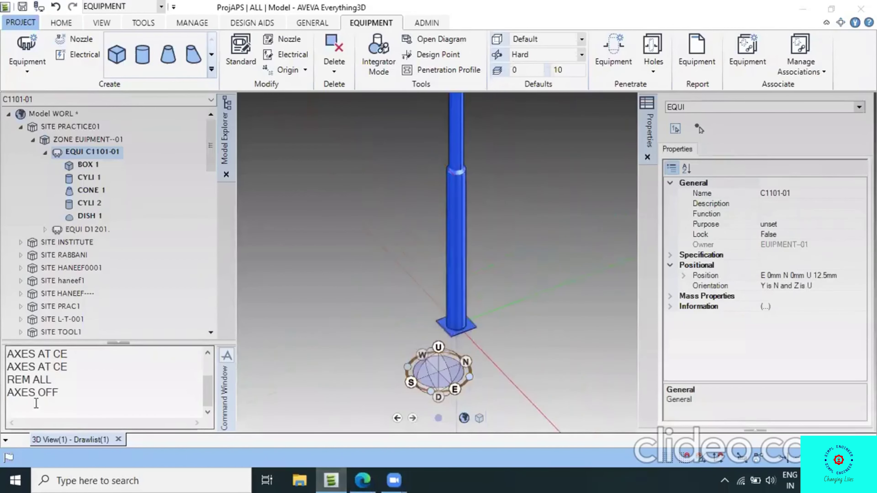
Clear the view with REM ALL, re-add C1101-01, and show its axes with AXES AT CE.
left_click(38, 405)
type("REM ALL")
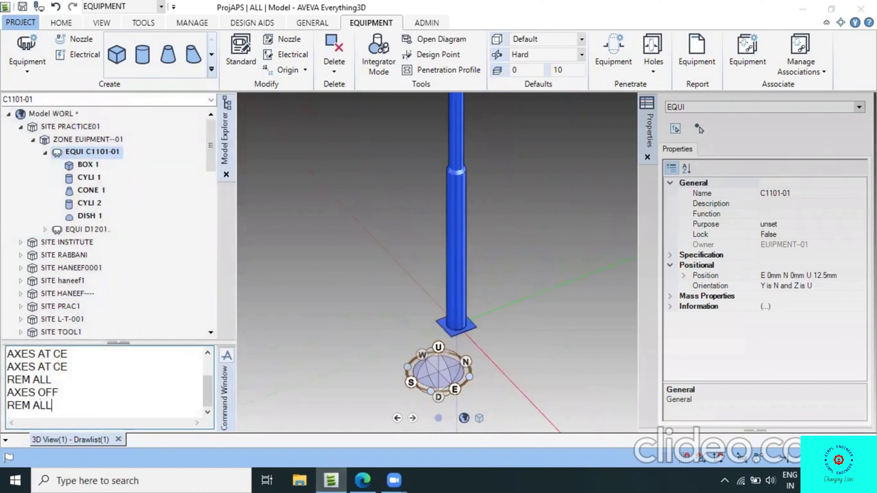
key("Return")
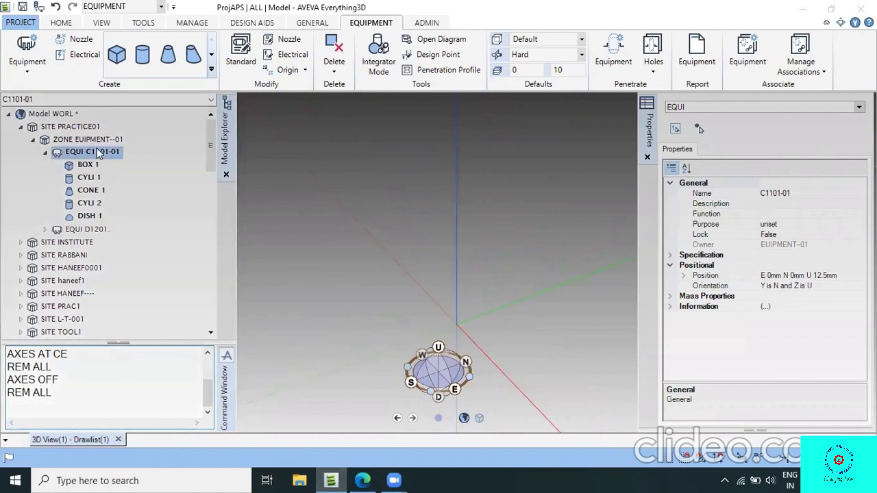
left_click_drag(481, 228, 482, 229)
type("AXES AT CE")
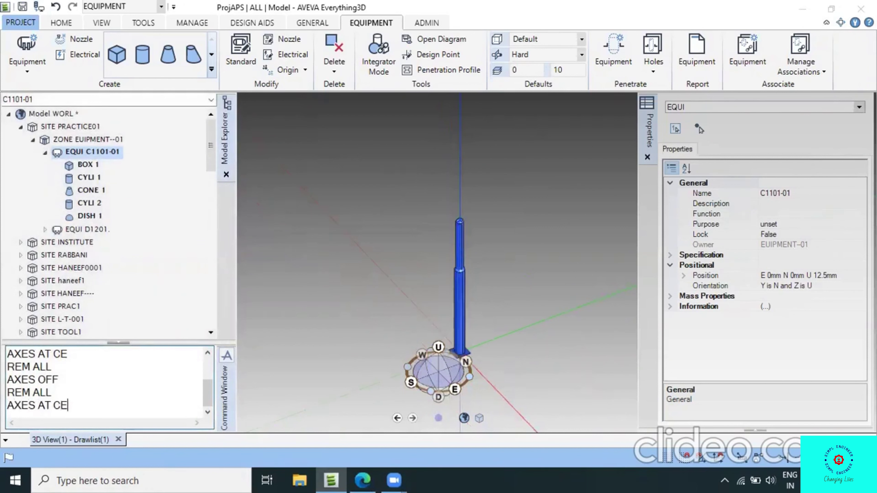
key("Return")
left_click(397, 256)
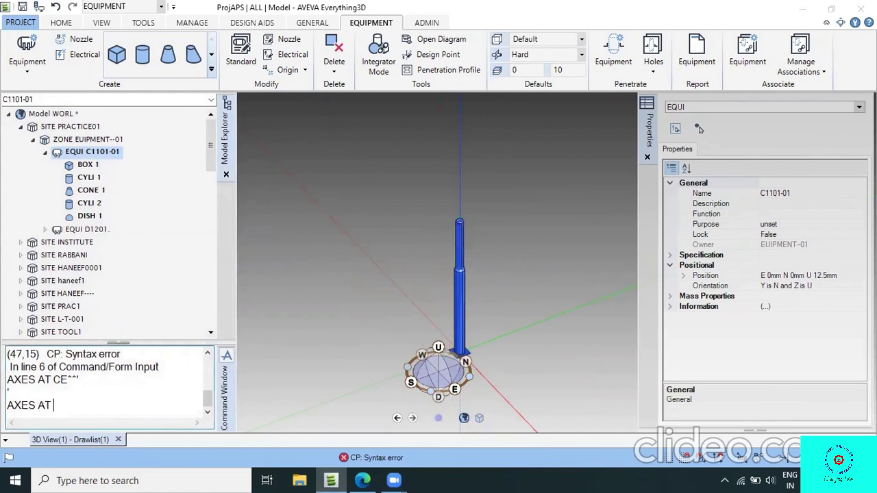
key("Return")
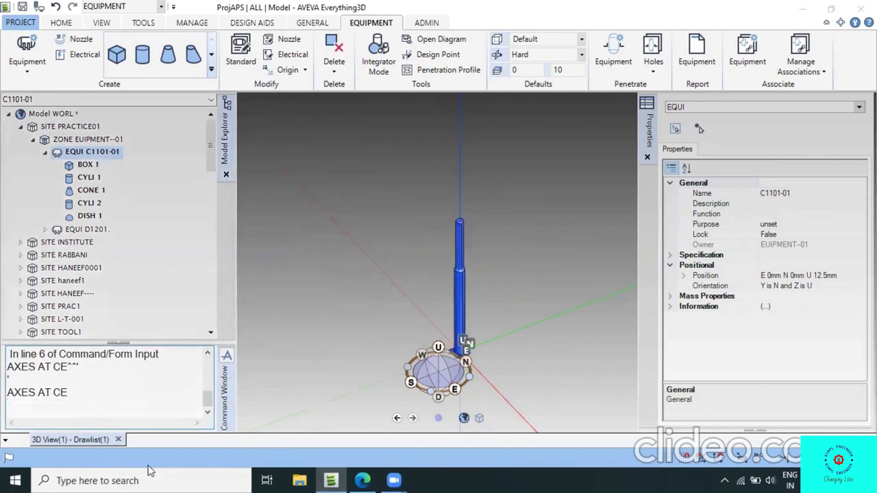
scroll(532, 358, "up", 5)
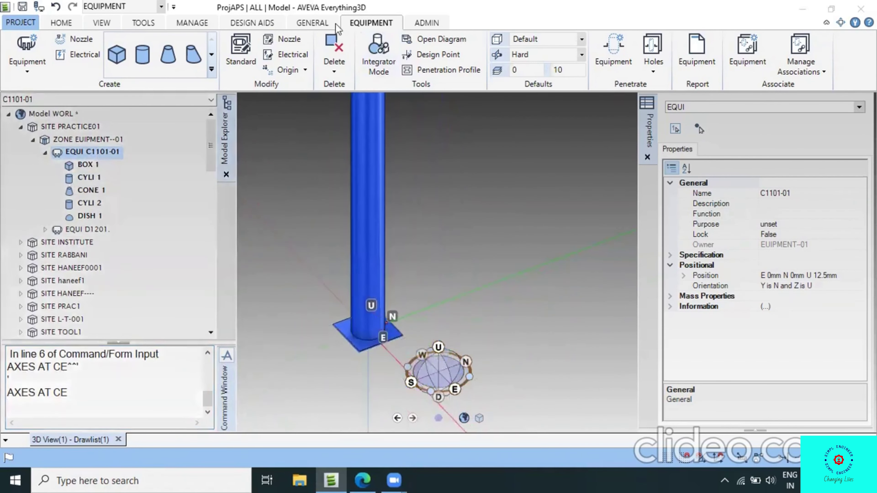
Start a new nozzle on C1101-01 and name it 0M1 after M-1 proves taken.
left_click(77, 38)
left_click(744, 141)
type("M-1")
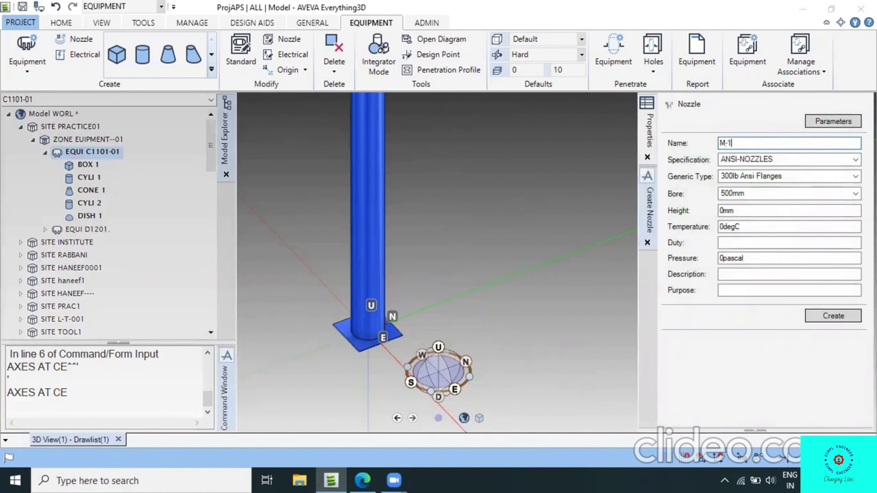
key("Tab")
left_click(433, 266)
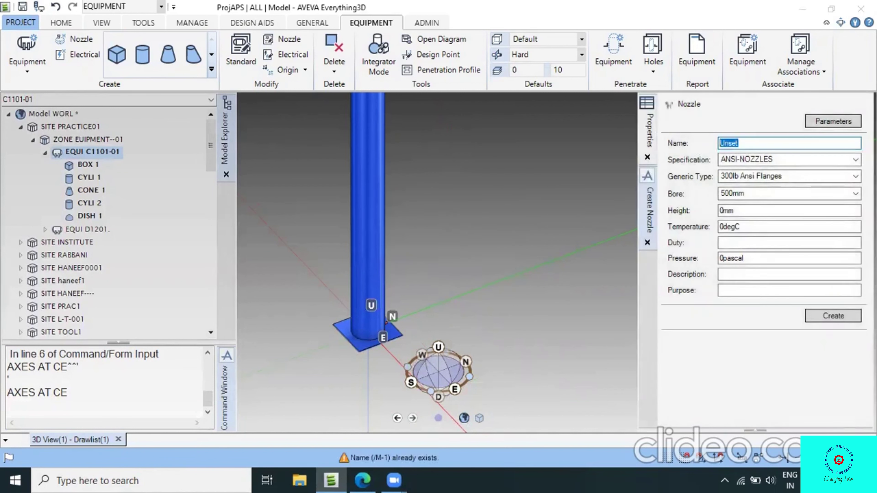
key("Tab")
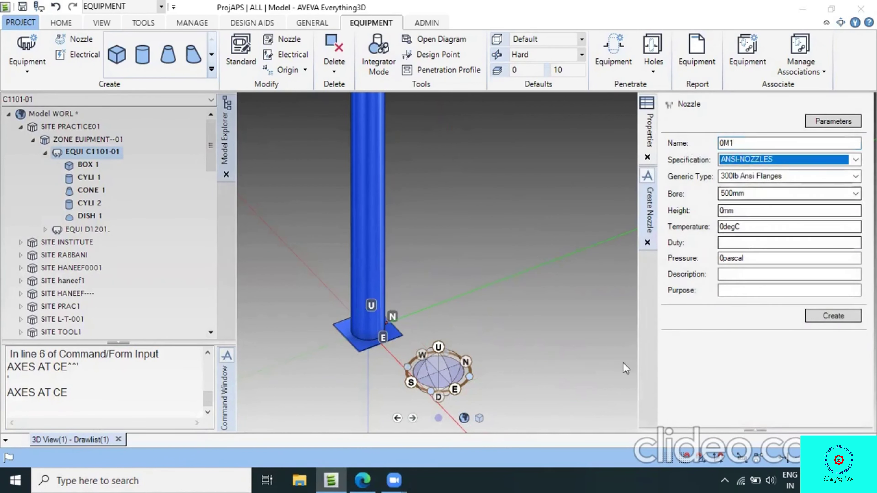
Underline the manhole 457 ID size on the PDF and set the nozzle bore to 450mm.
left_click(363, 478)
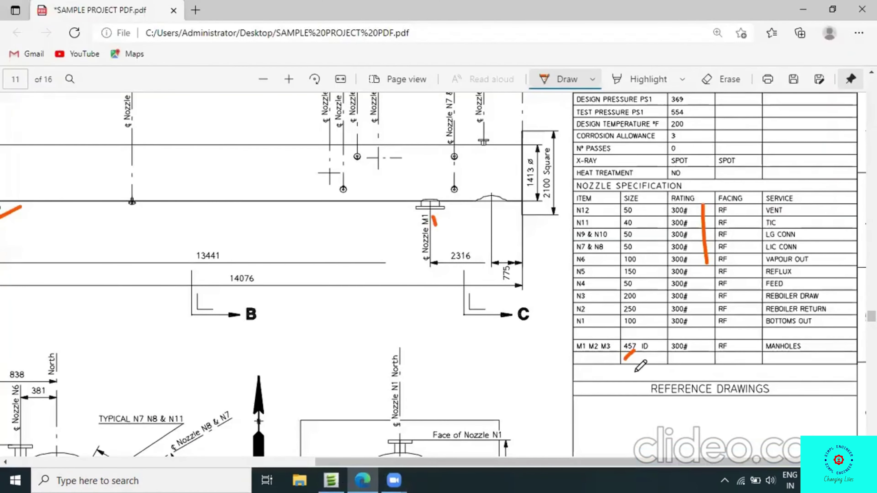
left_click_drag(624, 359, 637, 355)
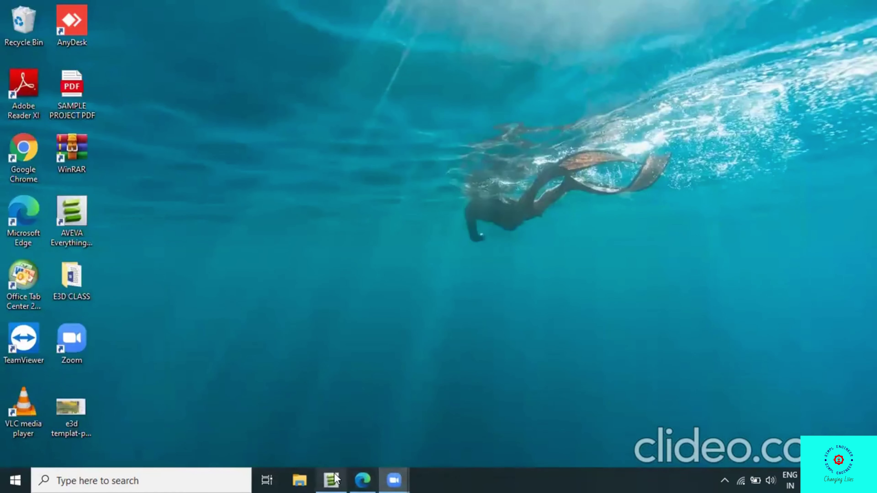
left_click(334, 478)
left_click(770, 193)
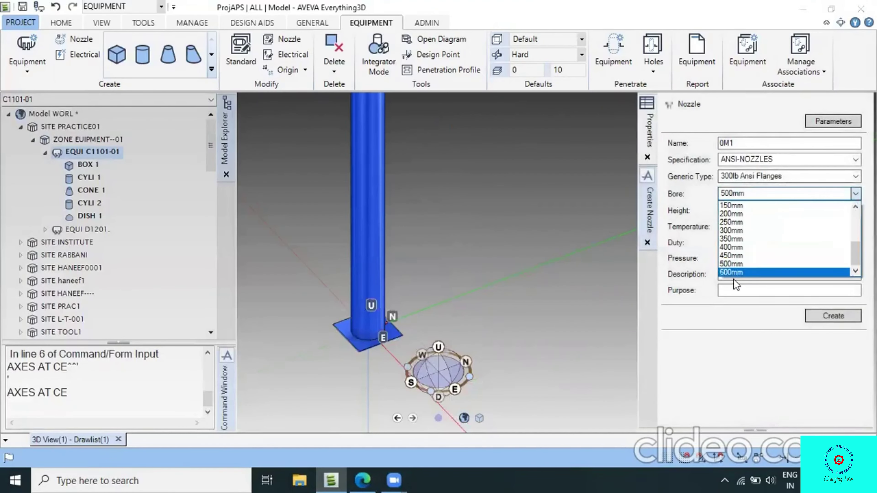
left_click(735, 255)
key("Tab")
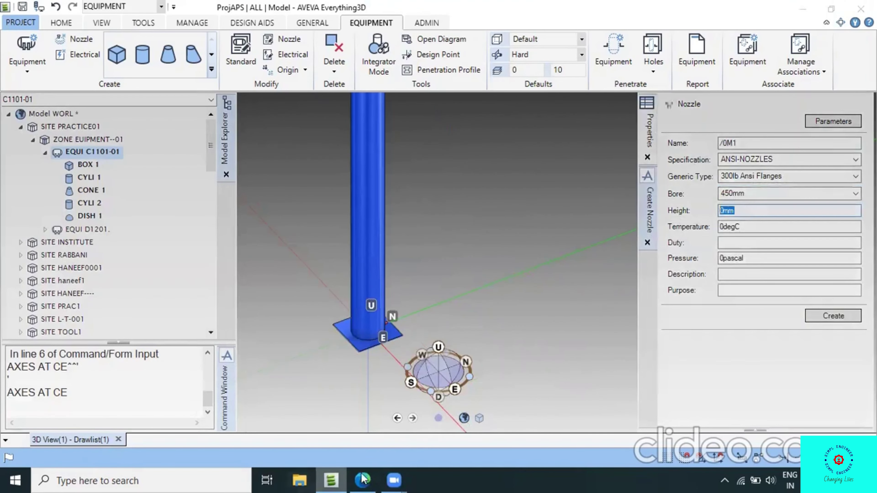
left_click(362, 479)
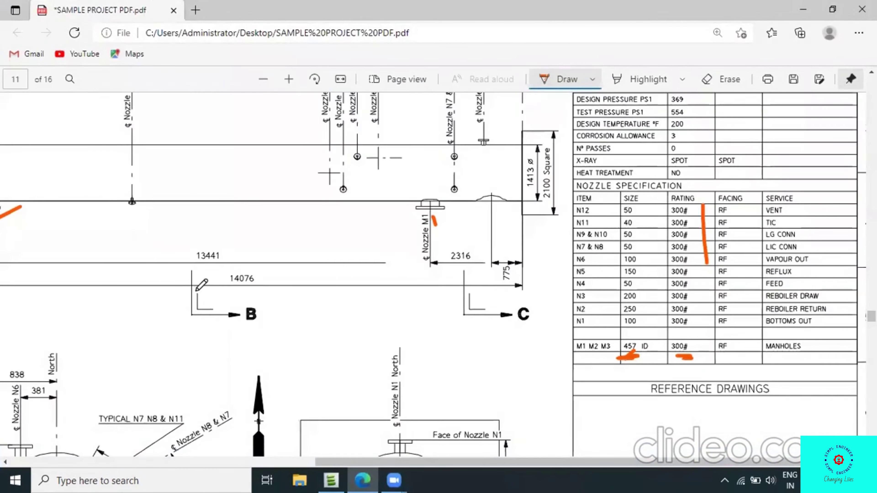
Ink an arrow from the base up to the N3 level and circle the 900 dimensions.
scroll(201, 285, "right", 1)
scroll(207, 283, "down", 3, "ctrl")
scroll(226, 354, "up", 1, "ctrl")
scroll(213, 335, "up", 1, "ctrl")
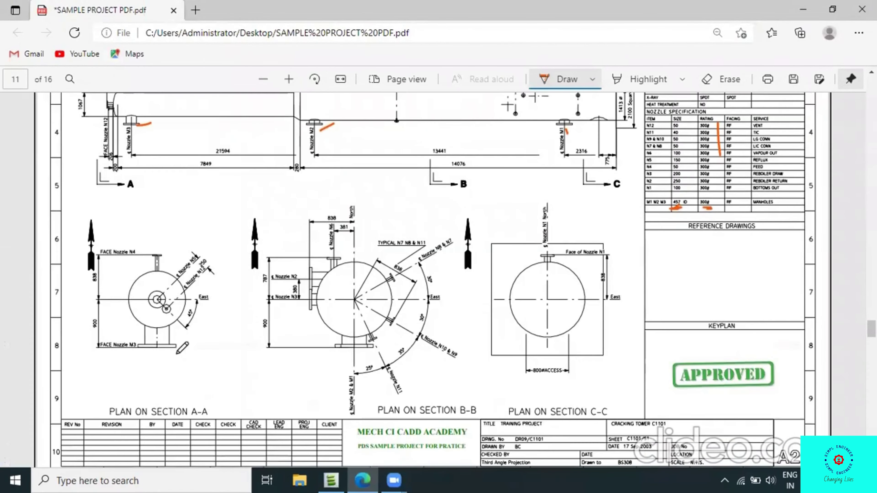
scroll(178, 353, "up", 3, "ctrl")
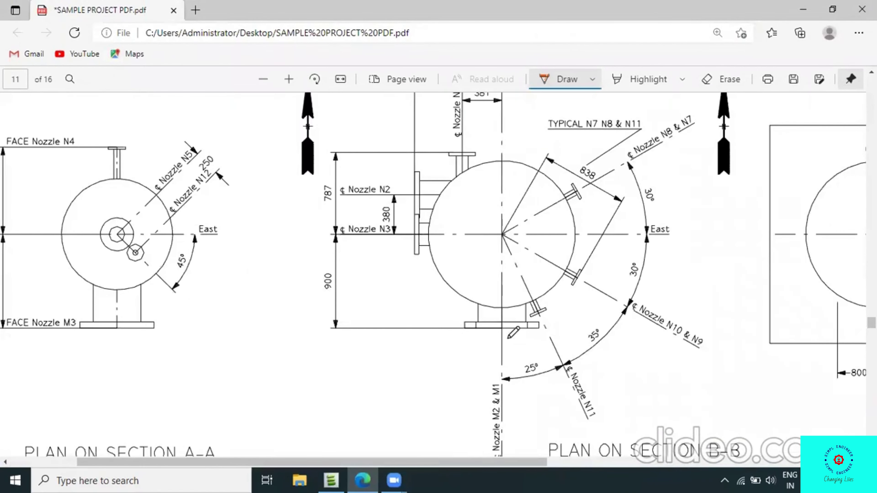
scroll(469, 331, "down", 1, "ctrl")
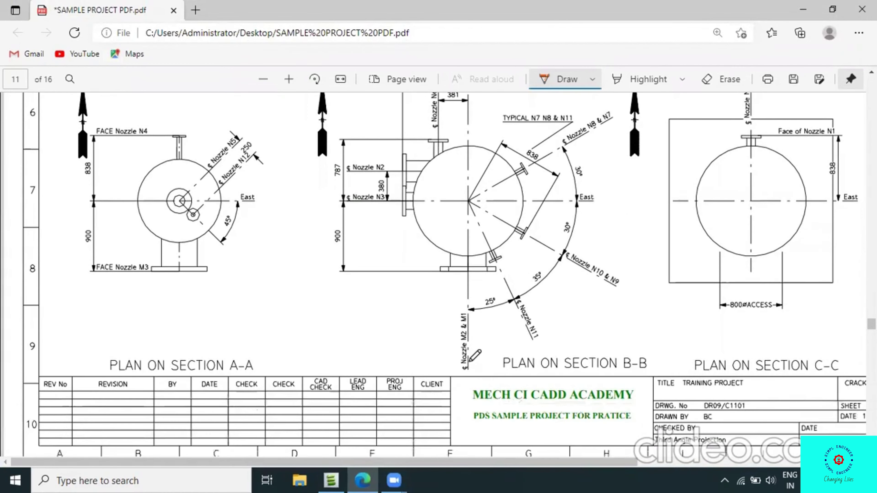
scroll(477, 385, "down", 1)
mouse_move(433, 202)
left_mouse_down()
mouse_move(380, 206)
mouse_move(397, 272)
left_mouse_up()
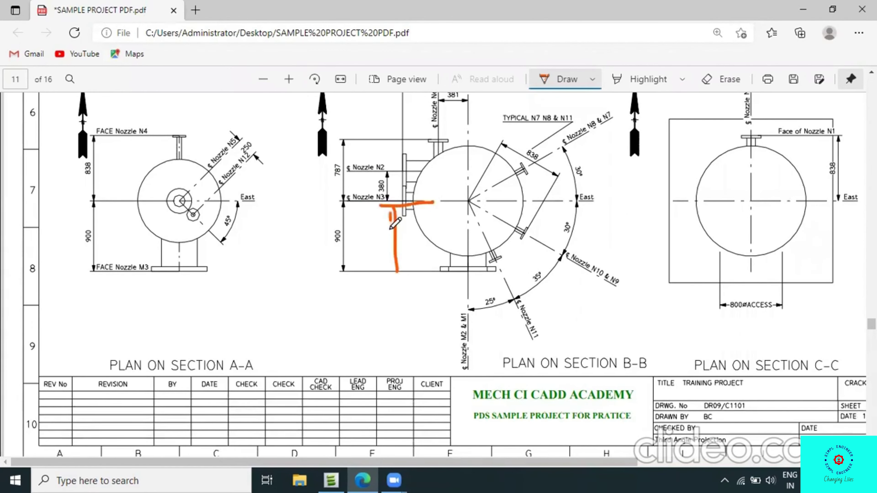
left_click_drag(394, 207, 407, 222)
left_click_drag(315, 239, 345, 221)
scroll(451, 324, "down", 1)
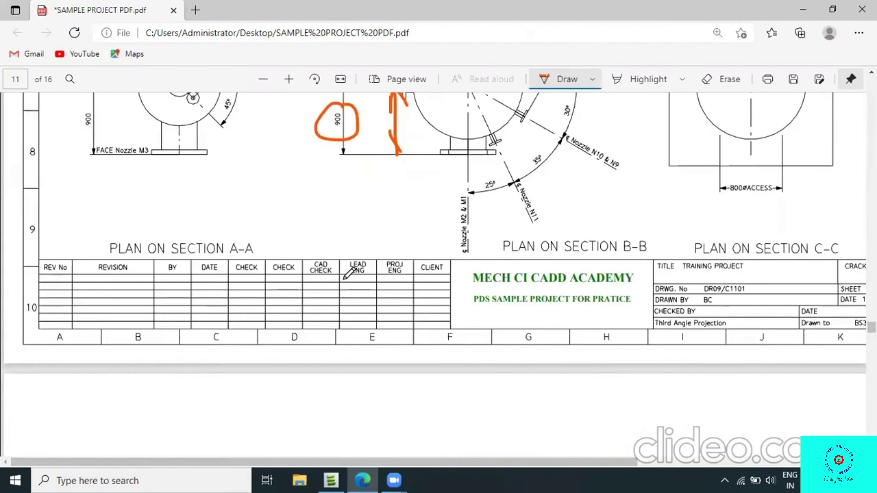
left_click_drag(104, 162, 100, 163)
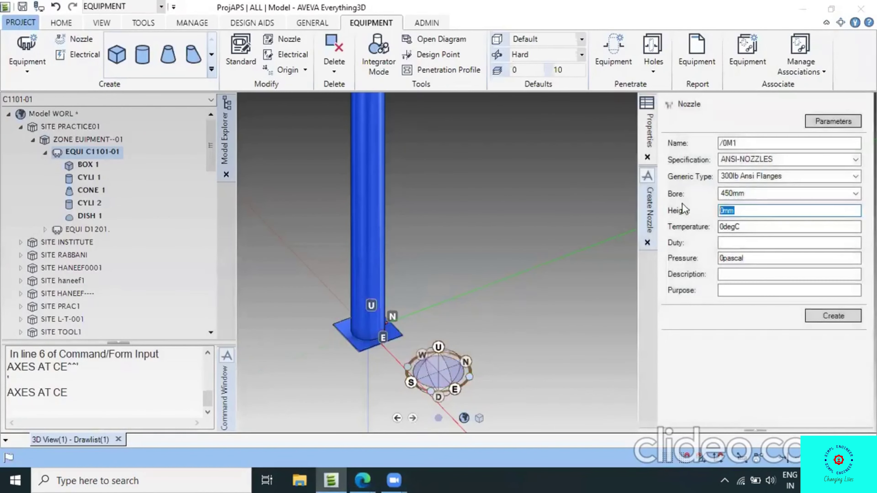
Set the nozzle height to 900, create 0M1, and expand its Align with settings.
type("900")
key("Tab")
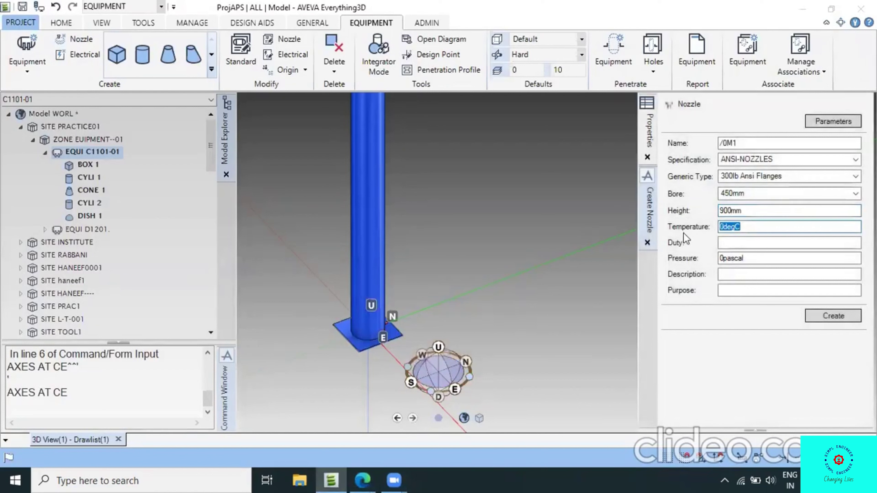
key("Return")
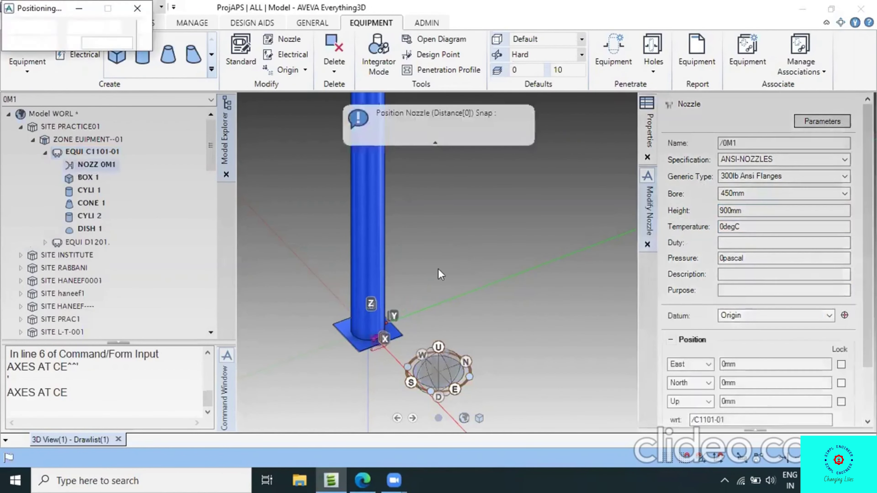
scroll(428, 344, "up", 5)
scroll(759, 294, "down", 3)
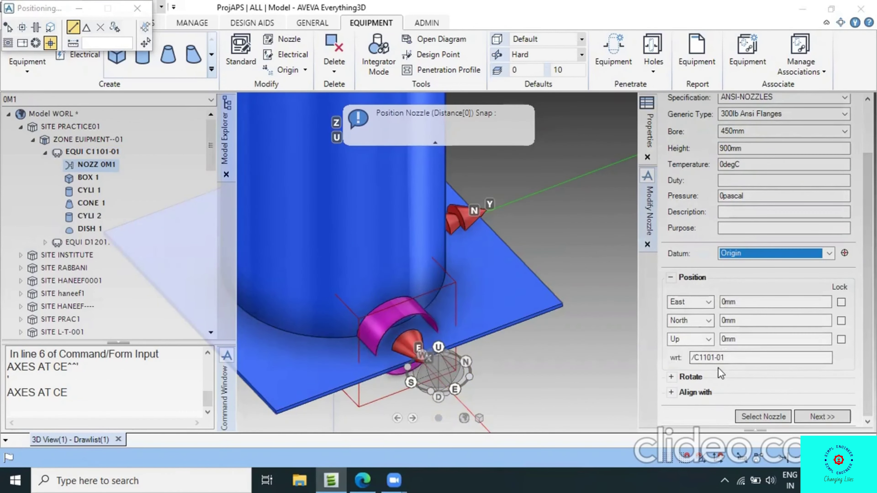
left_click(696, 393)
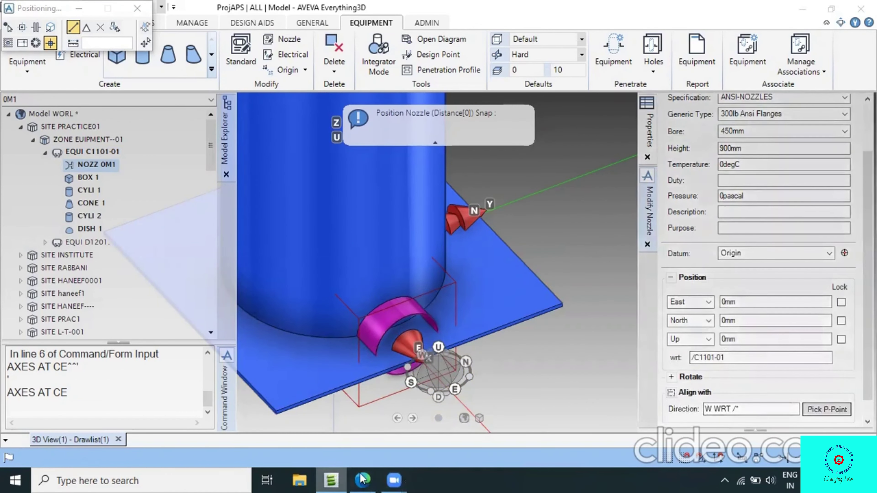
mouse_move(362, 480)
left_click(359, 425)
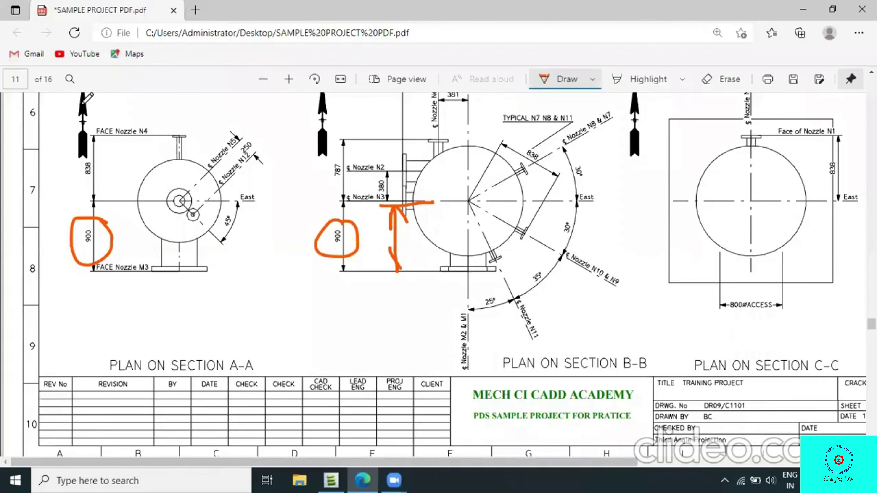
Ink an S left of section A-A and a stroke beside the Nozzle M2 & M1 line.
scroll(88, 98, "up", 3)
left_click_drag(90, 171, 80, 195)
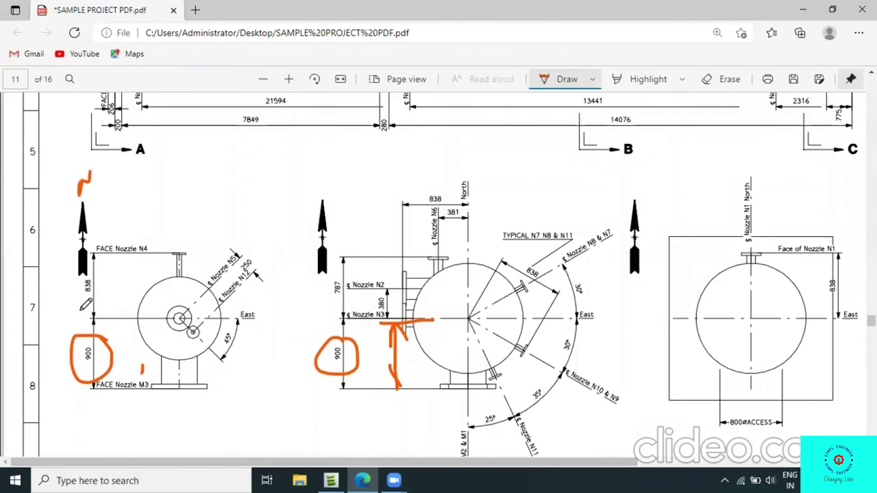
left_click_drag(77, 293, 57, 316)
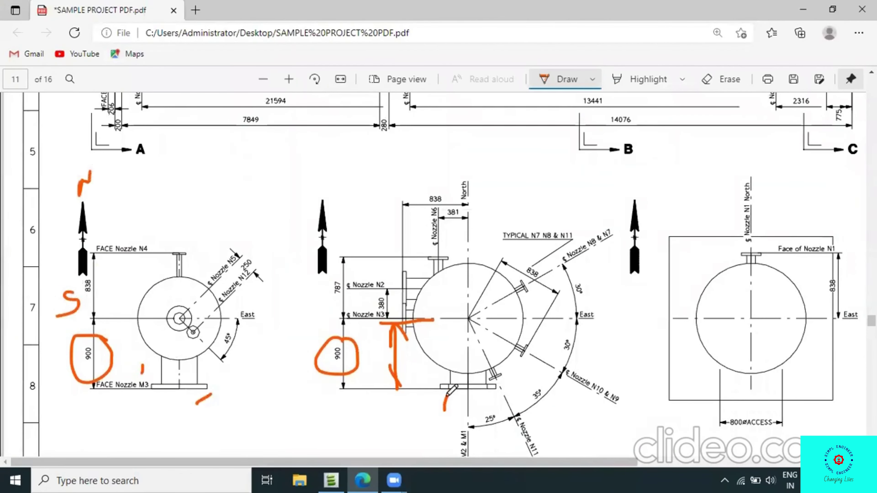
scroll(450, 390, "down", 1, "ctrl")
scroll(473, 277, "up", 2, "ctrl")
scroll(473, 276, "up", 1, "ctrl")
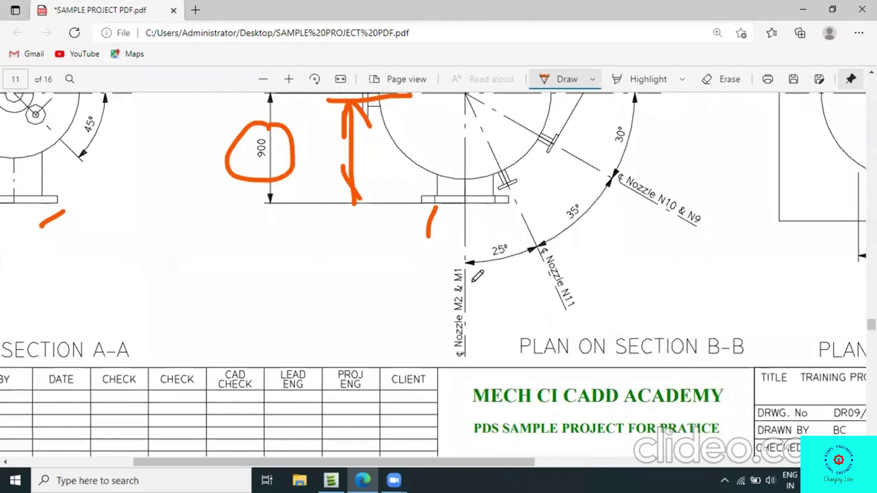
left_click_drag(474, 273, 473, 315)
scroll(270, 272, "down", 1, "ctrl")
scroll(221, 262, "down", 1, "ctrl")
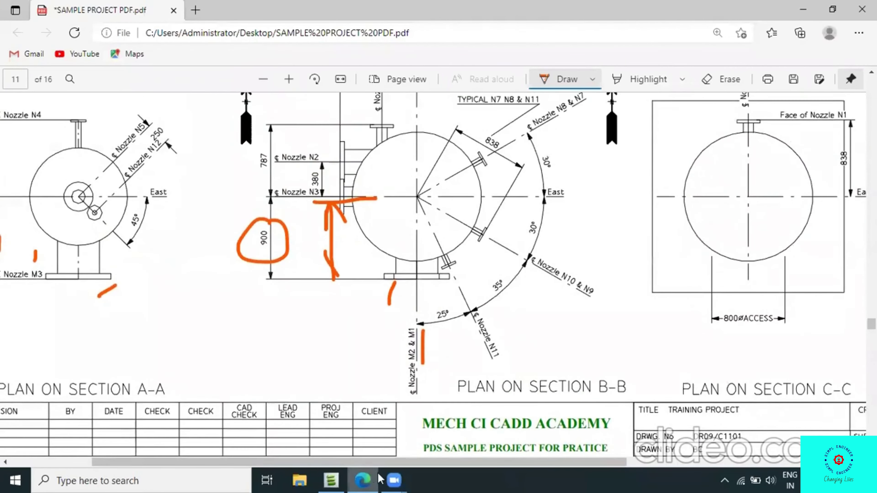
left_click(330, 481)
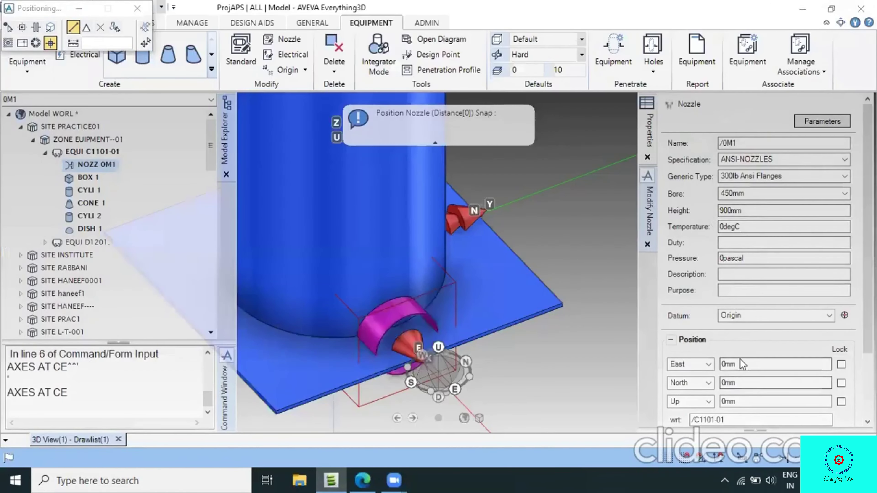
Set nozzle direction to S and offset it 900mm South from C1101-01's origin.
scroll(759, 304, "down", 2)
type("S WRT /*")
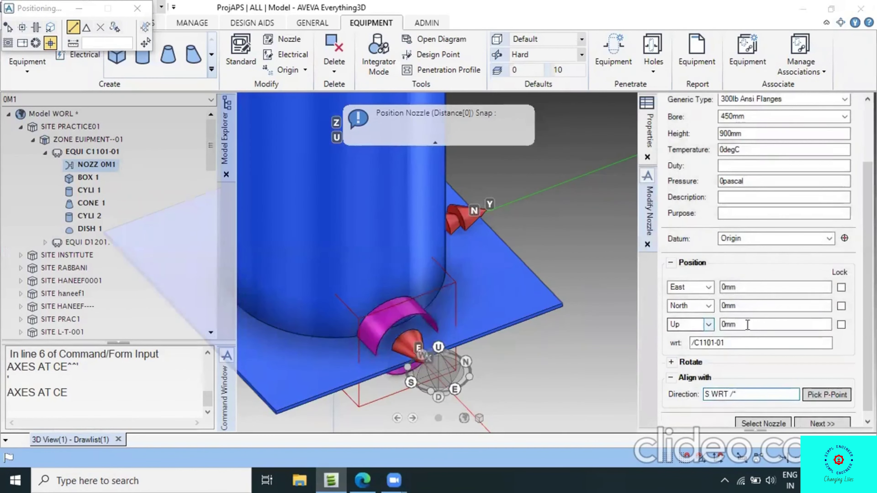
left_click(708, 306)
left_click(687, 322)
key("Tab")
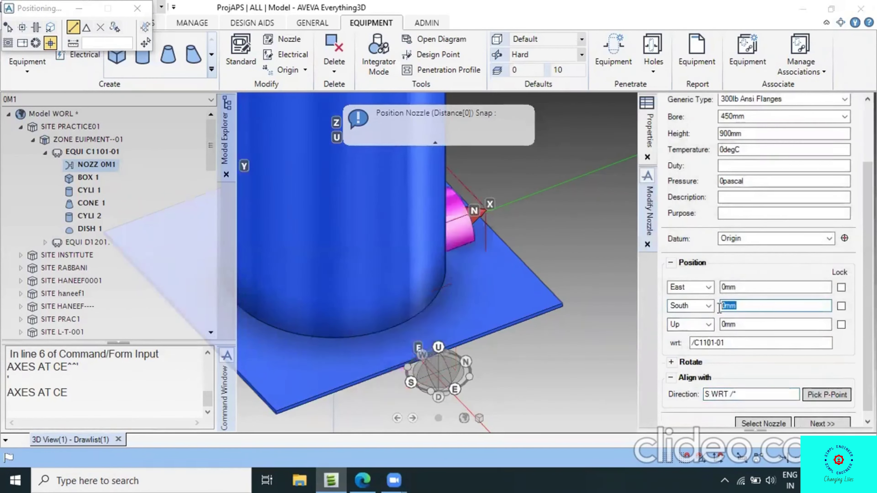
type("900")
key("Return")
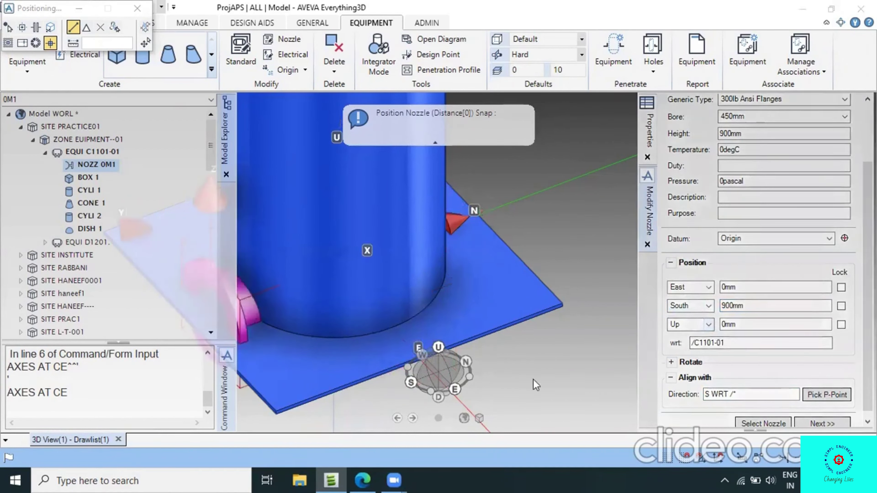
Check the drawing, set the Up offset to 2316mm, and accept the nozzle position.
left_click(362, 480)
scroll(359, 287, "up", 10)
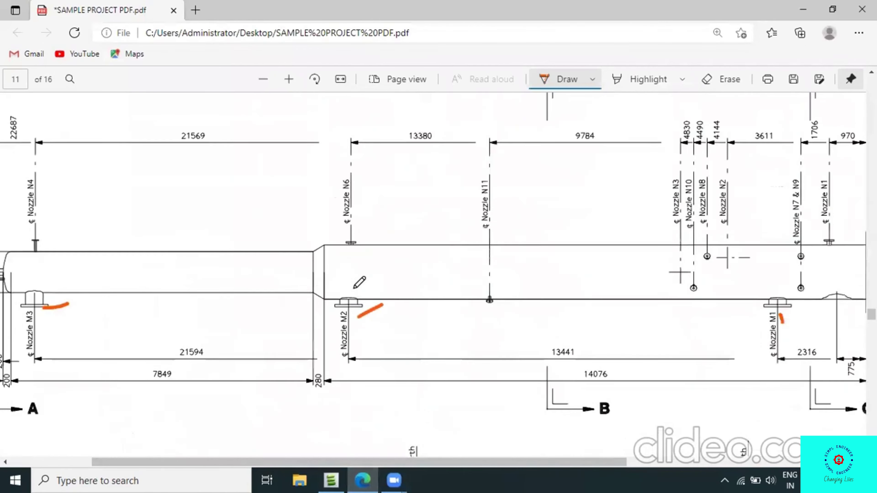
scroll(785, 269, "down", 3)
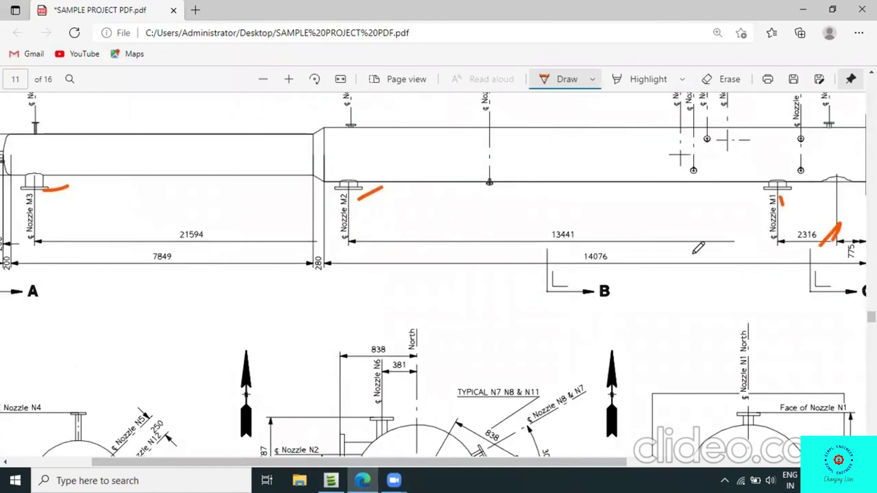
scroll(693, 253, "down", 1, "ctrl")
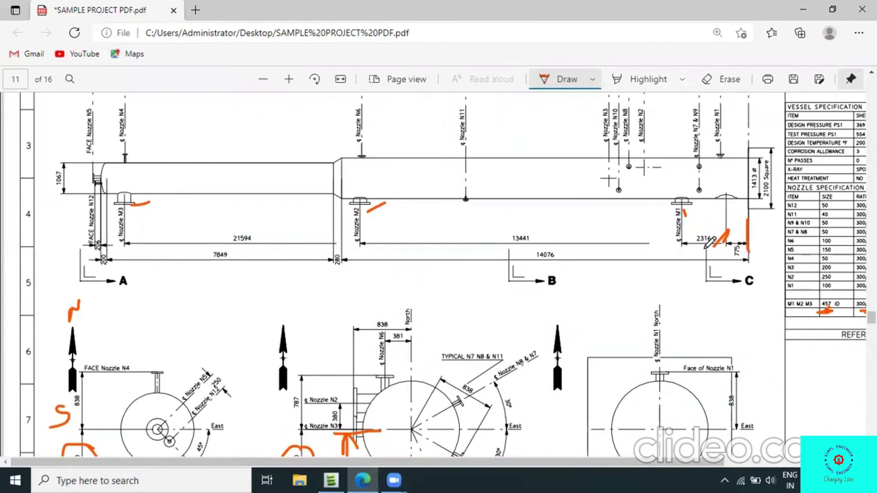
left_click(331, 481)
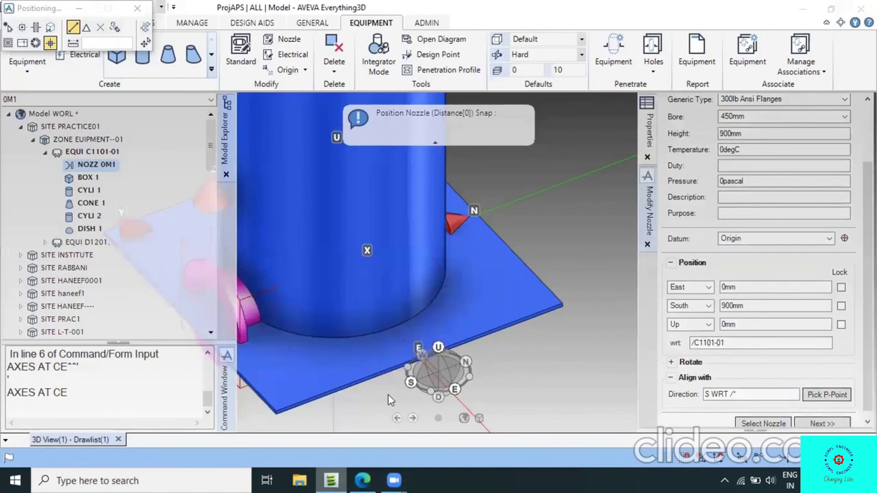
double_click(722, 325)
type("2316")
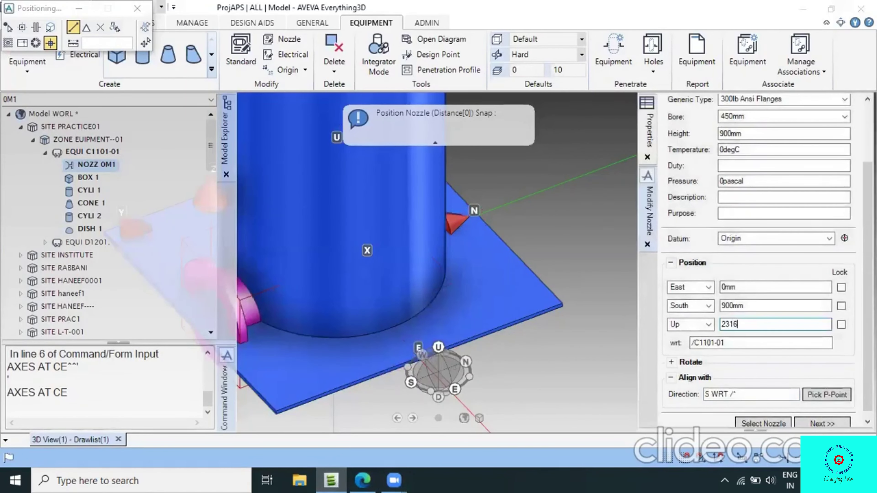
key("Return")
scroll(503, 255, "down", 5)
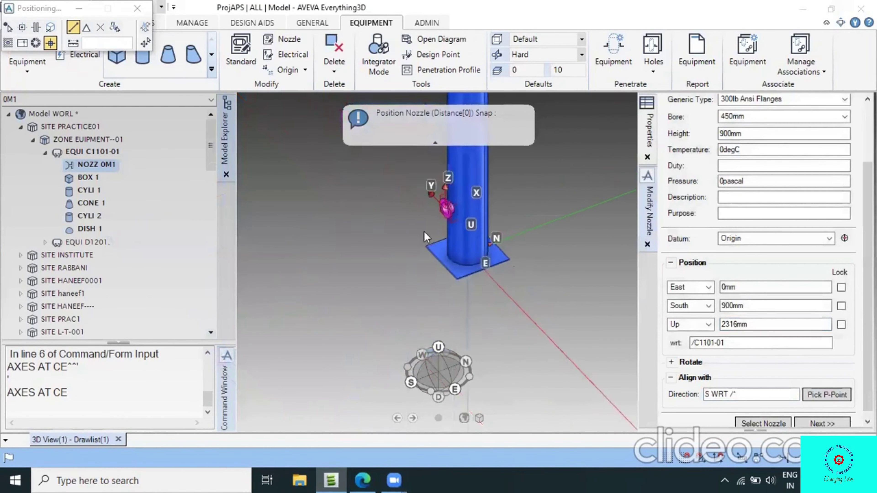
scroll(868, 286, "down", 1)
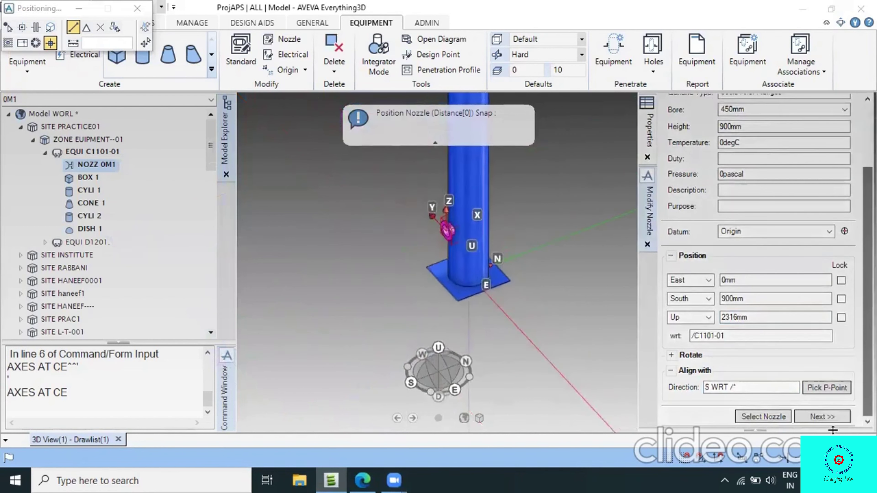
left_click(822, 418)
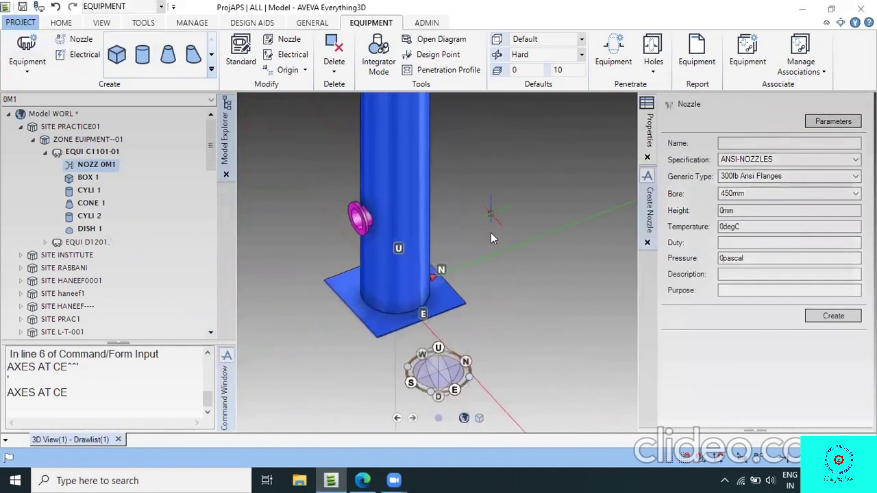
Read the drawing dimensions and compute Q 13441 - 2316 = 11125, then select NOZZ 0M1.
left_click(92, 152)
scroll(492, 238, "down", 2)
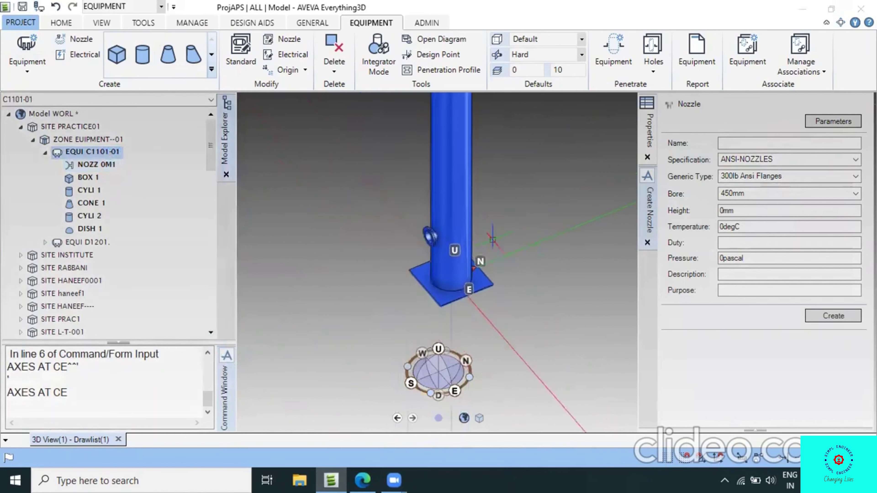
left_click(362, 481)
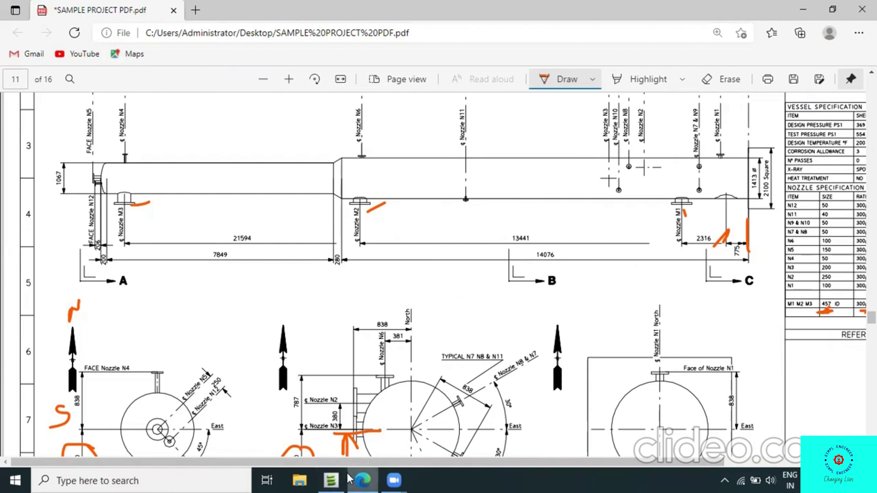
left_click(331, 480)
type("Q")
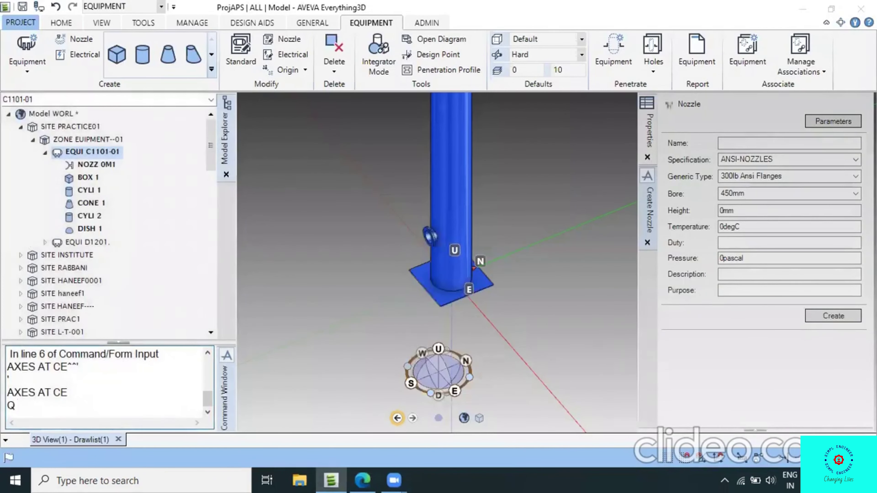
type("13441")
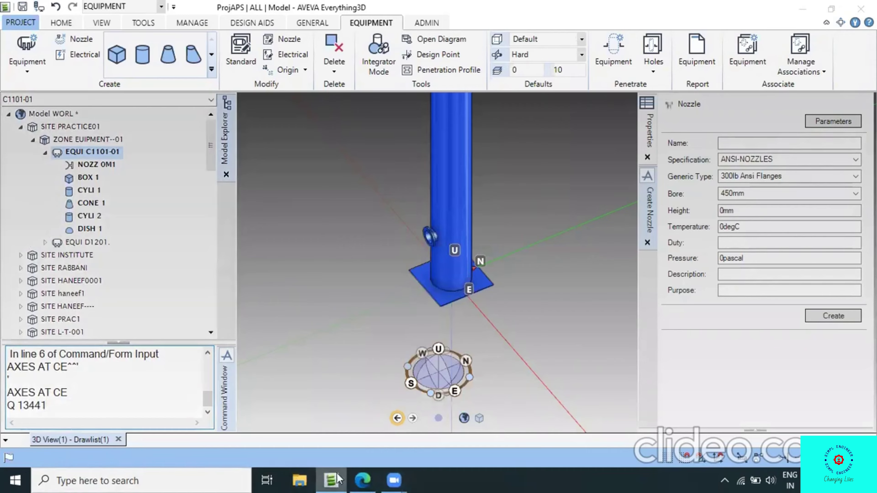
left_click(363, 480)
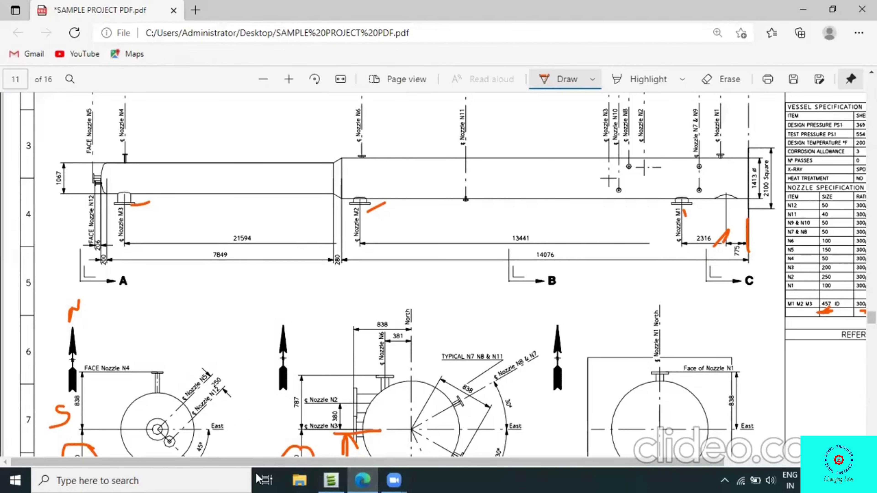
left_click(330, 481)
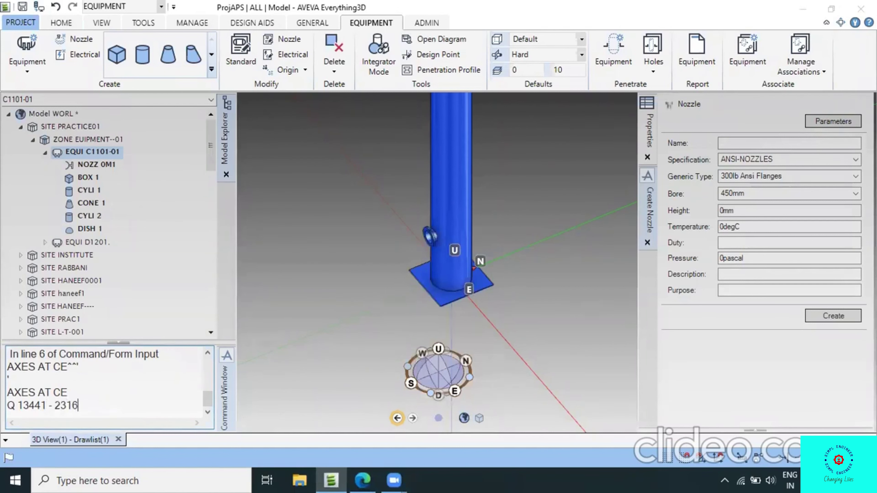
key("Return")
double_click(22, 392)
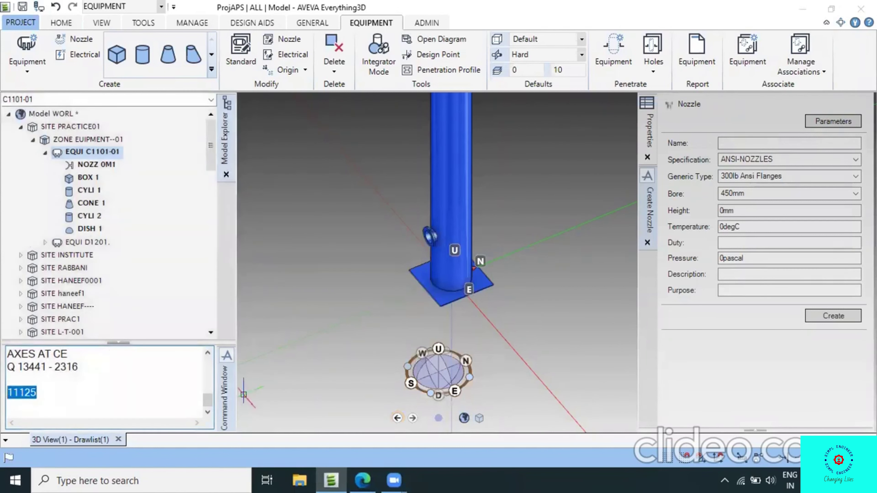
left_click(96, 165)
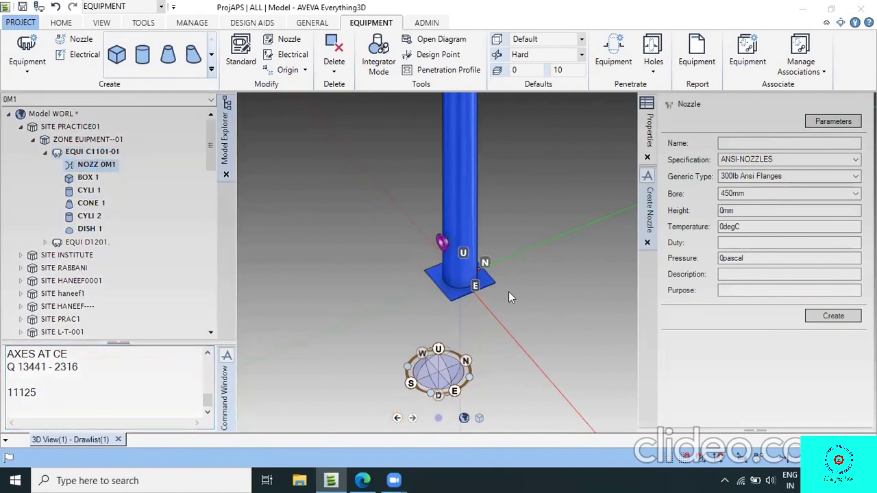
Copy nozzle 0M1 with a Z offset of 11125 mm and keep the copy.
left_click(61, 22)
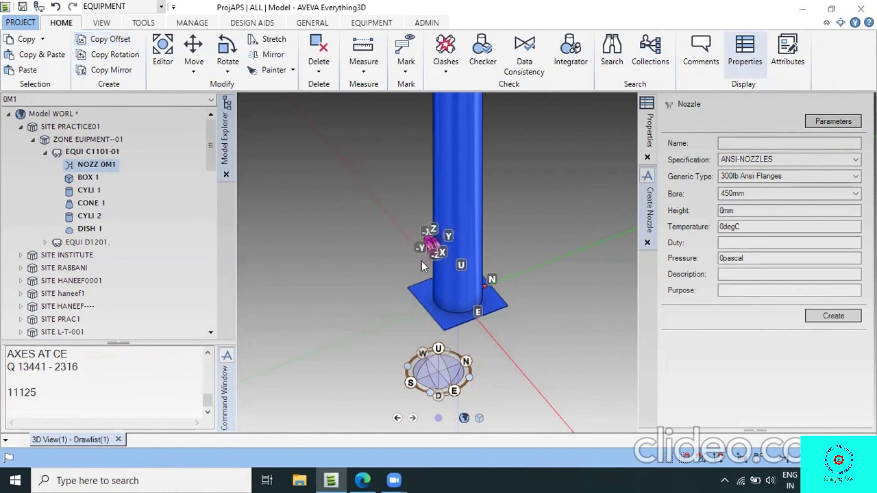
left_click(104, 39)
scroll(435, 262, "down", 5)
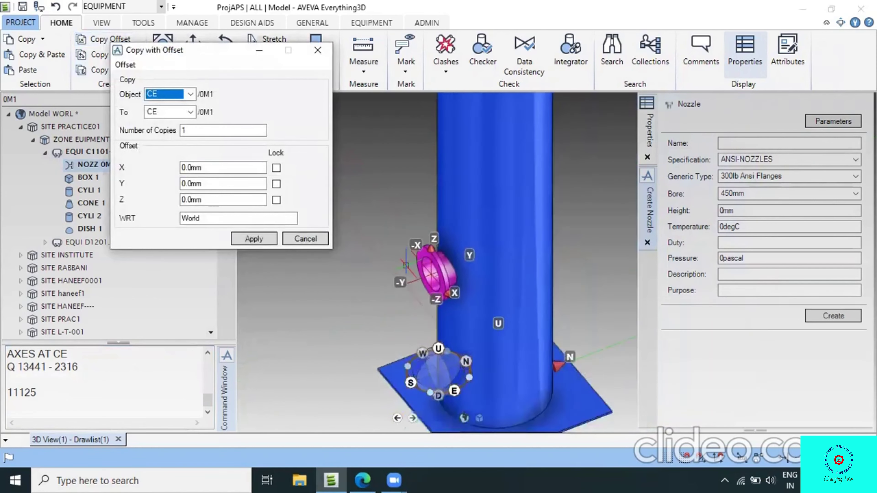
scroll(388, 257, "up", 2)
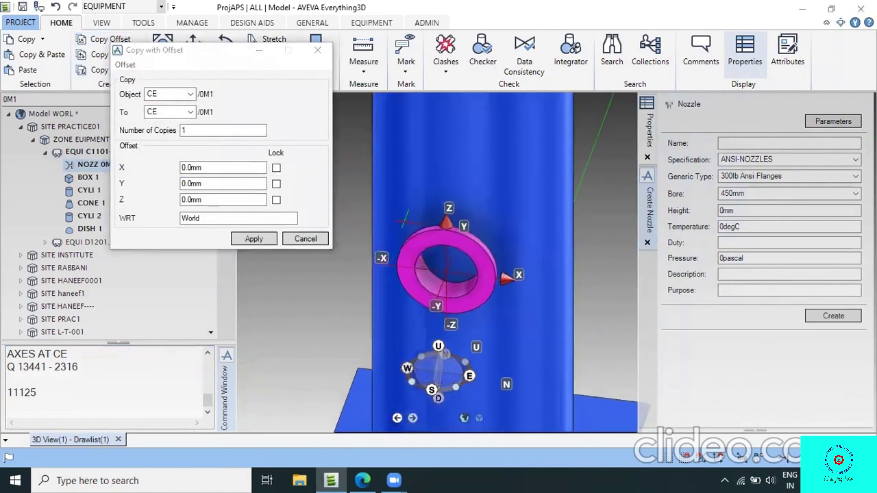
double_click(203, 200)
type("11125")
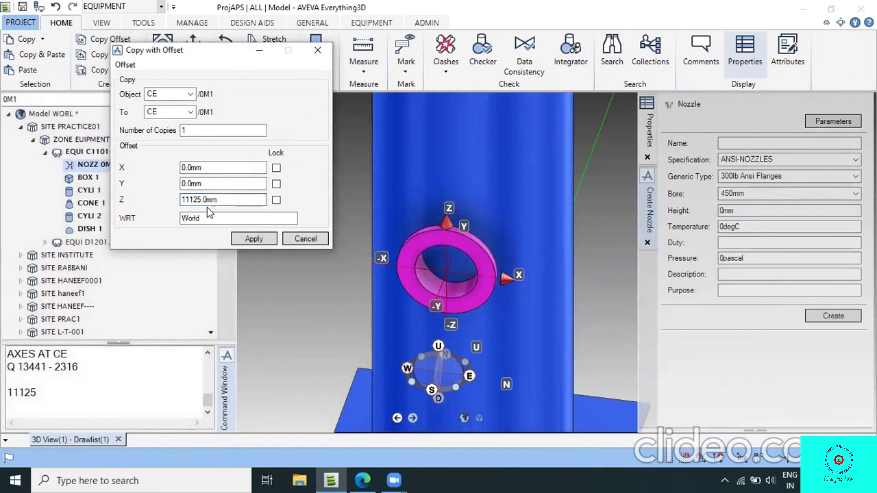
left_click(253, 238)
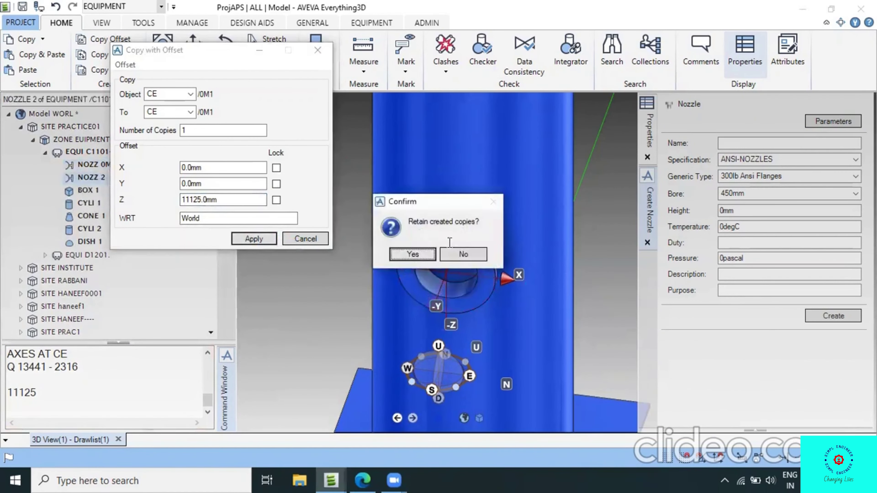
left_click(433, 254)
left_click(296, 240)
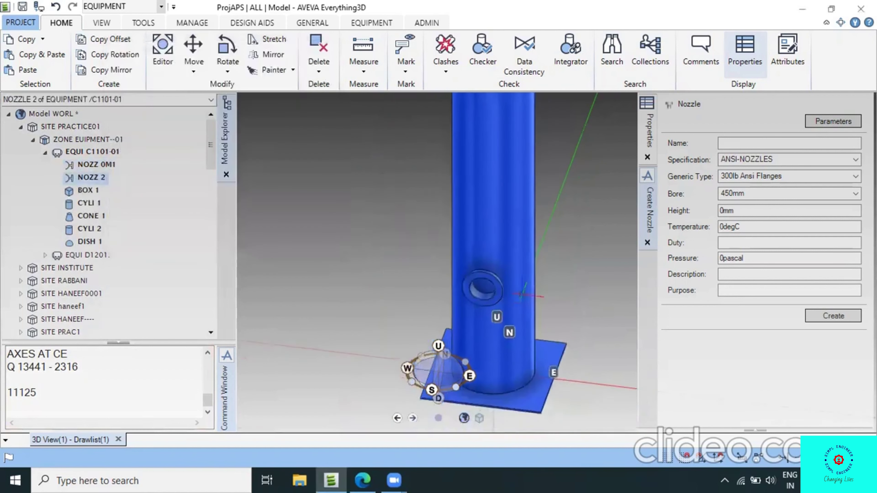
Rename the copied nozzle NOZZ 2 to 0M2, updating all references.
left_click(78, 178)
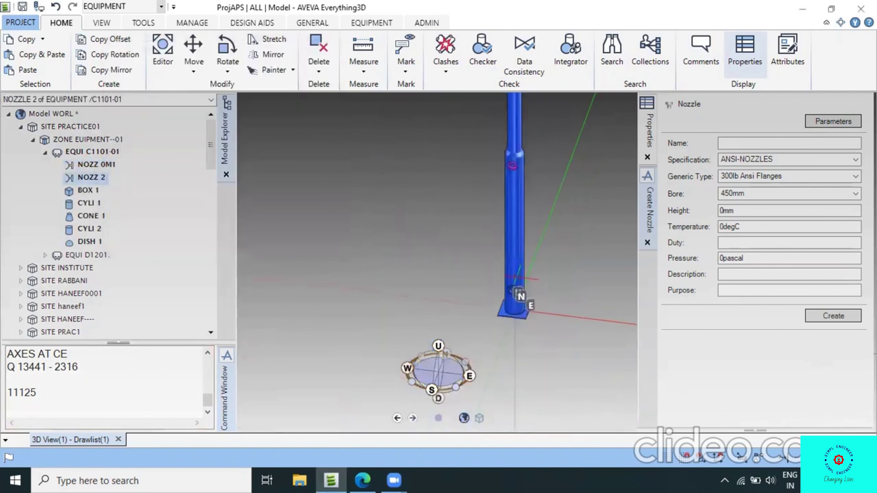
right_click(78, 178)
left_click(144, 224)
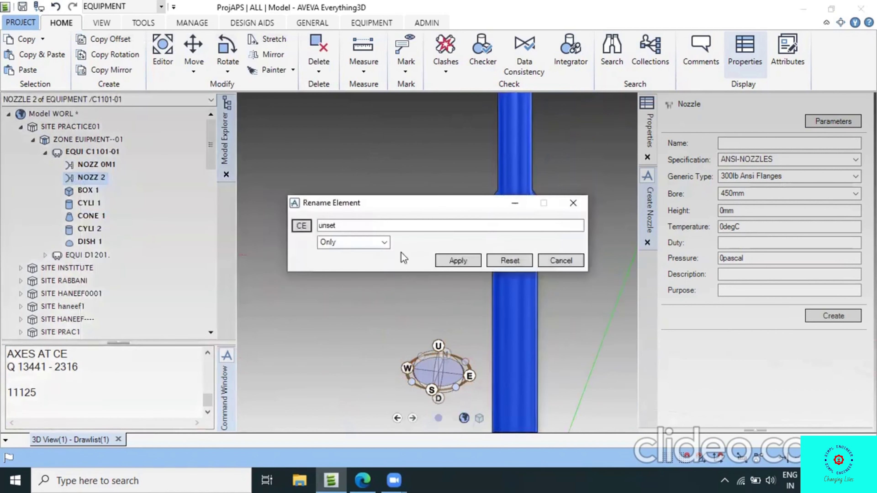
left_click_drag(342, 226, 292, 230)
type("0M2")
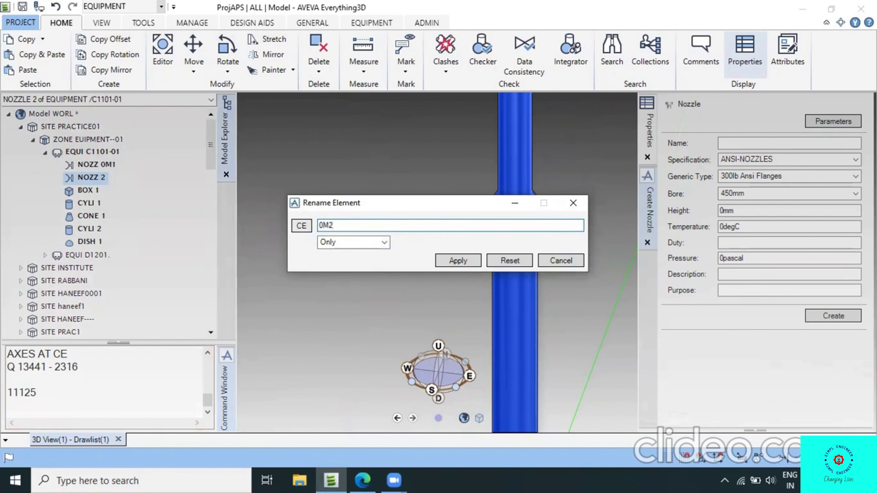
key("Tab")
left_click(383, 242)
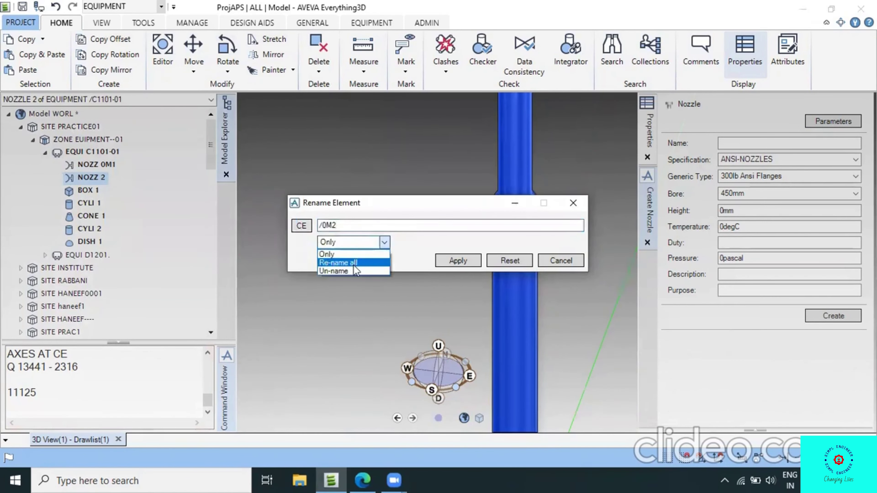
left_click(347, 256)
left_click(457, 260)
left_click(560, 260)
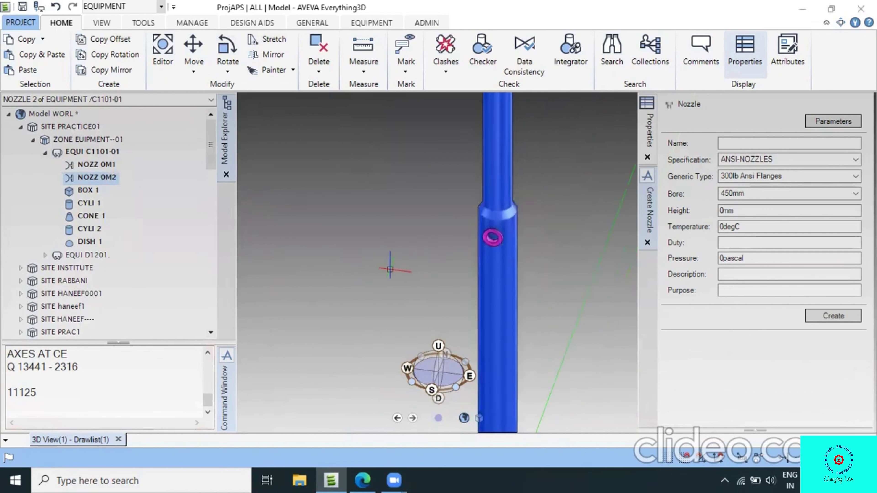
Create nozzle 0M3 on C1101-01 with a 900 mm height.
left_click(371, 23)
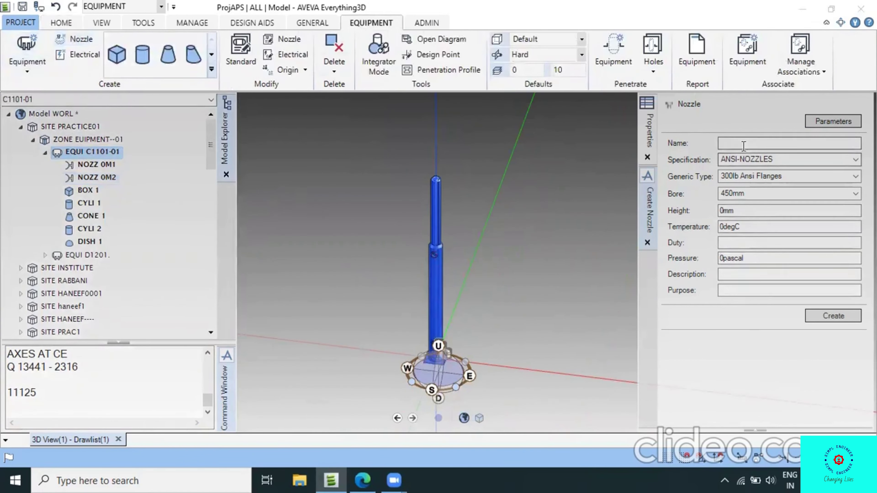
left_click(733, 143)
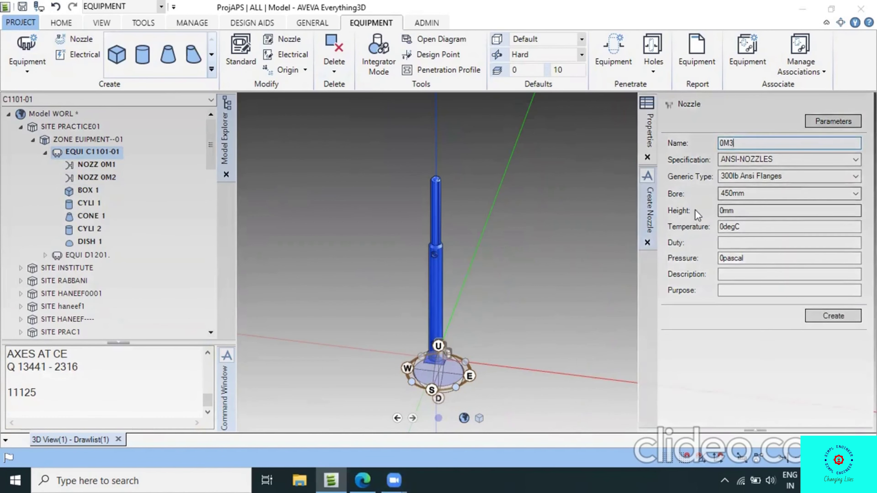
left_click(760, 210)
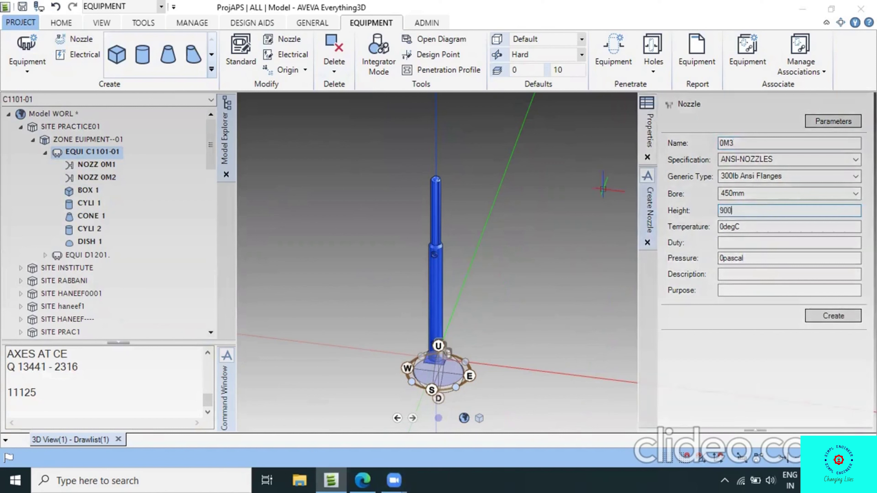
left_click(847, 318)
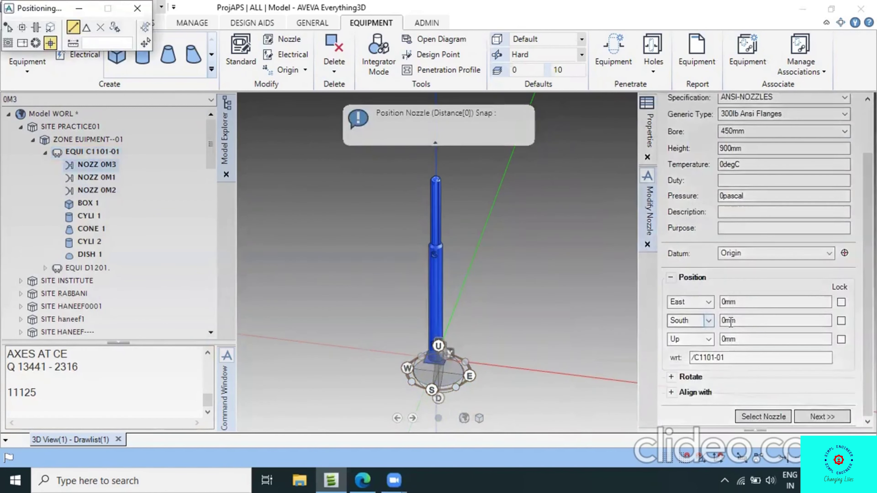
Keep the South alignment and commit the 900 mm south offset for 0M3.
left_click(671, 392)
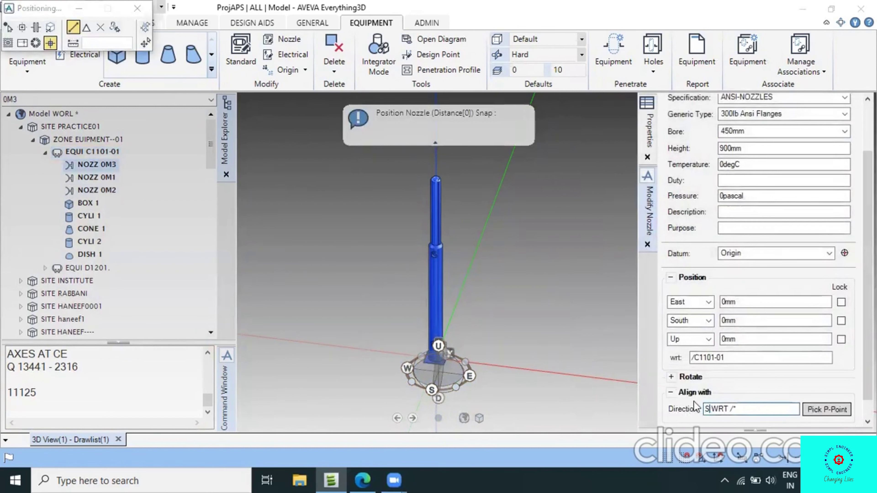
left_click(709, 321)
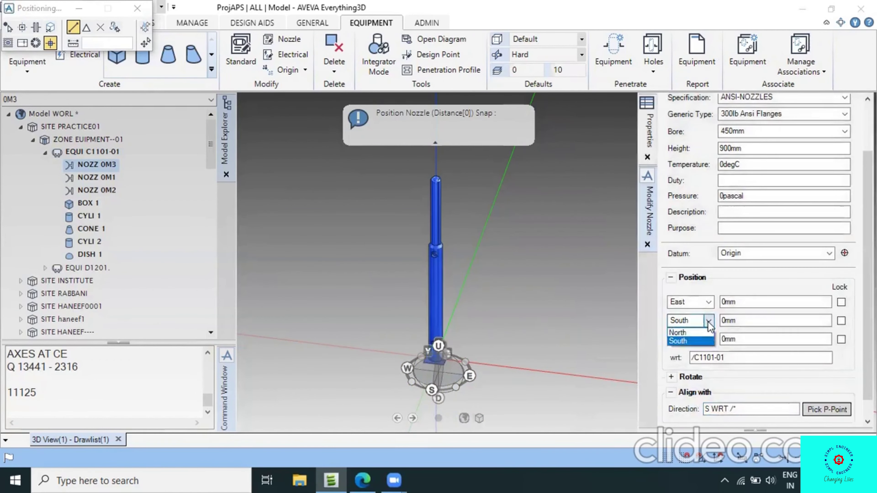
left_click(695, 341)
key("Tab")
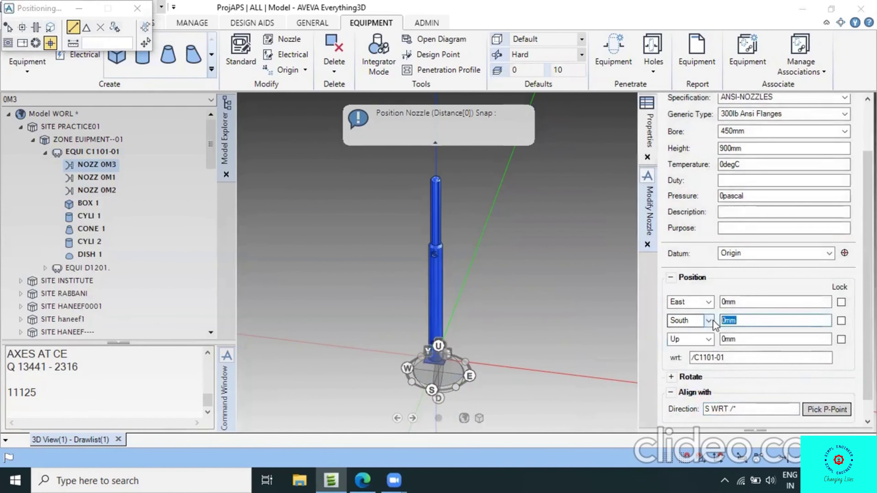
key("Return")
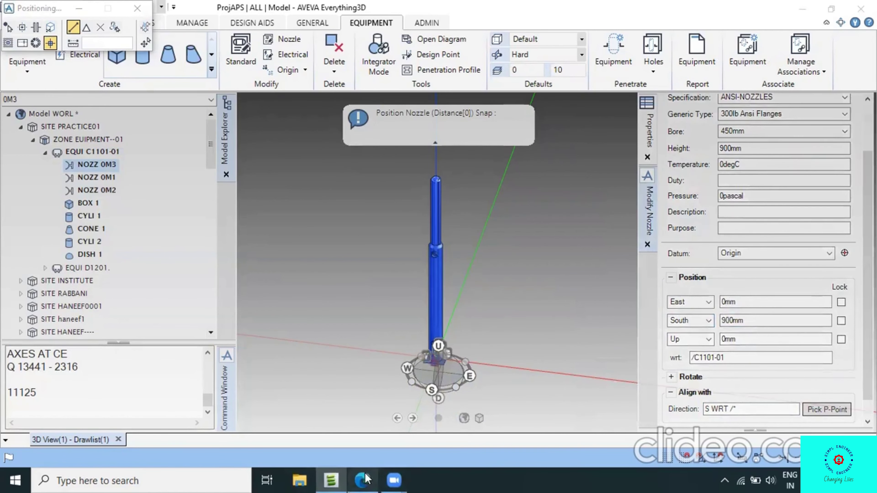
Check the 21594 dimension on the drawing and set nozzle 0M3's Up offset to 21594.
left_click(363, 481)
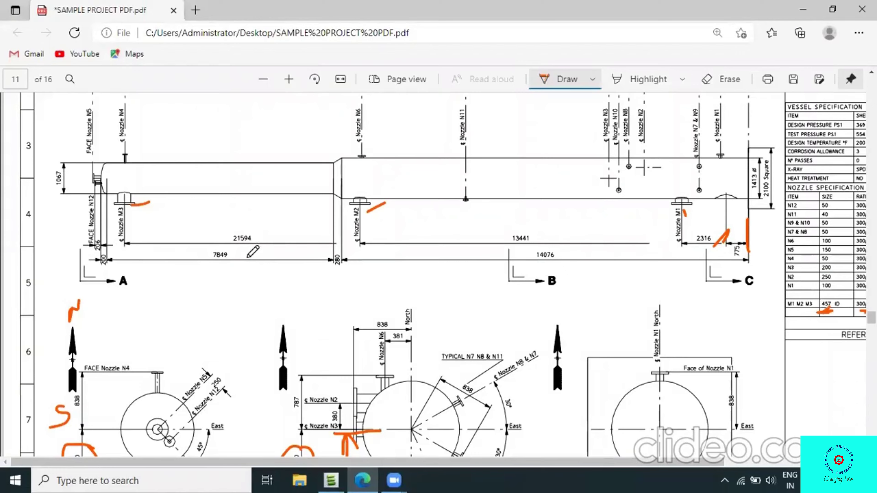
scroll(248, 257, "up", 2, "ctrl")
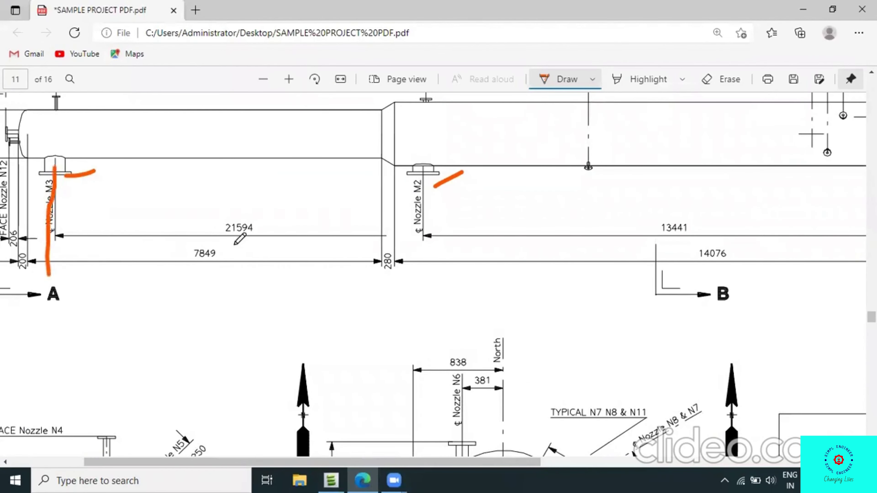
left_click_drag(234, 244, 277, 232)
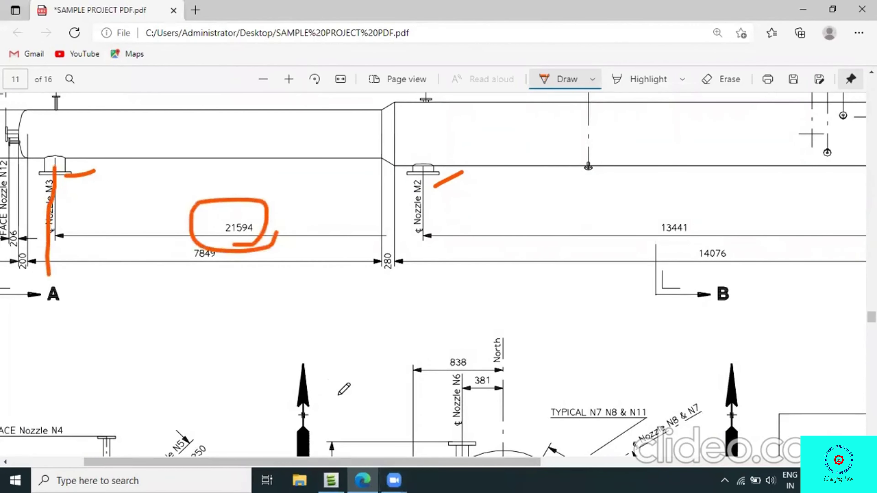
left_click(330, 480)
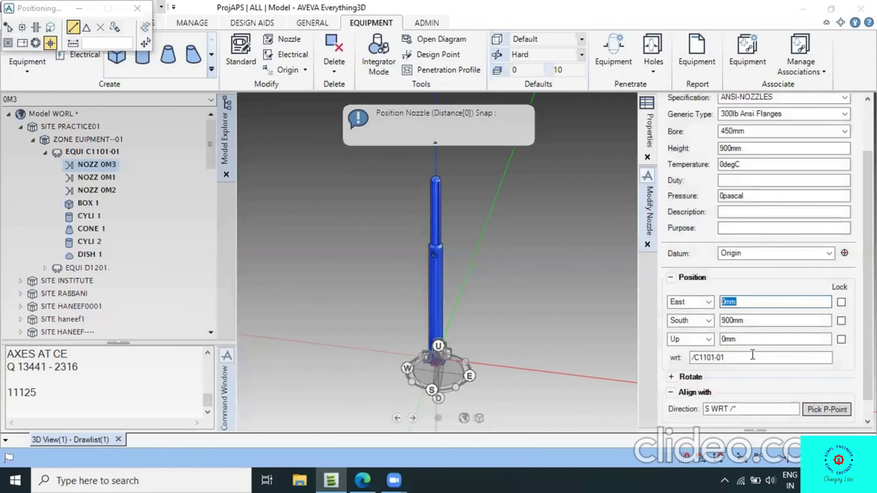
left_click(728, 339)
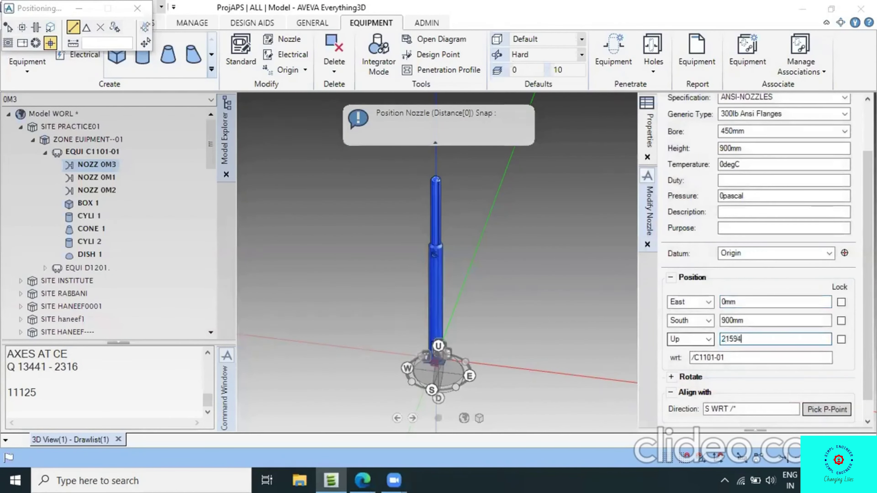
left_click(362, 480)
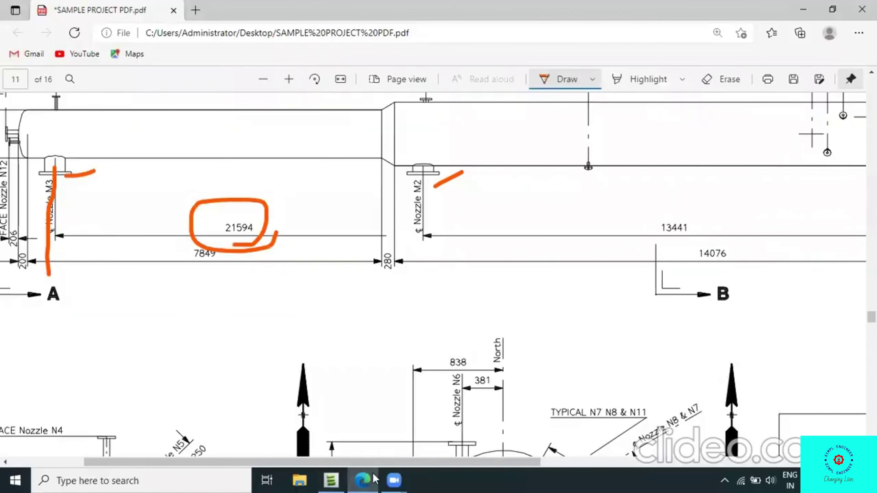
left_click(362, 481)
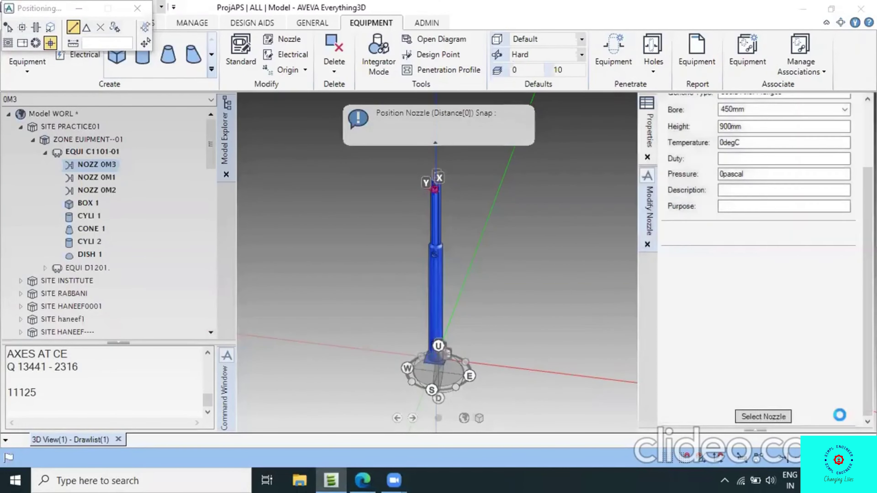
Zoom in to inspect nozzle 0M3 near the vessel top, then select equipment C1101-01.
scroll(411, 276, "up", 2)
scroll(410, 269, "up", 2)
scroll(297, 233, "up", 2)
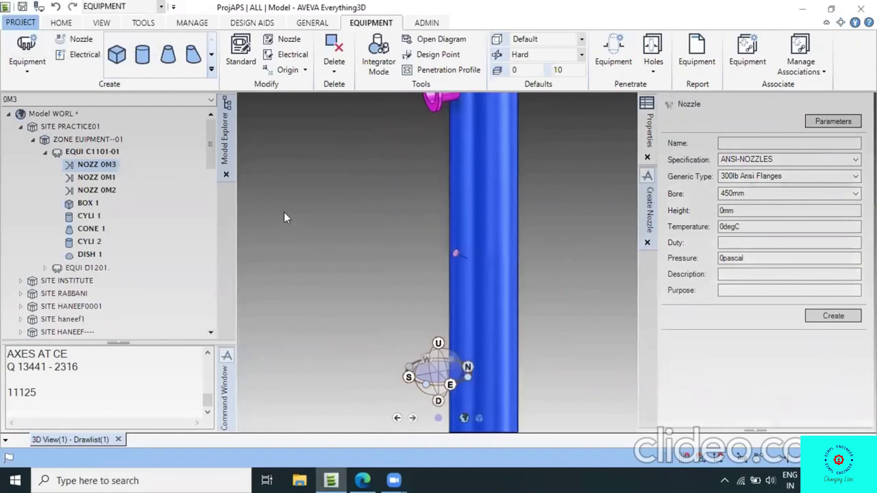
scroll(290, 215, "down", 2)
scroll(398, 262, "down", 2)
scroll(398, 263, "up", 2)
scroll(362, 276, "up", 2)
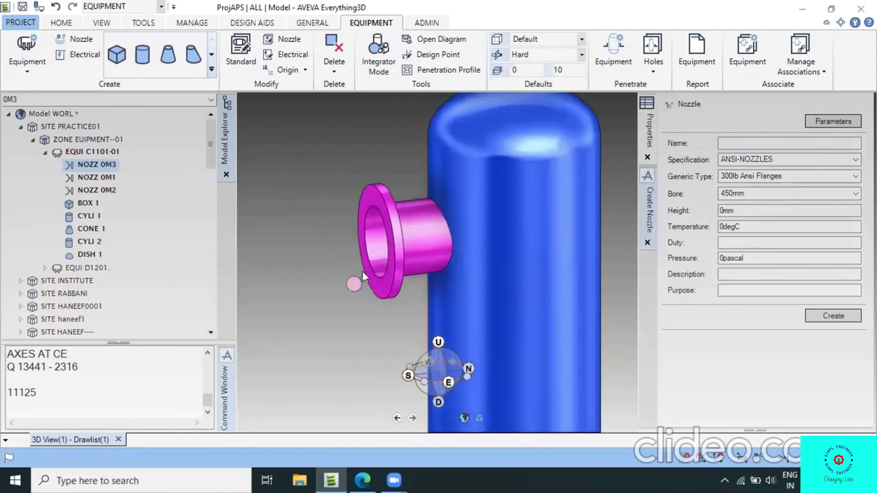
scroll(362, 276, "down", 3)
left_click(414, 276)
scroll(448, 259, "down", 3)
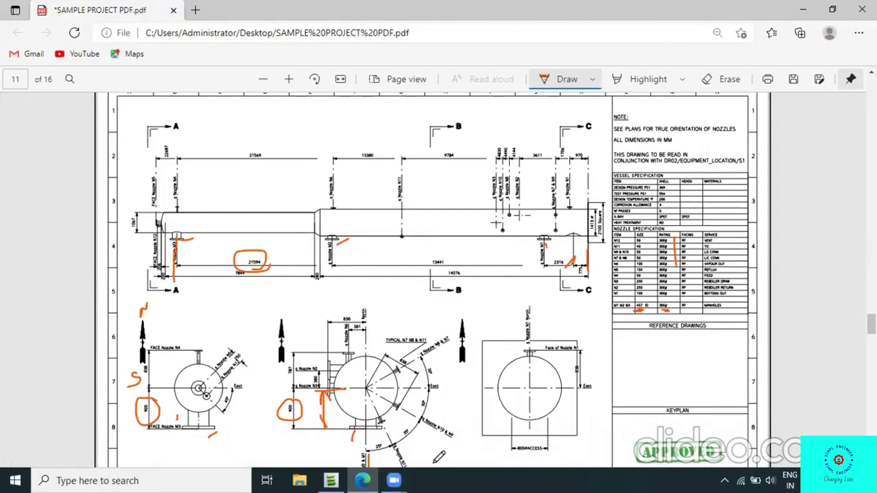
Scroll the PDF to the B-B and C-C sections and add a first ink mark.
scroll(497, 272, "up", 5, "ctrl")
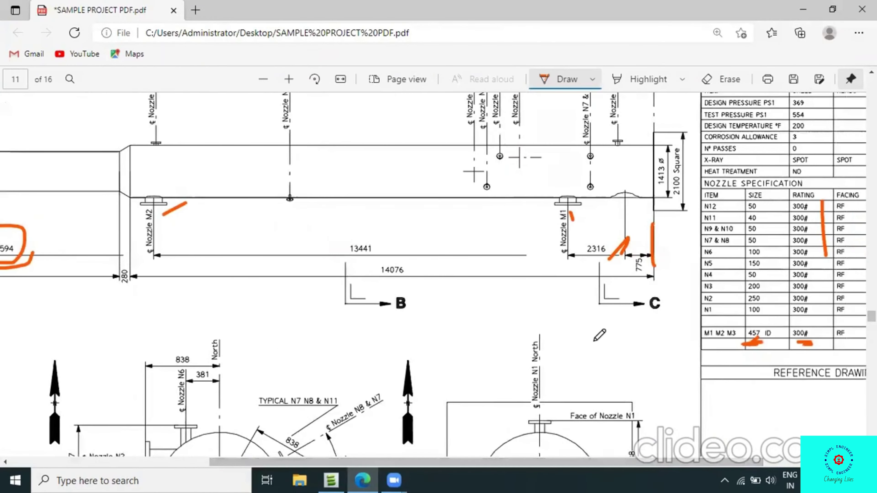
scroll(609, 238, "up", 3)
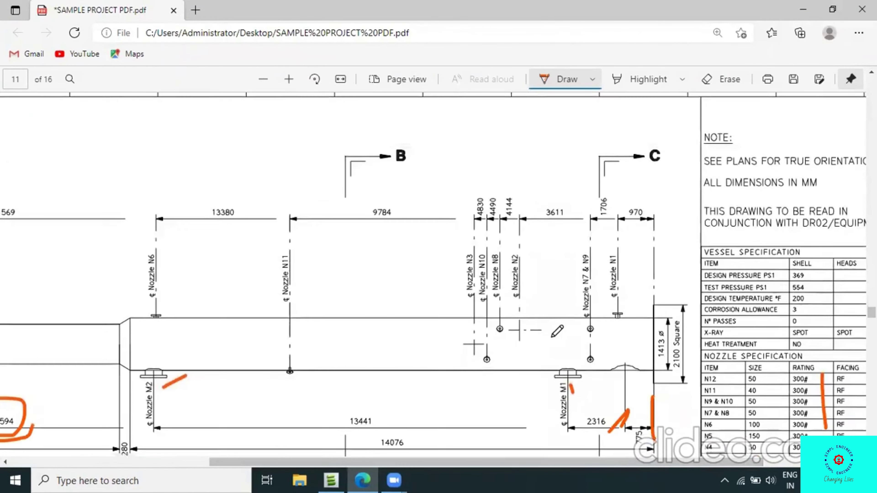
scroll(556, 333, "down", 10)
scroll(552, 173, "up", 3)
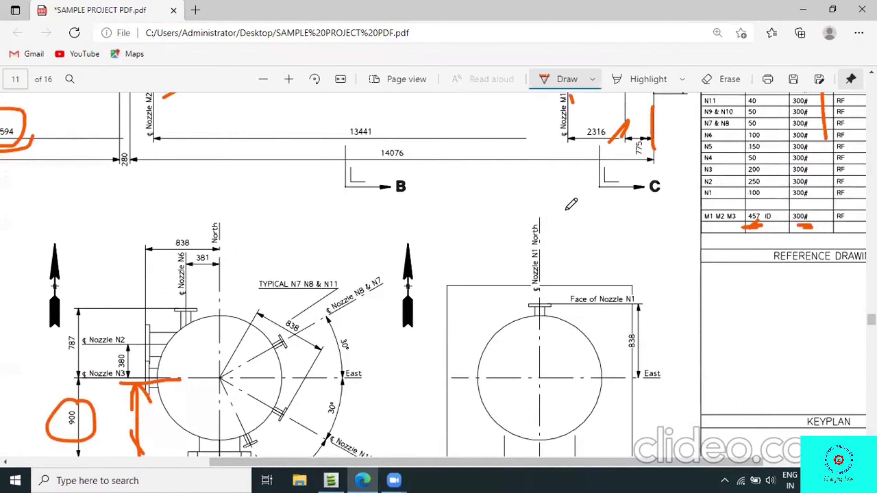
scroll(567, 198, "up", 7)
scroll(601, 164, "up", 1)
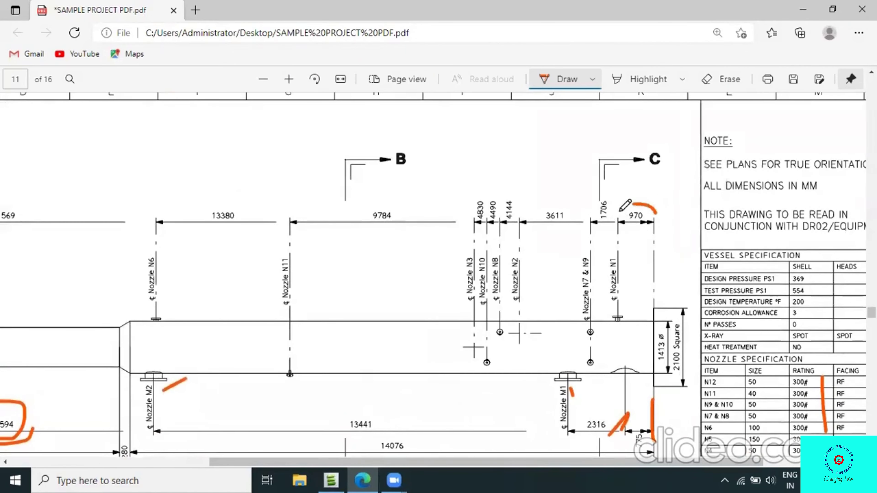
left_click_drag(620, 210, 628, 228)
Ink-mark nozzle N1's North label and its 838 face dimension in orange.
scroll(622, 353, "down", 5)
scroll(587, 304, "down", 5)
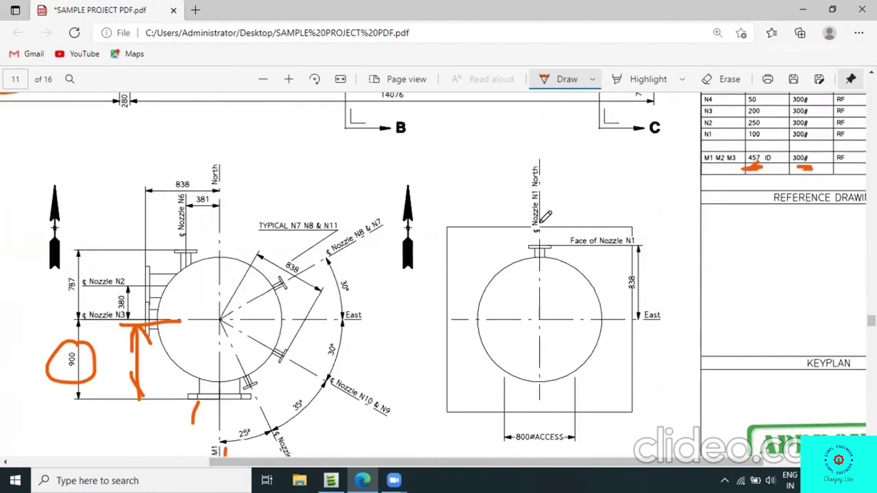
left_click_drag(531, 190, 554, 187)
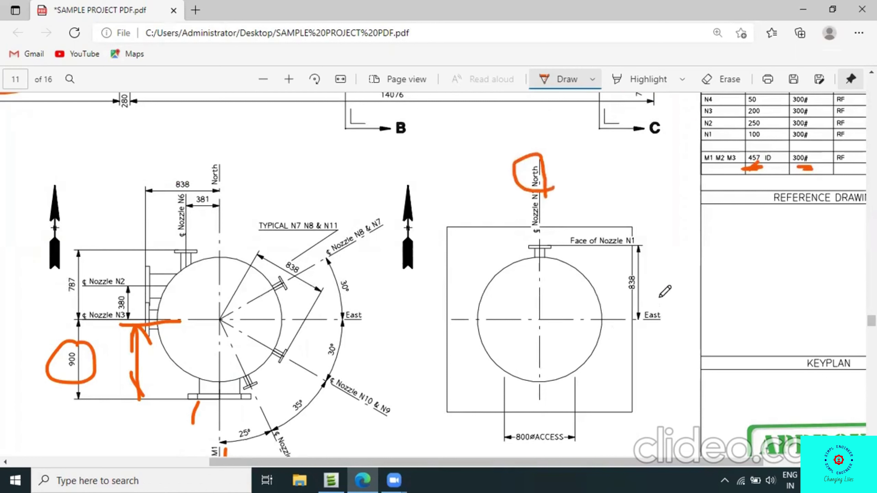
left_click_drag(632, 320, 613, 243)
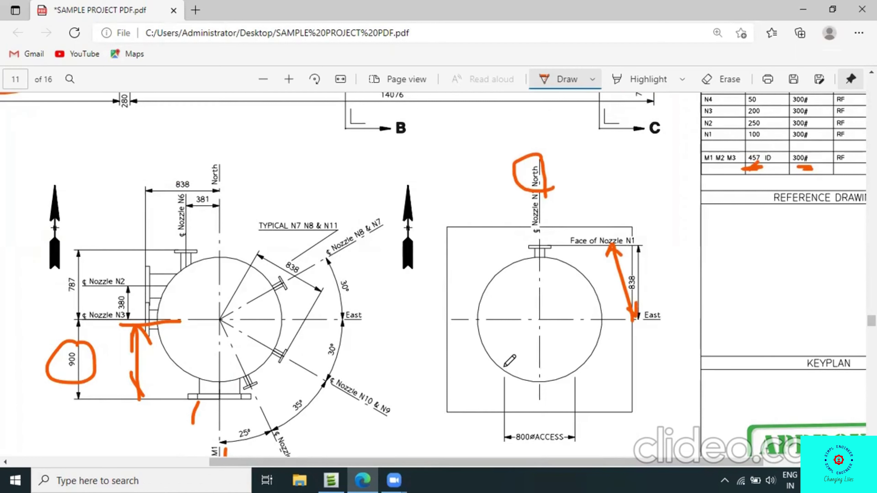
left_click(331, 480)
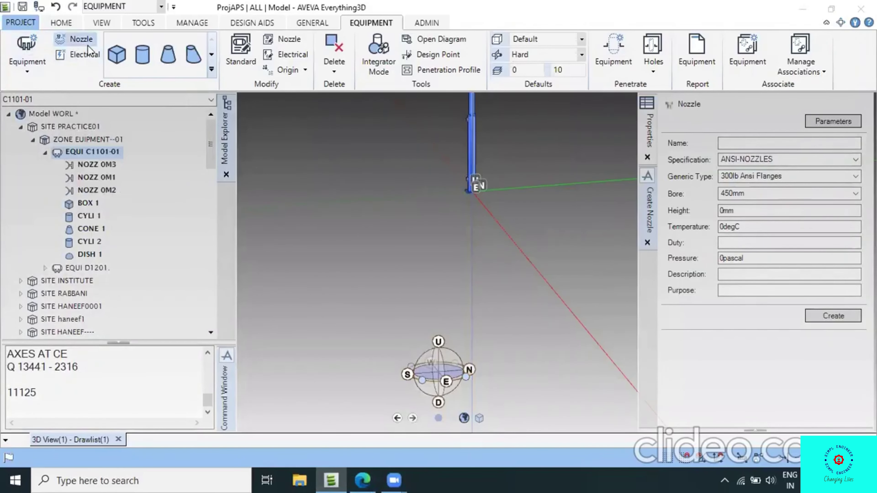
Name the new nozzle 0N1 and mark N1's size of 100 in the PDF table.
left_click(783, 143)
type("0N1")
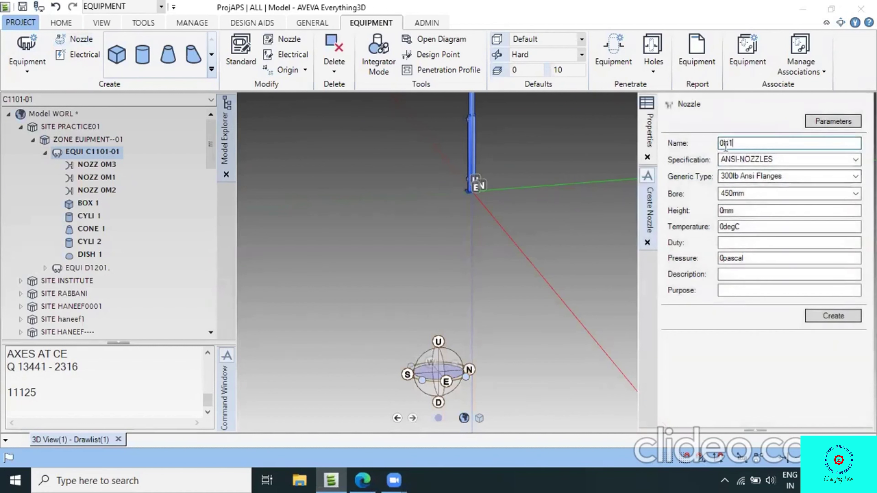
key("Return")
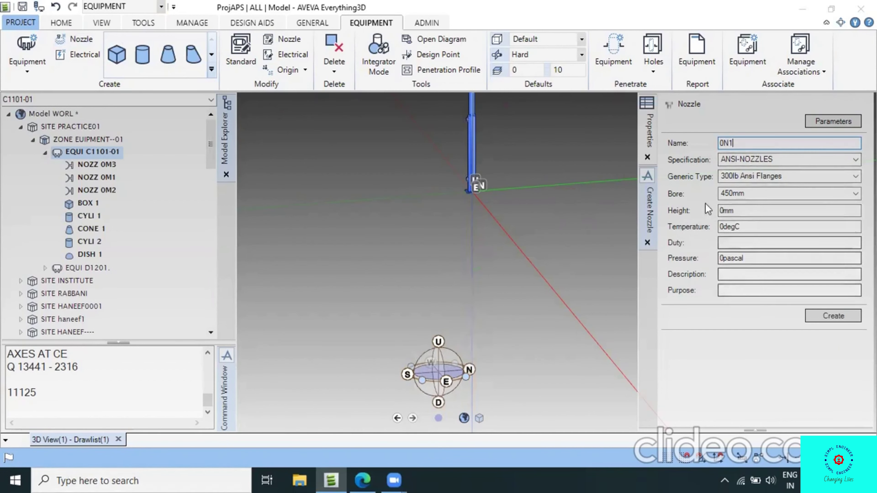
left_click(362, 480)
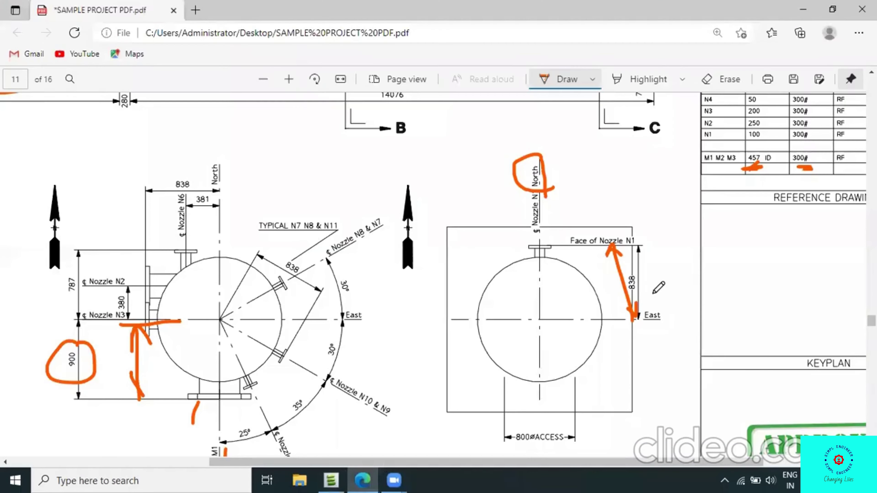
scroll(773, 376, "up", 2)
scroll(773, 376, "up", 6)
scroll(773, 375, "down", 2)
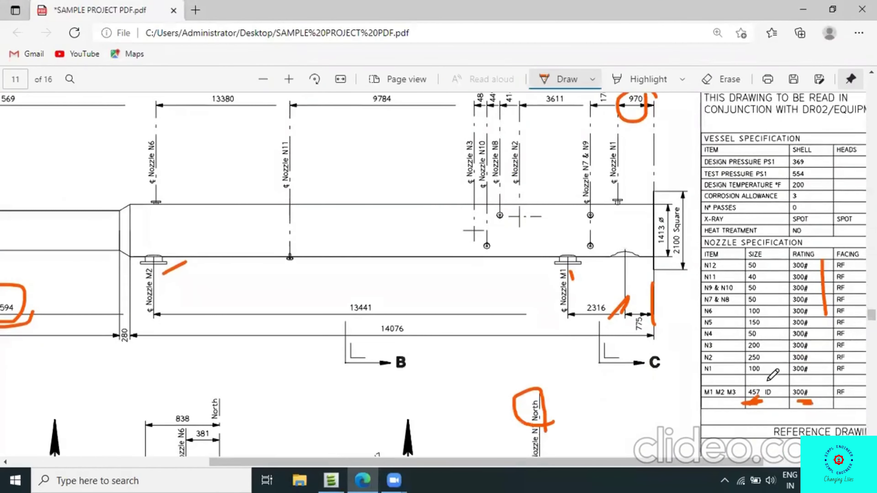
left_click_drag(767, 380, 767, 366)
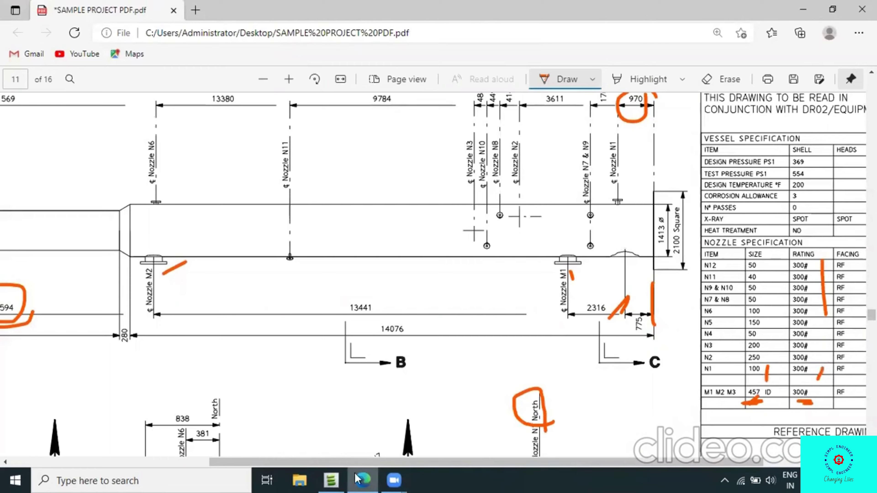
Set the bore to 100mm and create nozzle 0N1 at 838mm height.
left_click(330, 480)
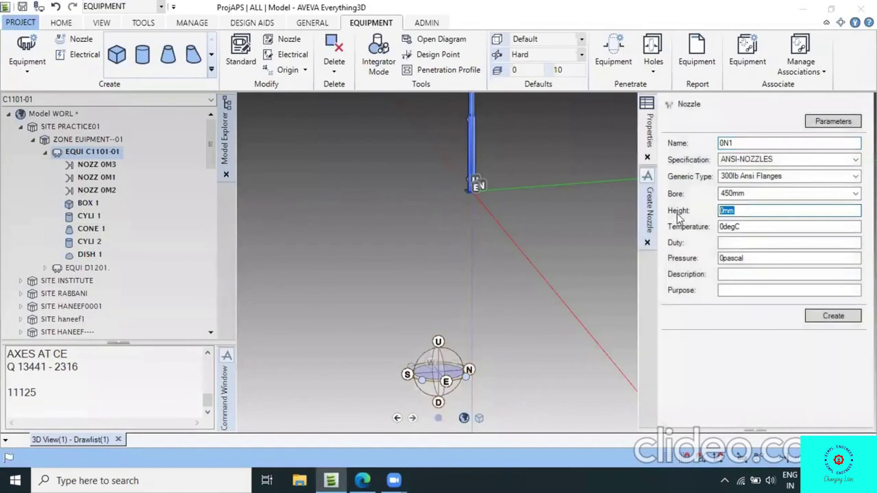
left_click(759, 194)
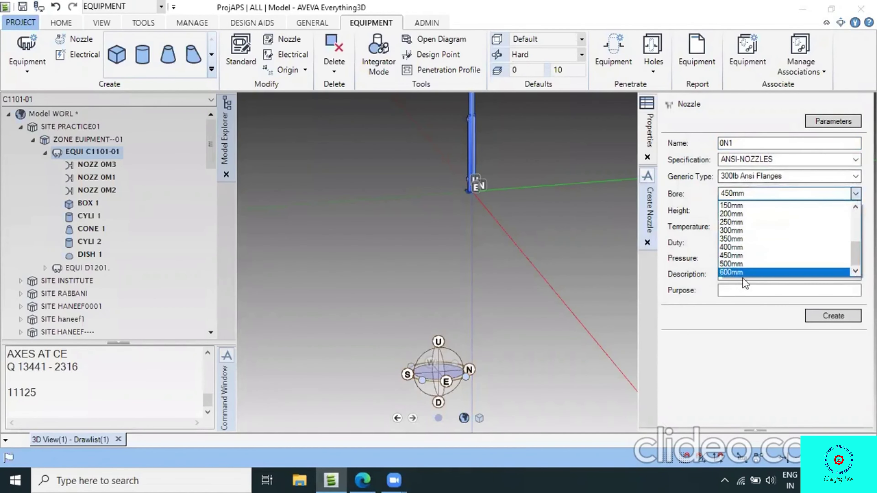
left_click(731, 214)
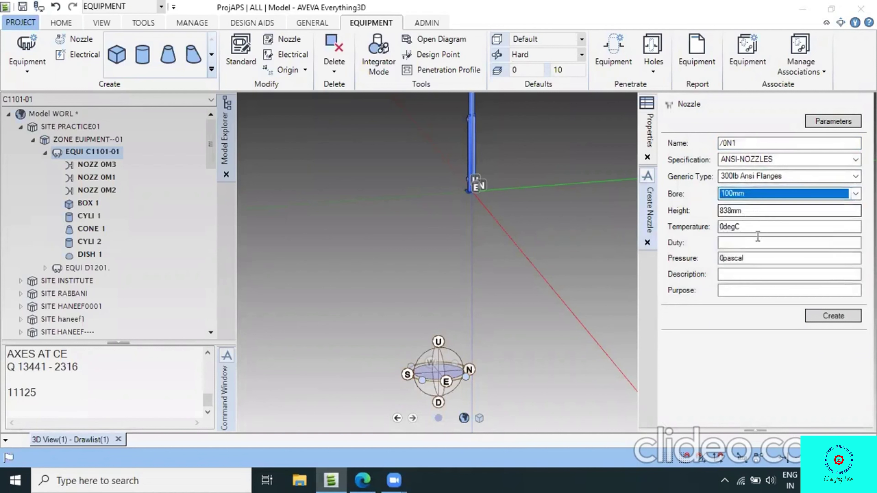
left_click(835, 315)
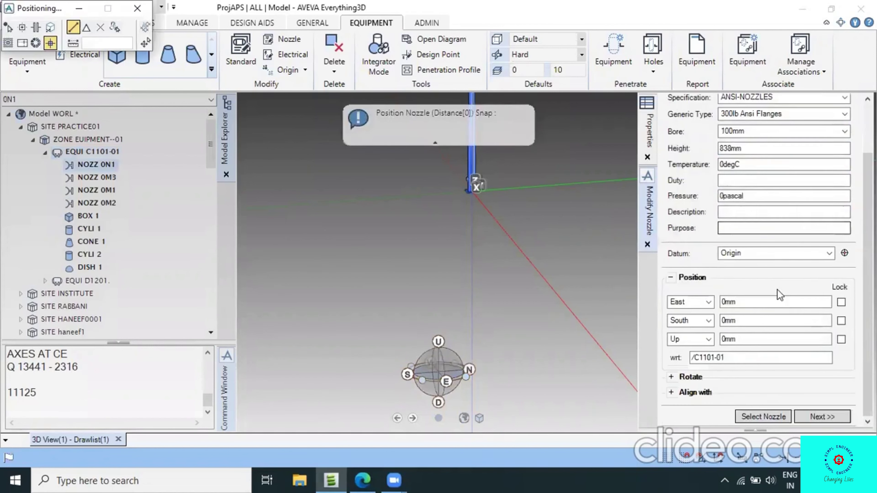
Switch nozzle 0N1's alignment offset from South to North for the 838mm value.
left_click(687, 393)
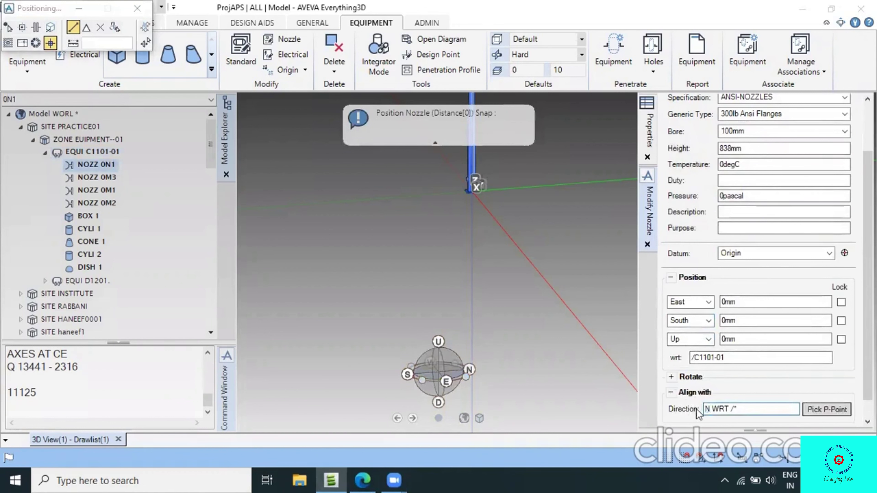
left_click(708, 320)
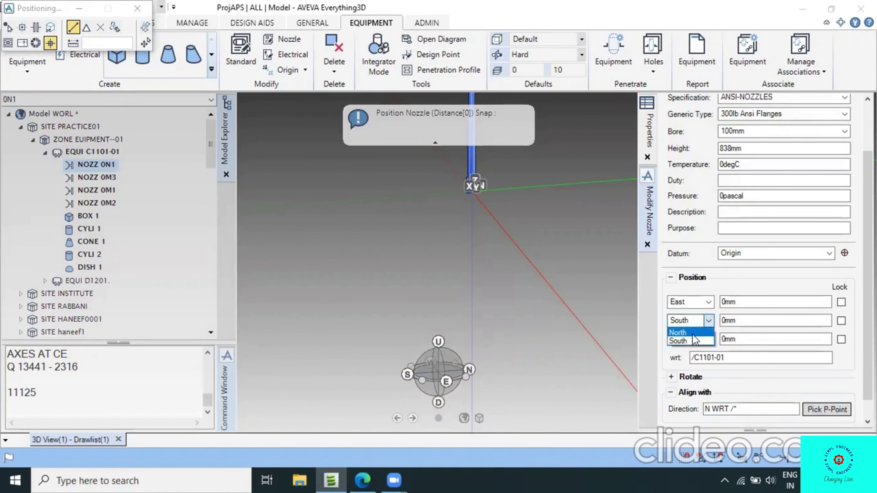
left_click(693, 333)
key("Tab")
type("838")
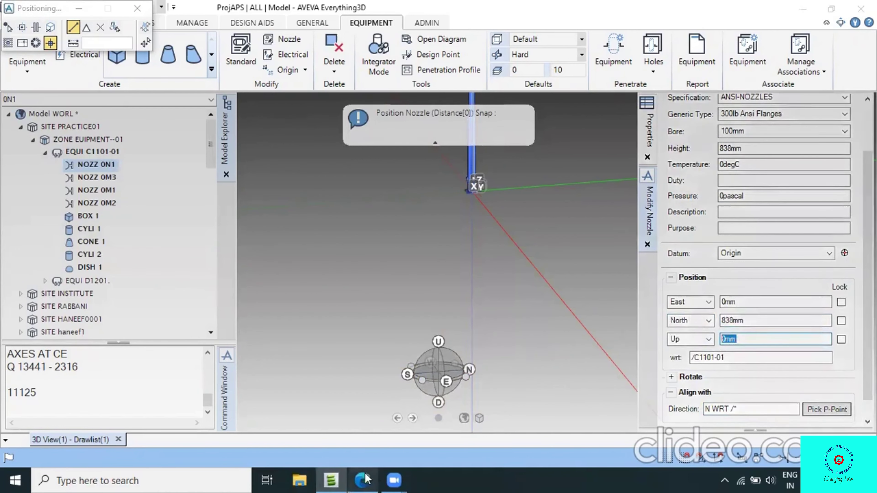
Recheck the PDF and switch the 3D view to a plan view from above.
left_click(362, 480)
scroll(670, 196, "up", 2)
scroll(669, 196, "down", 2)
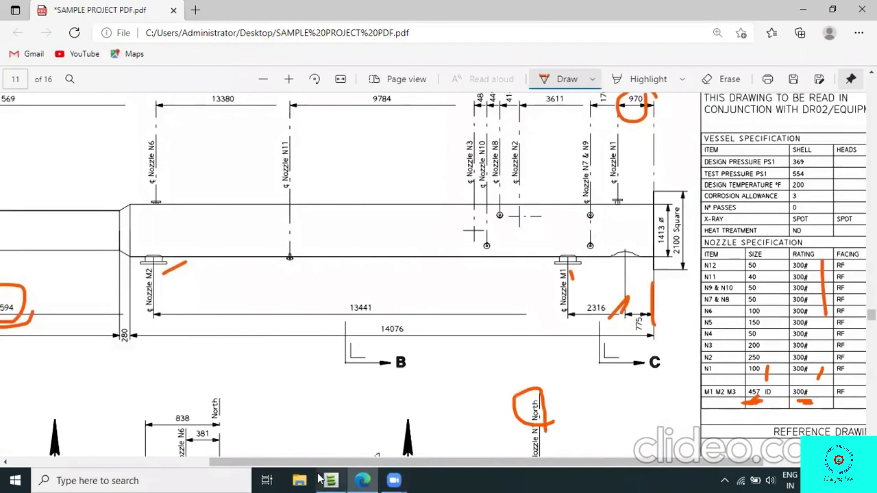
left_click(331, 480)
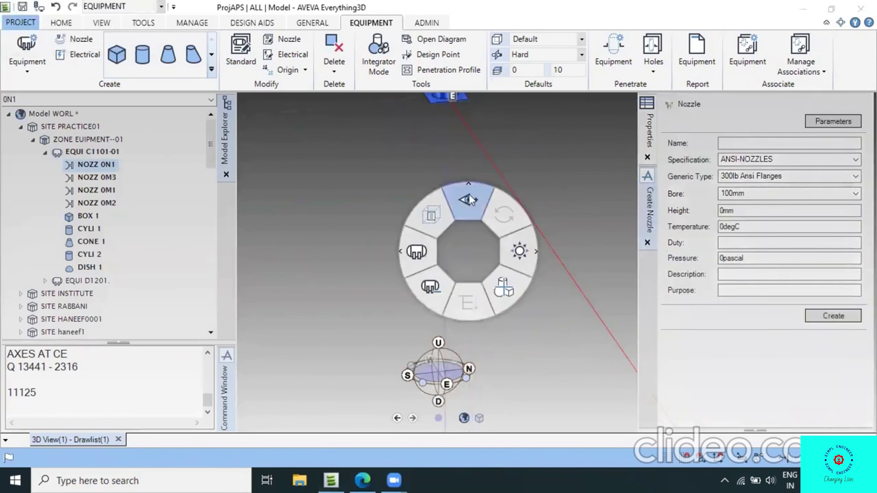
middle_click(468, 250)
left_click(463, 290)
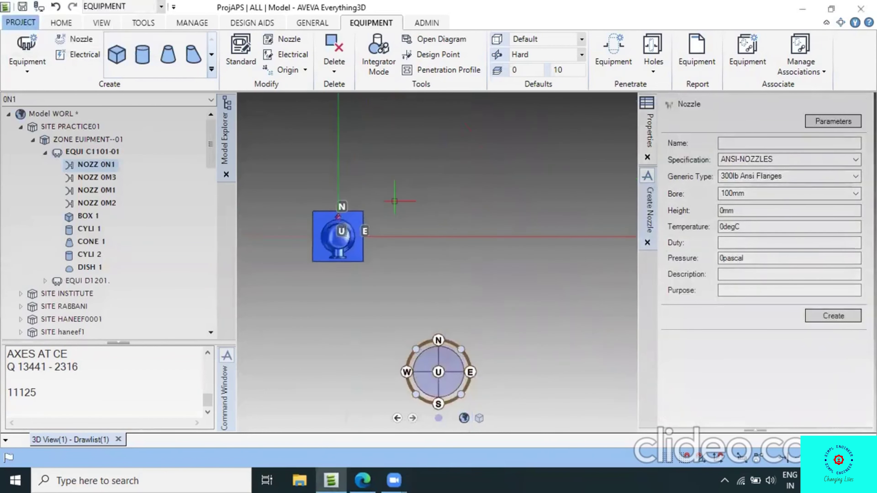
left_click(362, 479)
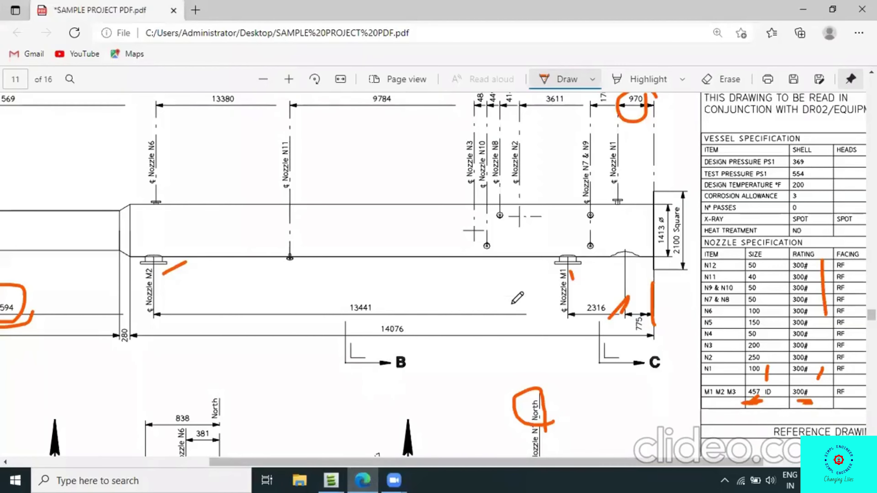
Zoom the PDF and ink west and east letters beside the section's north arrow.
scroll(514, 294, "down", 2, "ctrl")
scroll(508, 289, "down", 1, "ctrl")
scroll(464, 310, "down", 2, "ctrl")
scroll(321, 289, "down", 2, "ctrl")
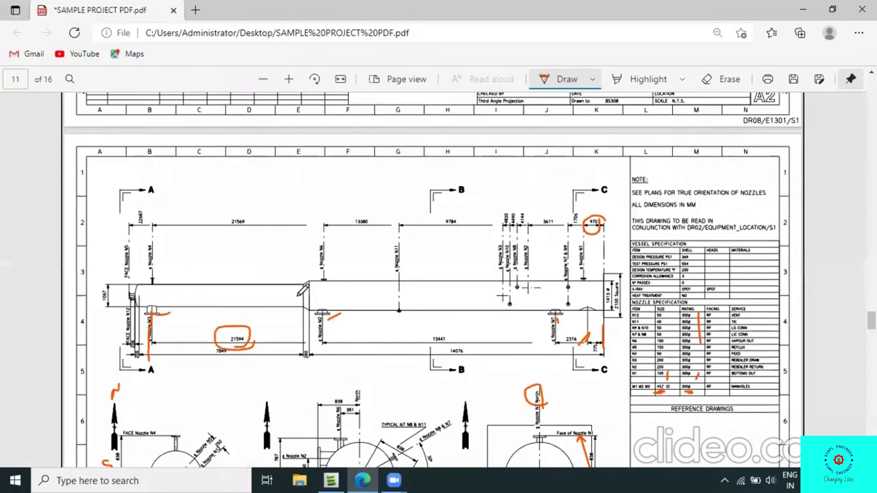
scroll(380, 351, "down", 4)
scroll(358, 363, "up", 1, "ctrl")
scroll(357, 360, "up", 1, "ctrl")
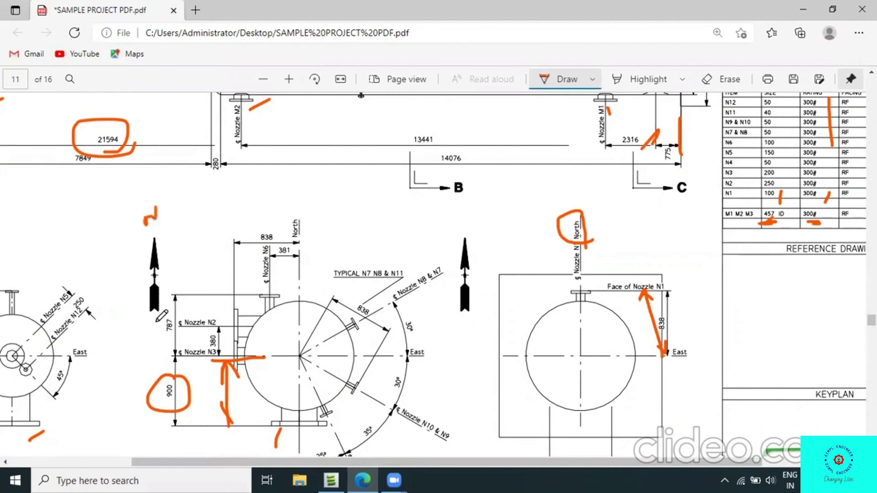
left_click_drag(111, 276, 209, 280)
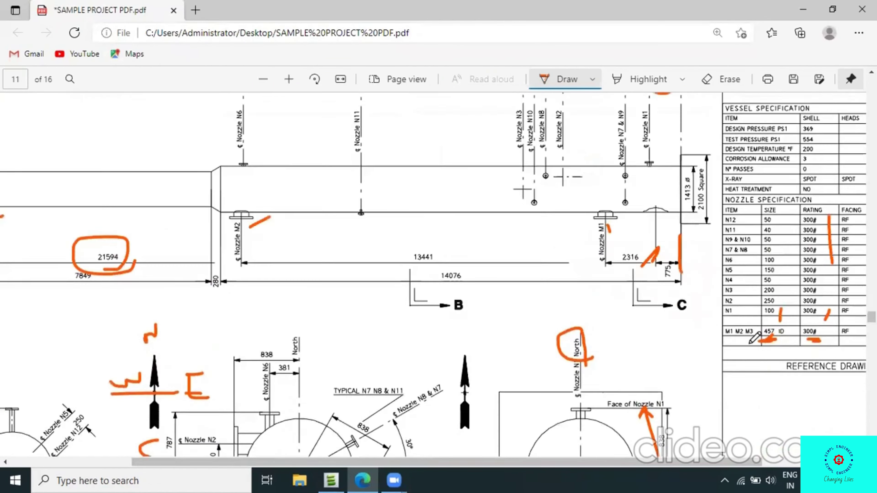
Mark the 4830 elevation dimension in orange ink.
scroll(449, 346, "up", 8)
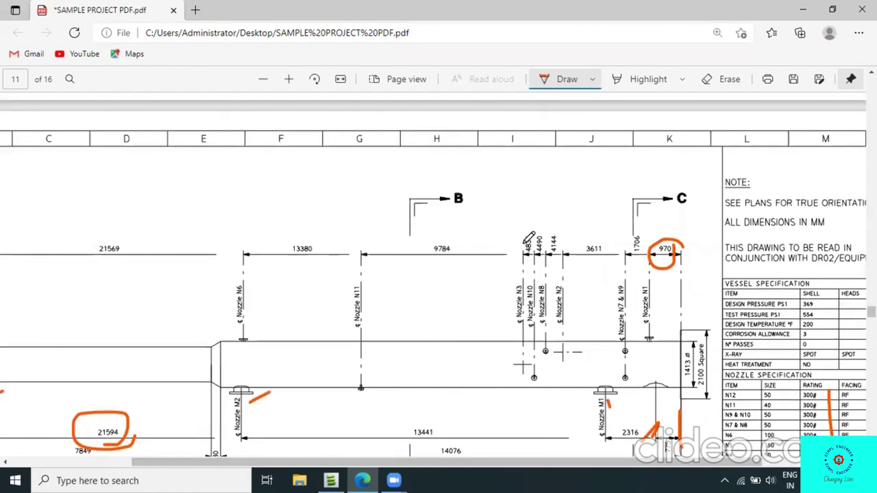
left_click_drag(521, 246, 524, 215)
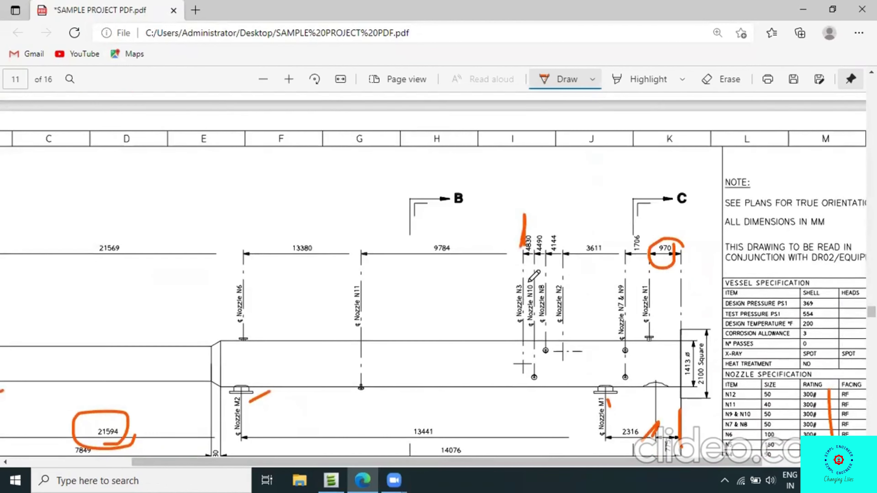
left_click(329, 479)
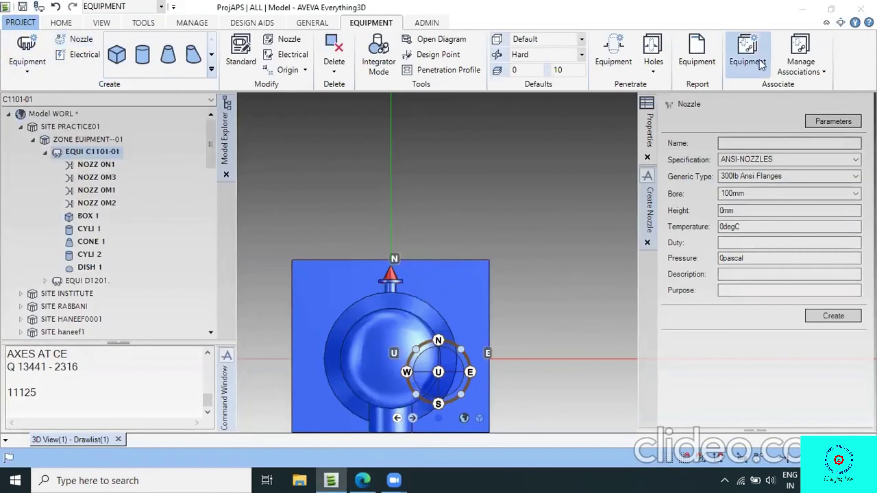
Enter 0N3 as the name for the next nozzle.
left_click(773, 143)
type("0N3")
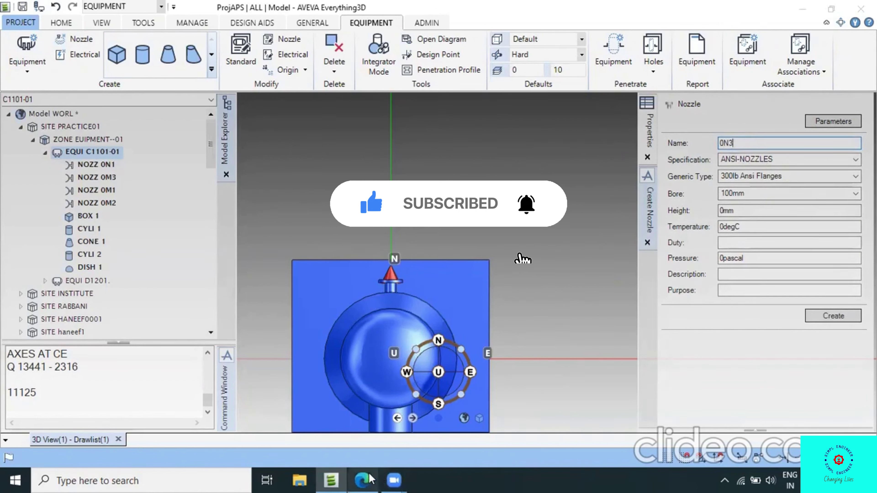
left_click(353, 479)
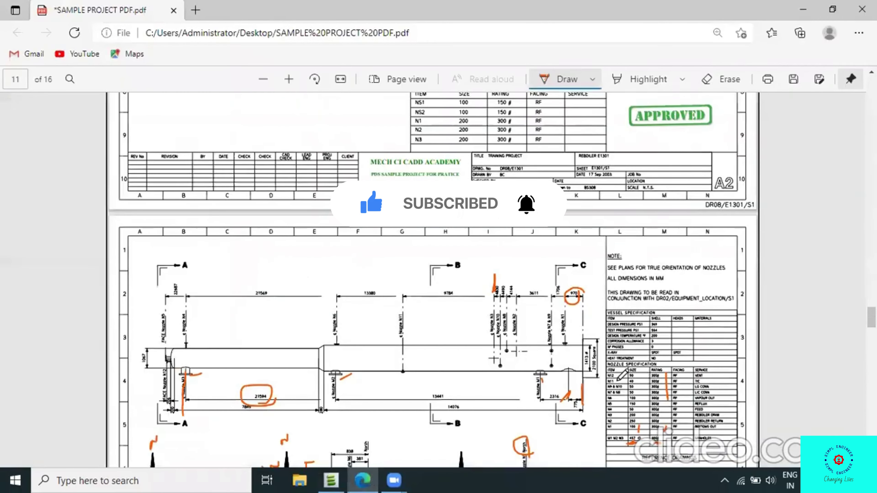
Look up nozzle N3's 200 size in the PDF nozzle table, then bring up the Bore list.
scroll(669, 397, "down", 2)
scroll(689, 361, "up", 1, "ctrl")
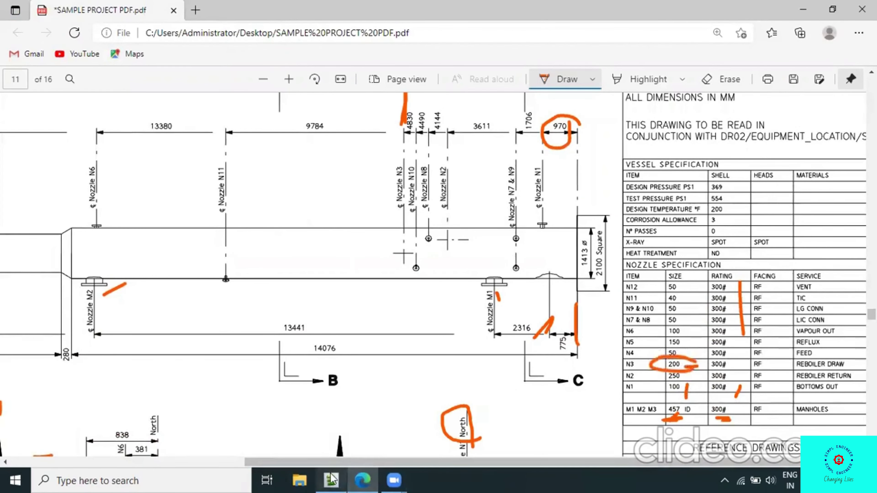
left_click(330, 480)
left_click(756, 197)
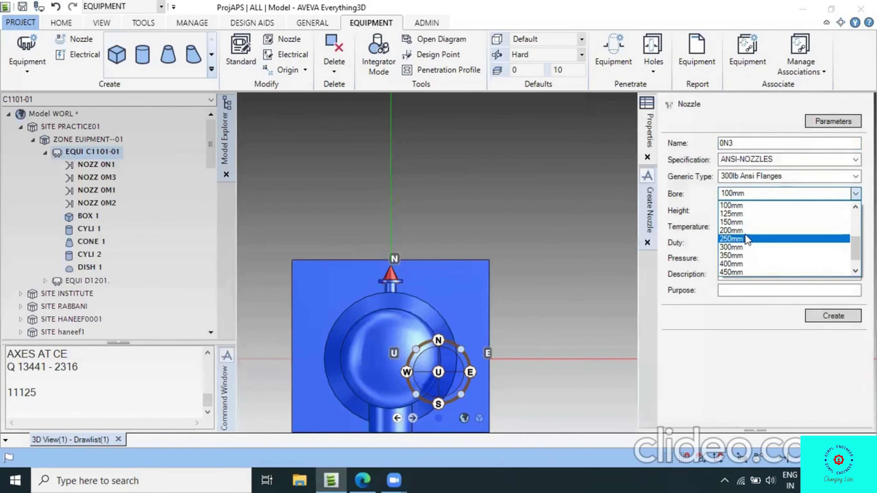
Create nozzle 0N3 with a 200mm bore and 838mm height.
left_click(817, 234)
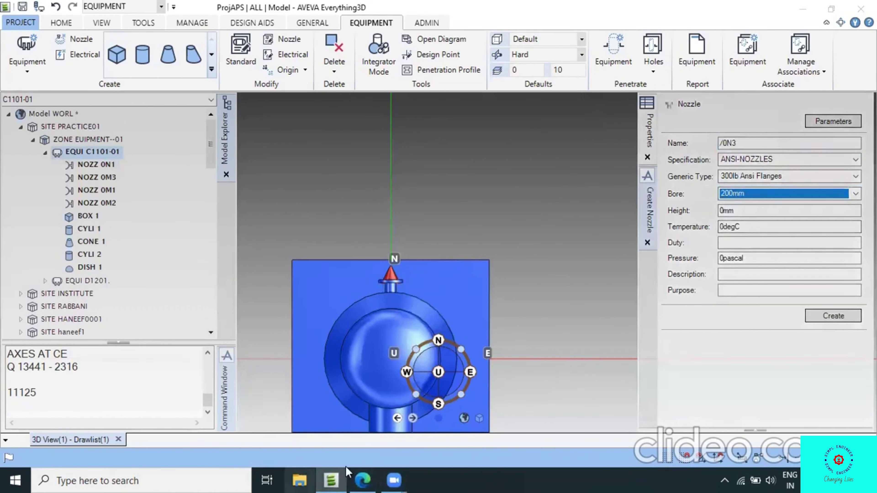
left_click(368, 479)
scroll(457, 320, "down", 6)
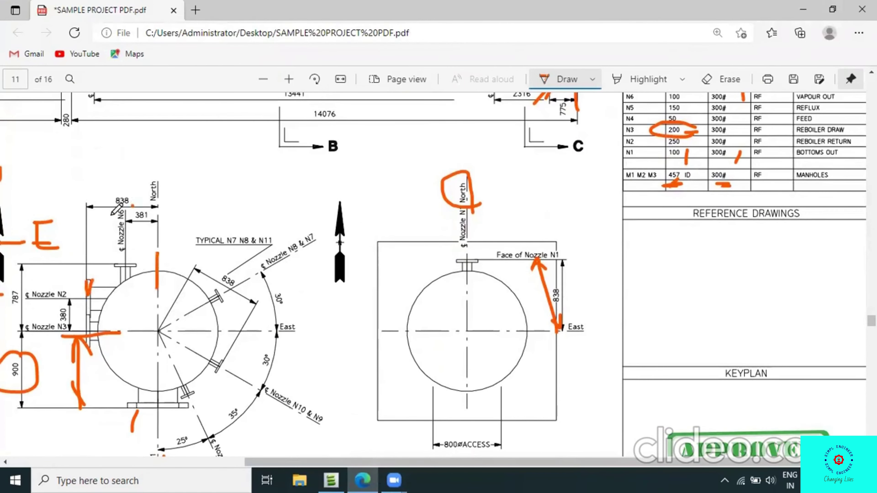
left_click(331, 480)
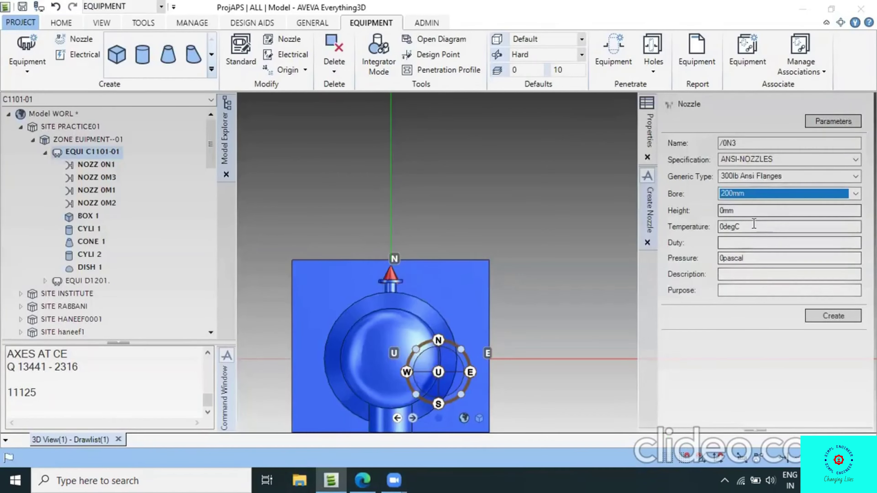
type("838")
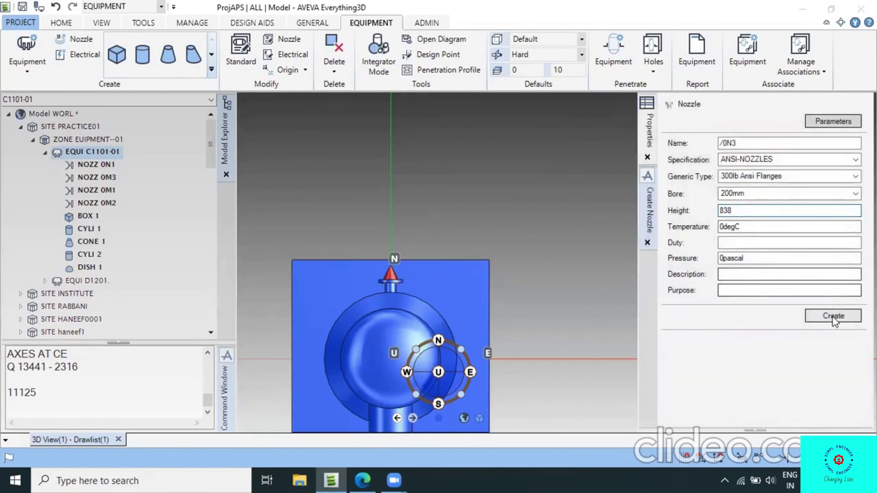
left_click(833, 315)
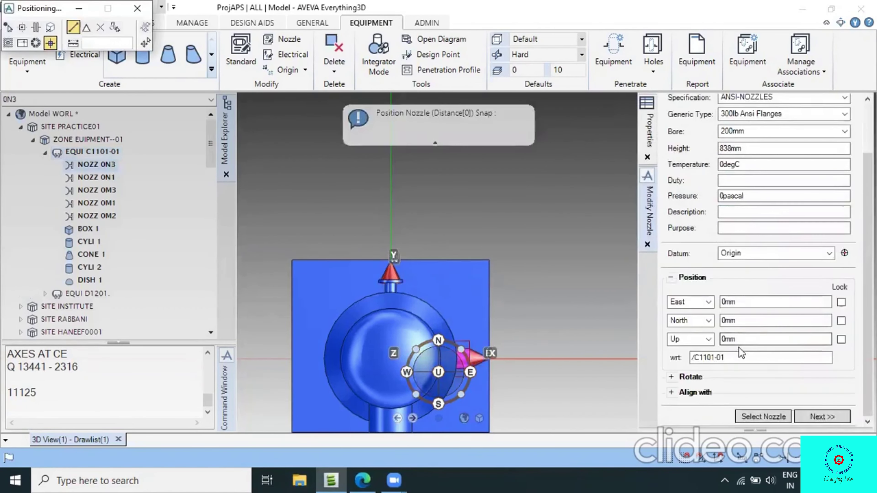
Set nozzle 0N3's horizontal offset to 838mm West.
left_click(671, 392)
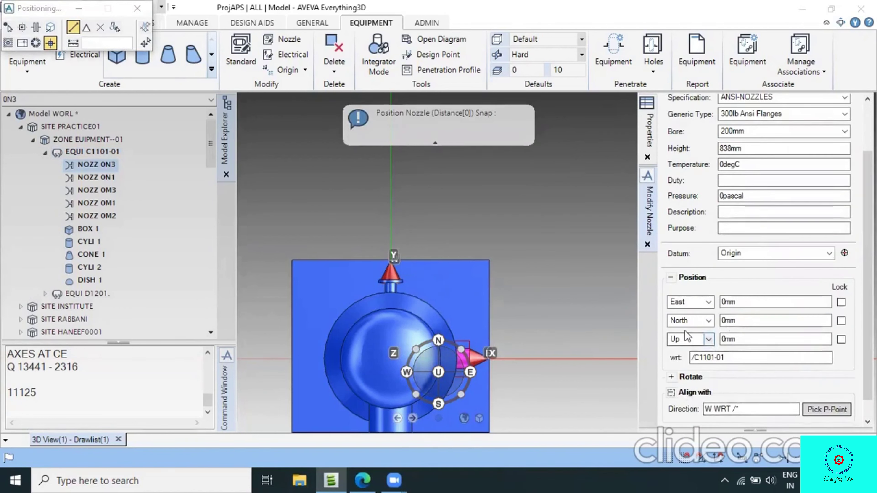
double_click(722, 302)
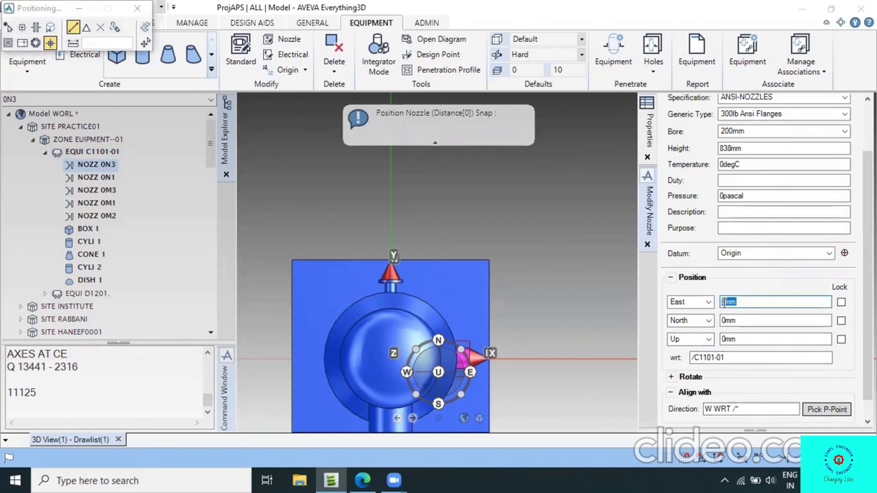
type("888")
type("838")
key("Return")
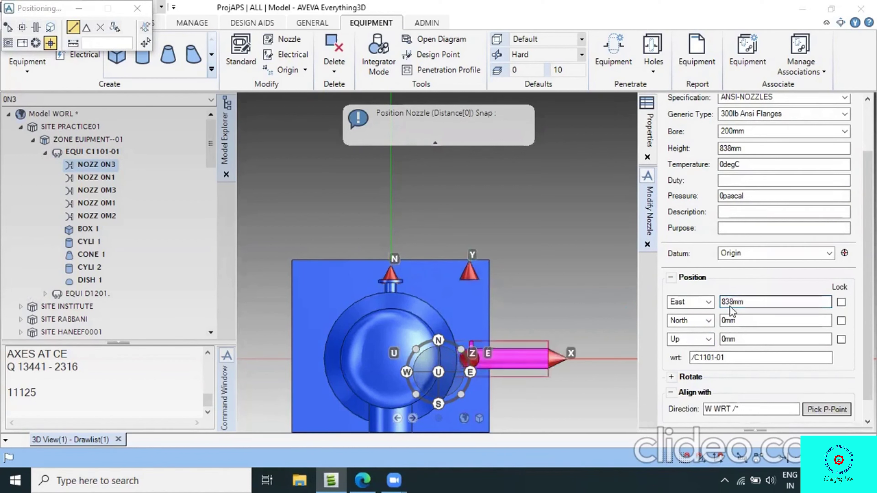
scroll(571, 313, "down", 2)
scroll(570, 313, "down", 2)
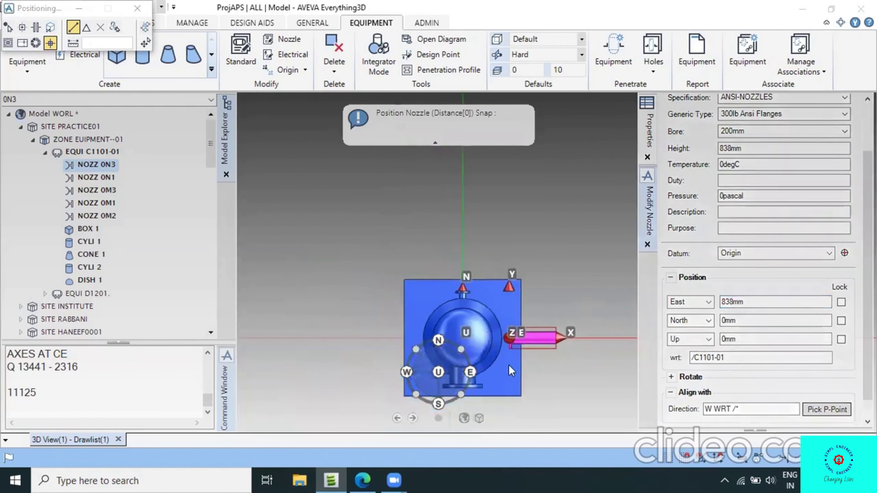
scroll(571, 312, "down", 2)
left_click(708, 301)
left_click(696, 322)
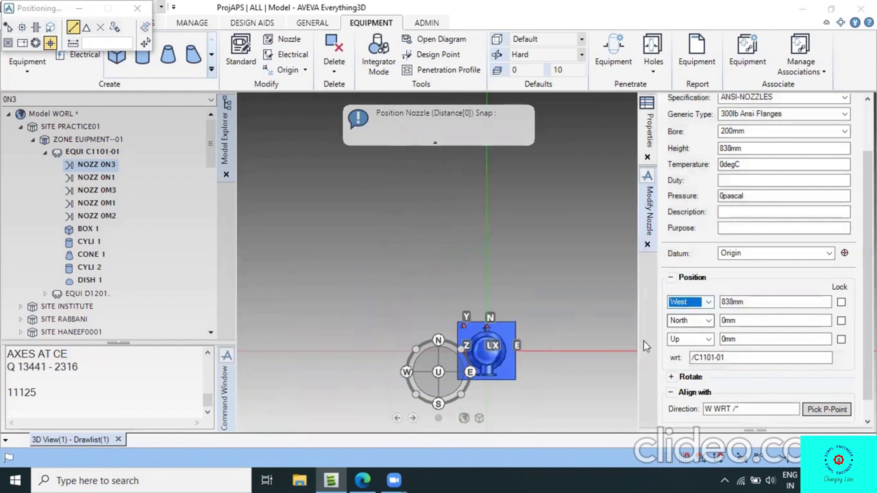
scroll(462, 354, "up", 2)
scroll(460, 352, "up", 3)
scroll(469, 359, "down", 3)
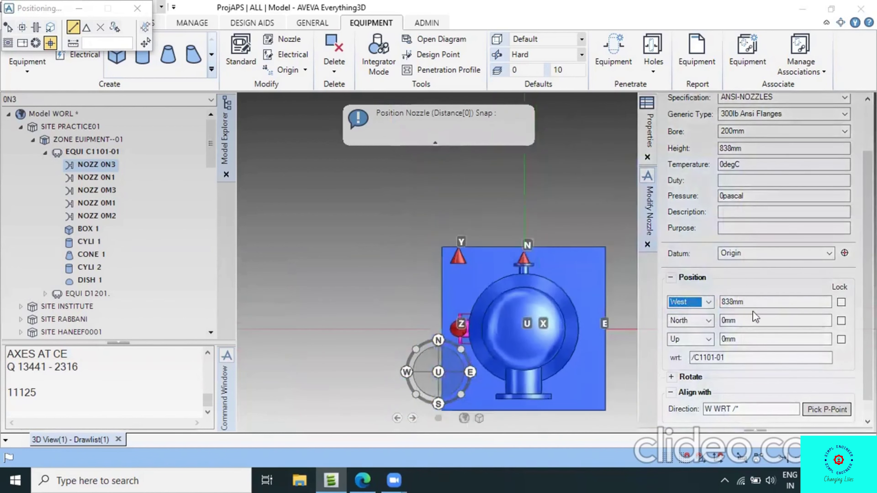
Set the Up offset to 4830mm from the drawing and finish positioning 0N3.
key("Tab")
key("Tab")
key("Tab")
left_click(360, 480)
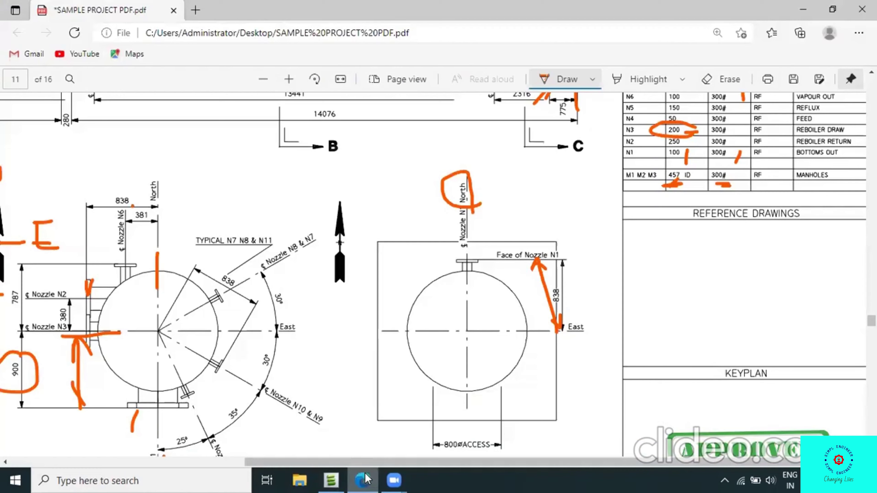
scroll(473, 348, "up", 2, "ctrl")
scroll(472, 349, "up", 2)
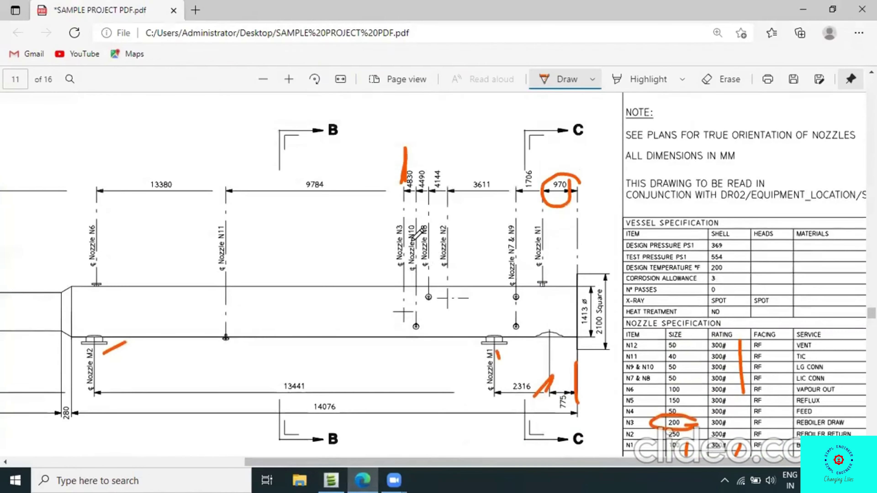
left_click(330, 480)
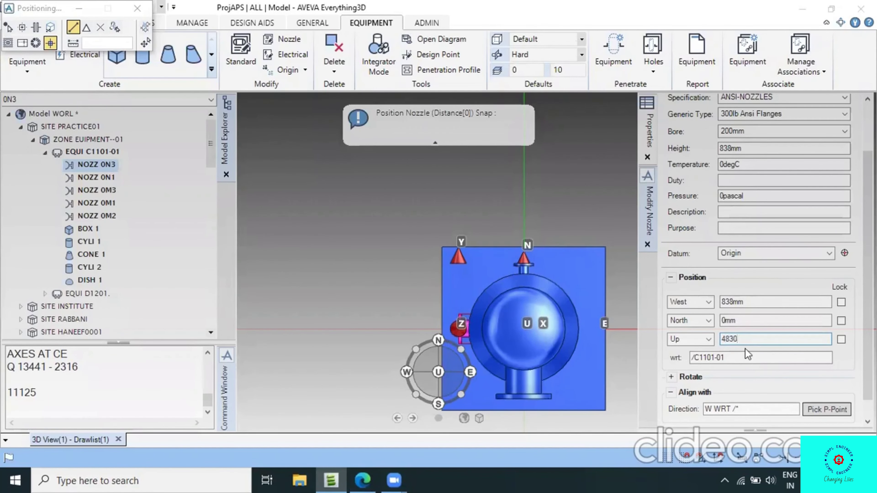
scroll(794, 373, "down", 1)
left_click(832, 421)
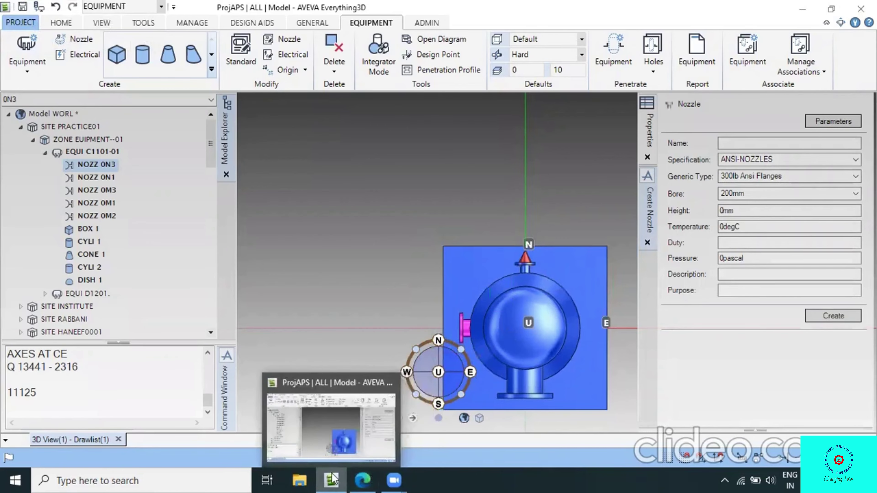
left_click(370, 479)
Scroll up and down the PDF elevation to review its height dimensions.
scroll(129, 274, "down", 5)
scroll(128, 274, "down", 5)
scroll(128, 274, "up", 5)
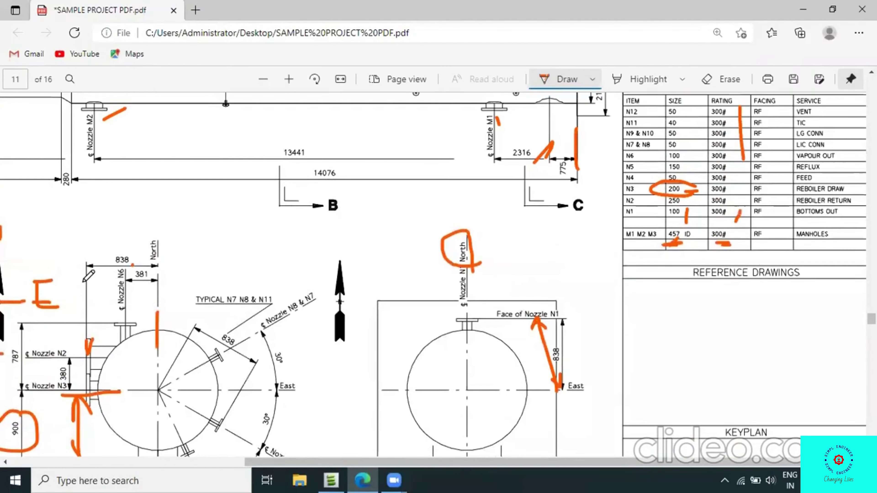
scroll(277, 260, "up", 2)
scroll(522, 267, "up", 3)
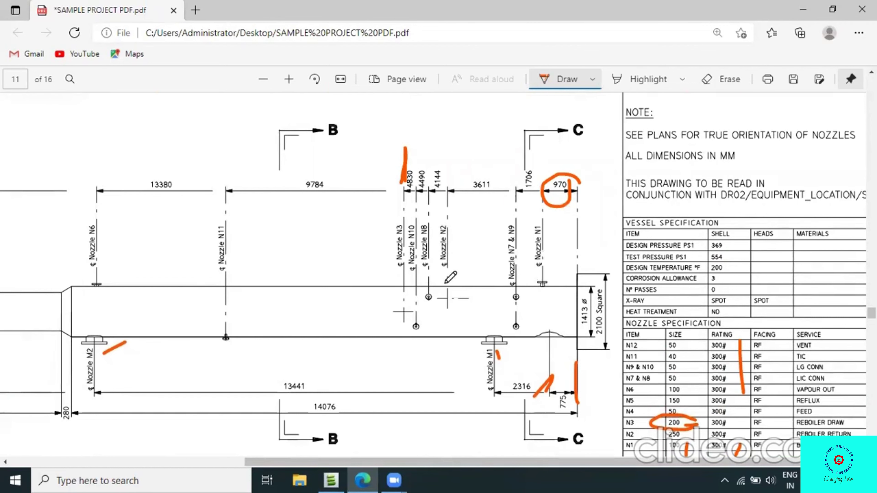
scroll(475, 310, "down", 2)
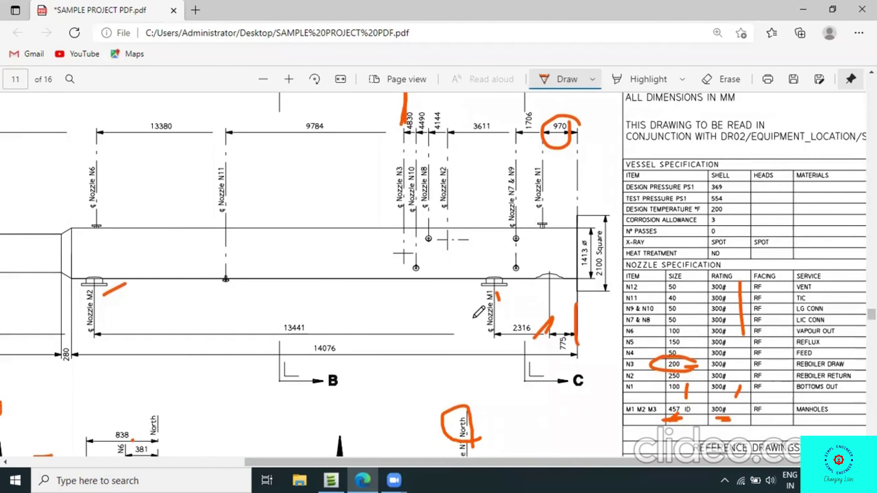
scroll(363, 308, "down", 1, "ctrl")
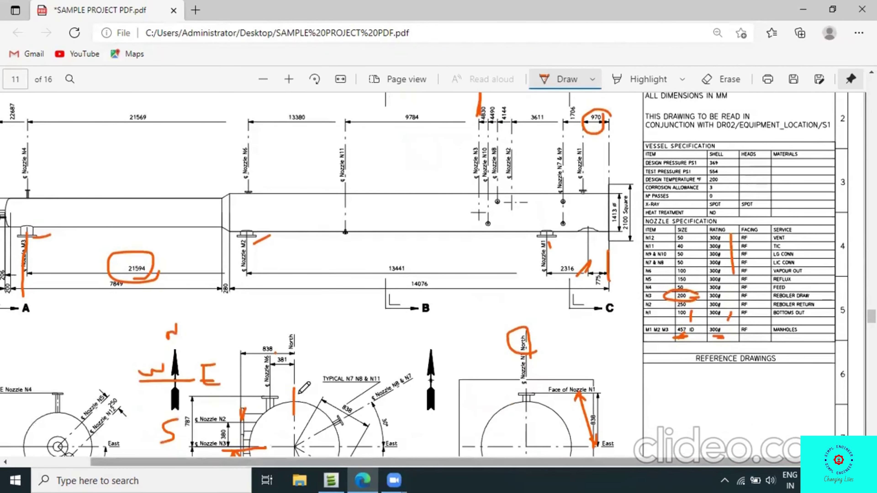
Pan across the elevation to the 3611 dimension beside 4144, then return to the model.
scroll(300, 392, "left", 2)
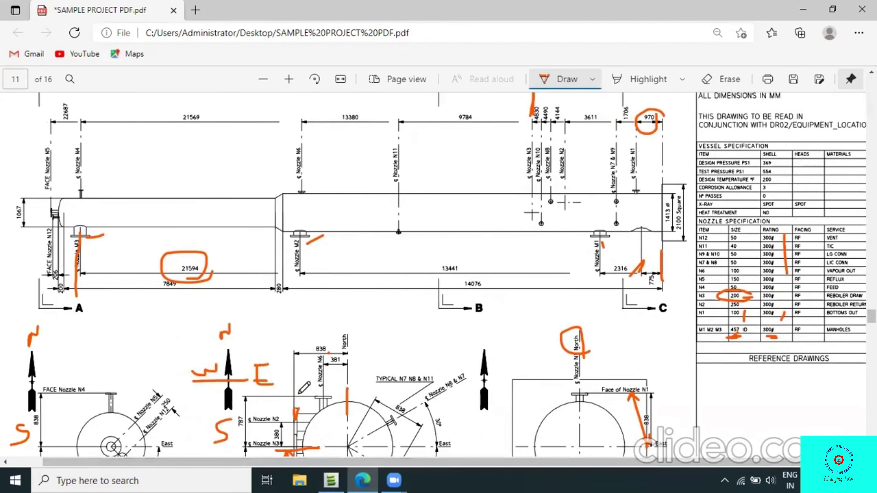
scroll(64, 248, "up", 2, "ctrl")
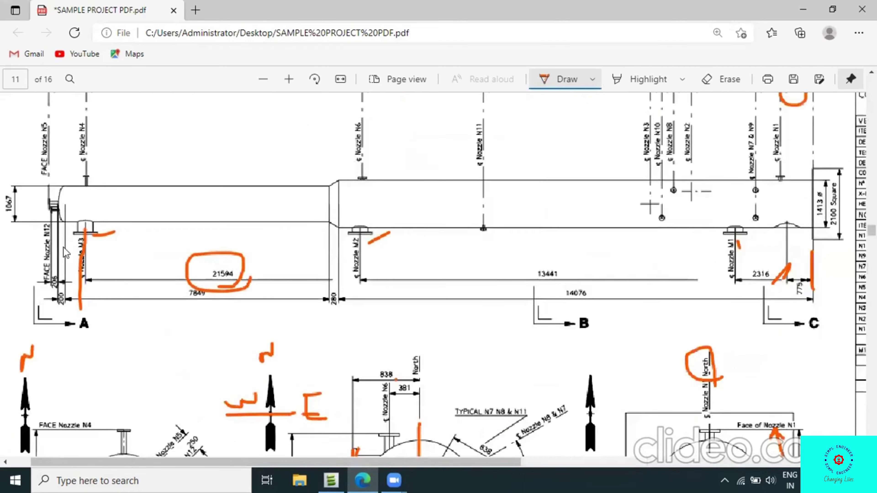
scroll(165, 464, "left", 2)
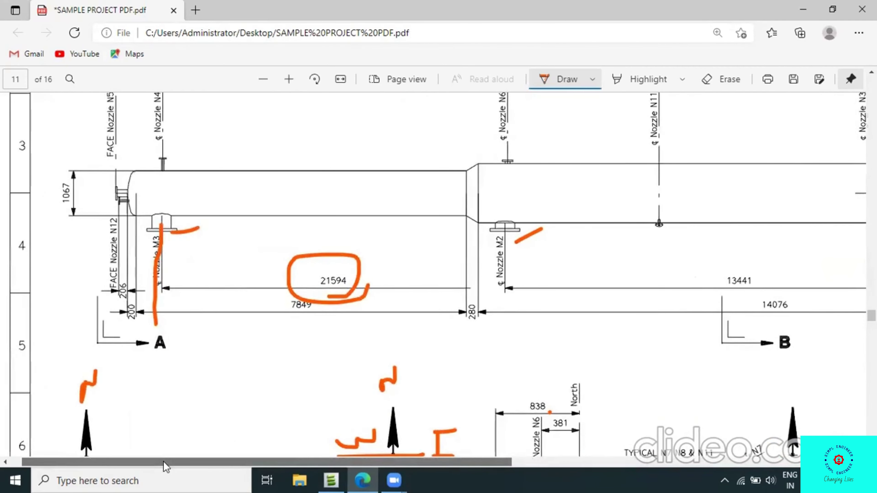
scroll(164, 464, "right", 1)
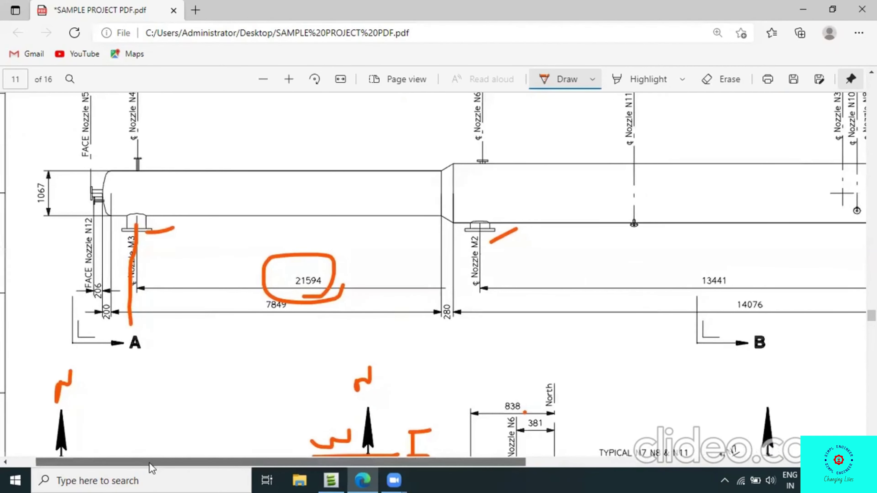
scroll(207, 474, "right", 5)
scroll(263, 477, "right", 1)
scroll(273, 463, "right", 3)
scroll(639, 346, "up", 2)
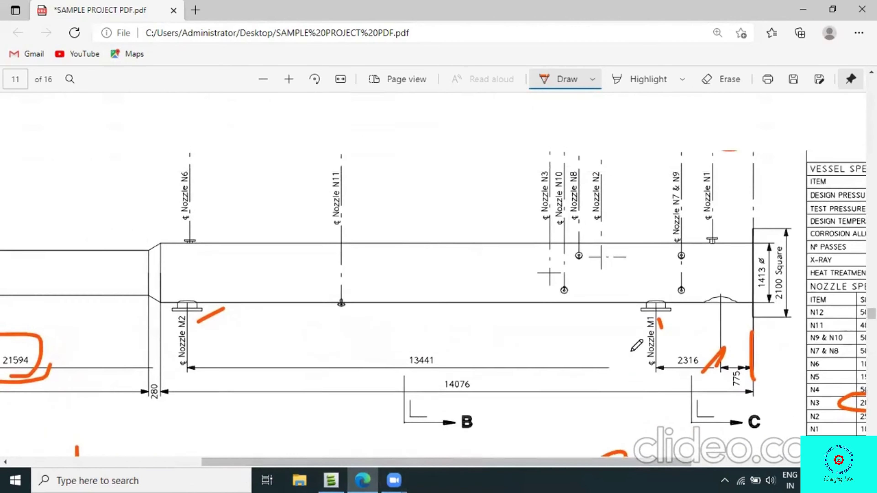
scroll(639, 346, "up", 1)
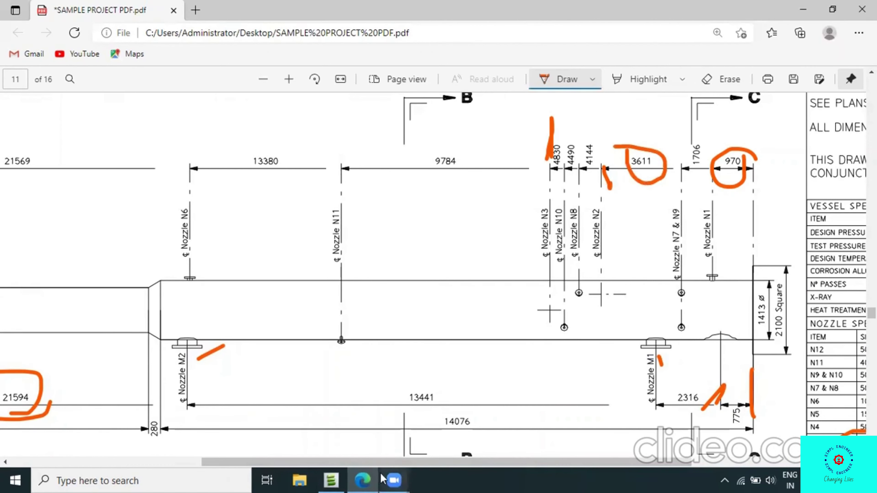
left_click(331, 480)
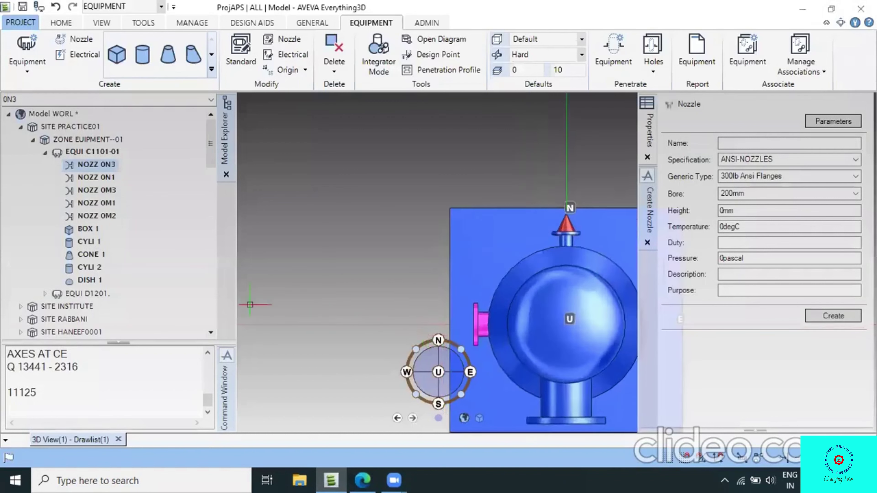
Start a Copy with Offset of nozzle 0N3 and circle the 380 dimension on the PDF.
left_click(62, 23)
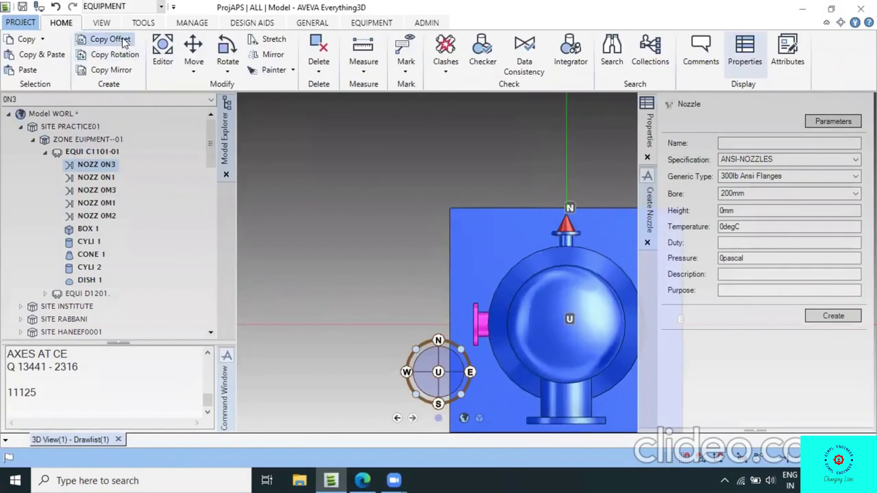
left_click(111, 39)
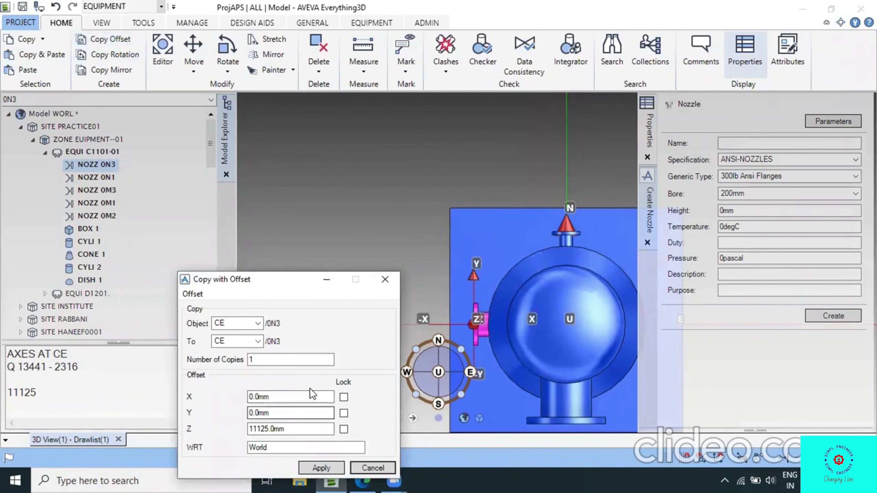
left_click(362, 480)
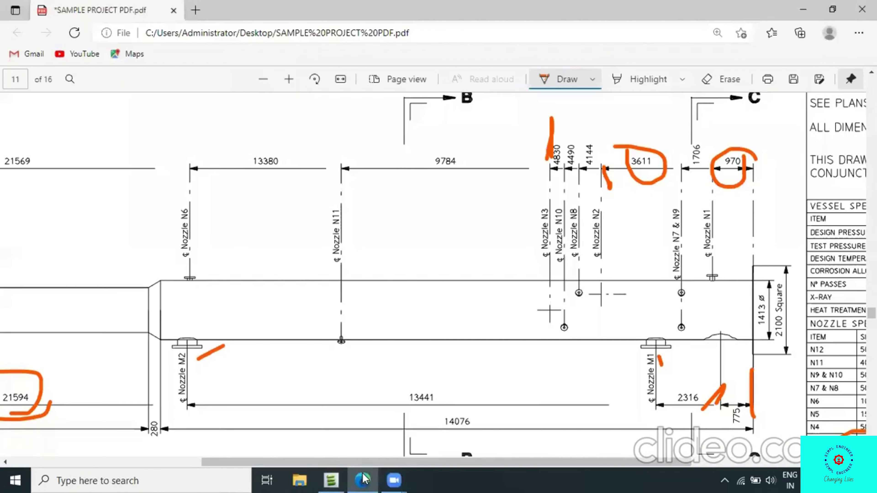
scroll(438, 359, "down", 1)
scroll(146, 158, "up", 3)
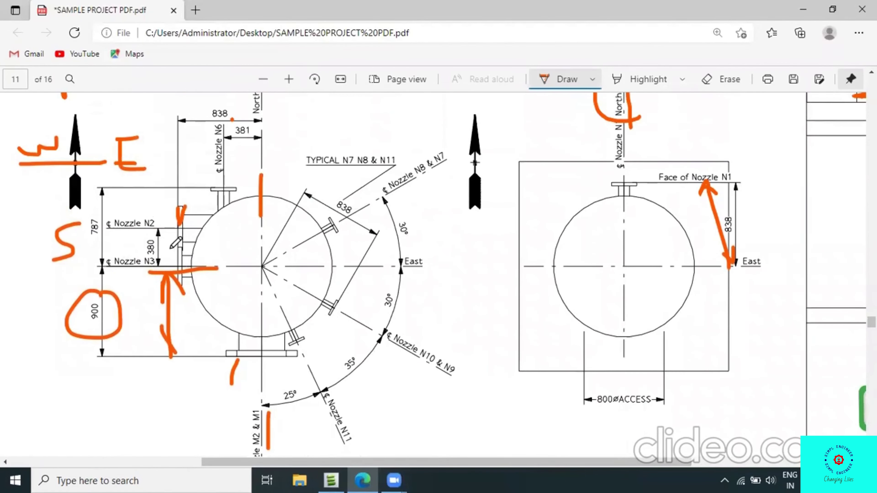
left_click_drag(176, 246, 172, 254)
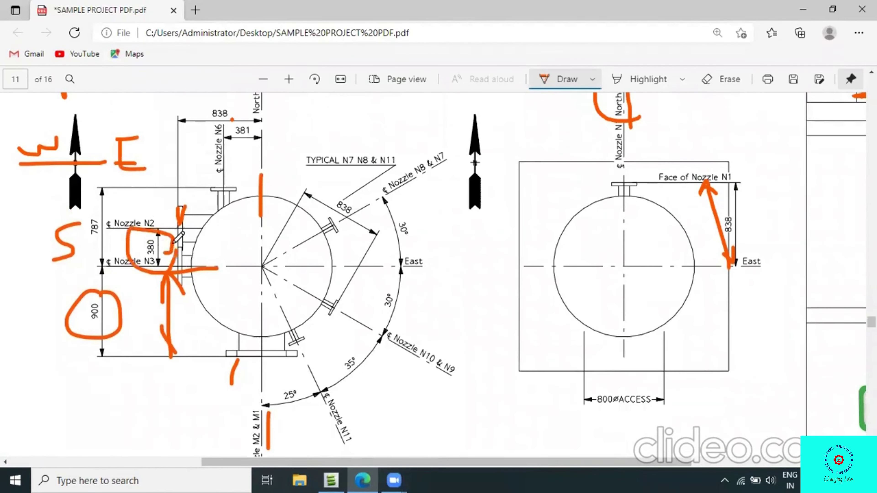
left_click(331, 478)
Copy 0N3 with offsets X 0, Y 380, Z 0 and keep the new nozzle.
key("Tab")
key("Tab")
key("Tab")
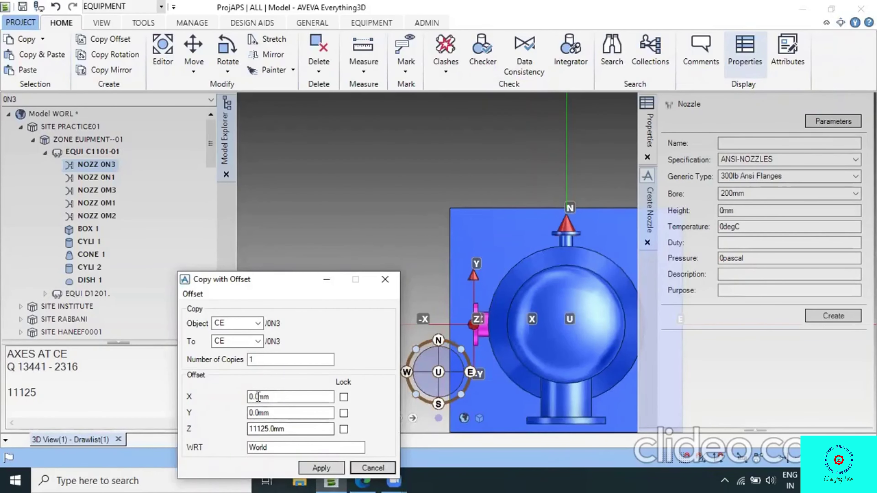
type("0")
key("shift+Tab")
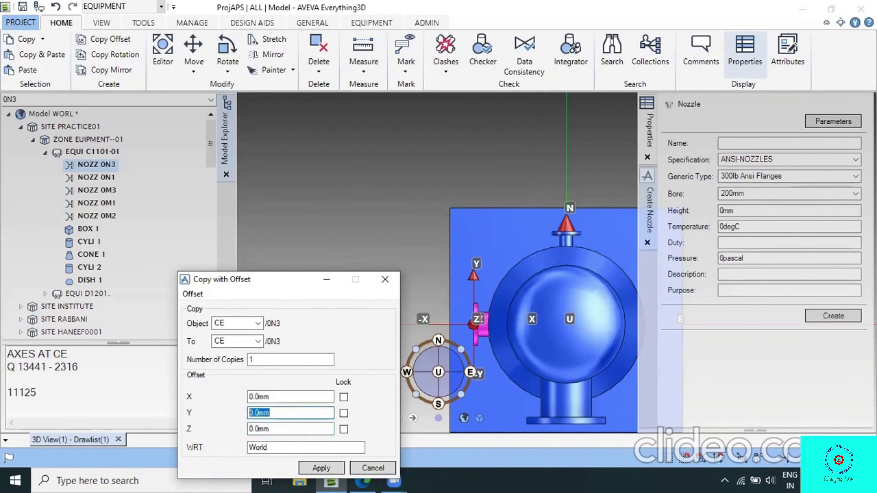
key("Tab")
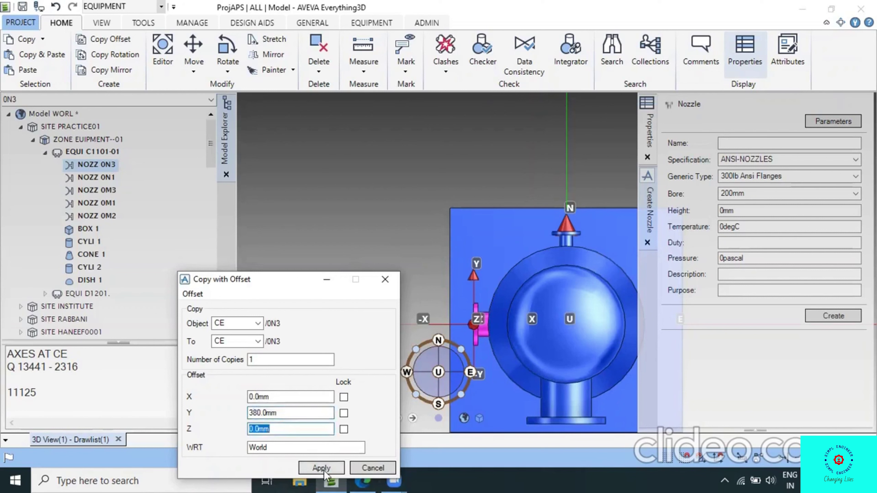
left_click(321, 467)
left_click(413, 254)
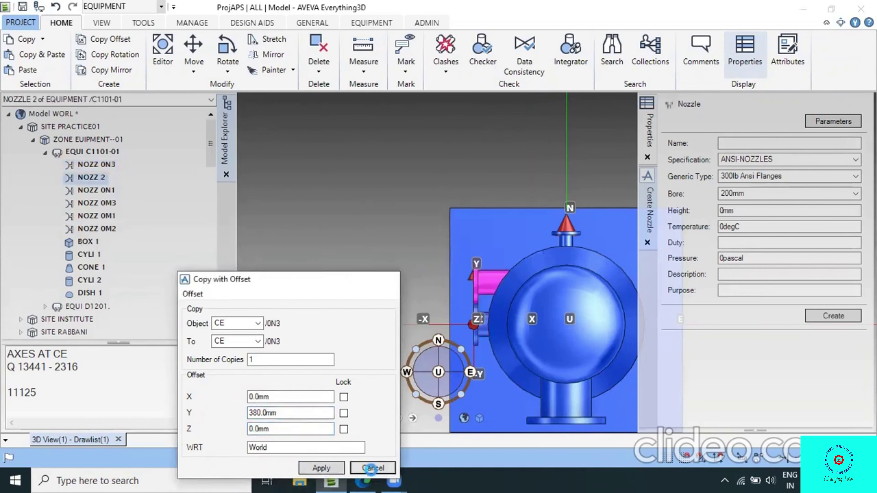
left_click(373, 468)
Rename nozzle NOZZ 2 to 0N2 from its Model Explorer right-click menu.
right_click(100, 176)
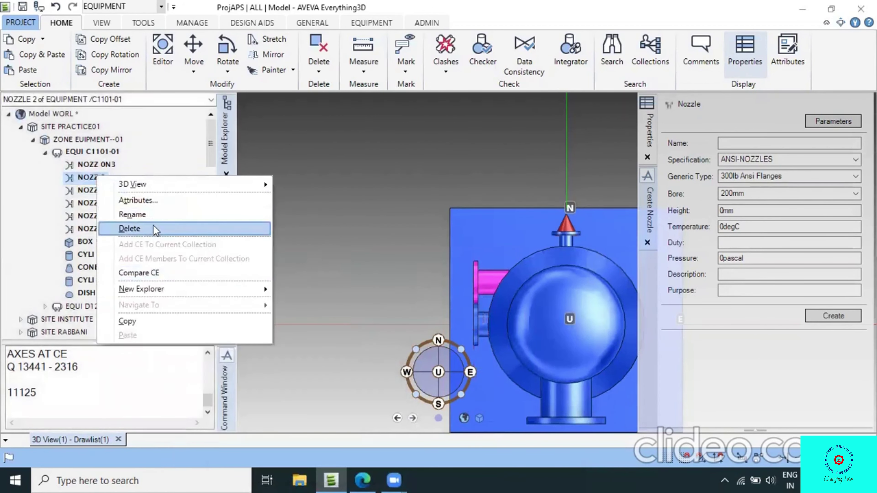
left_click(134, 215)
type("0N")
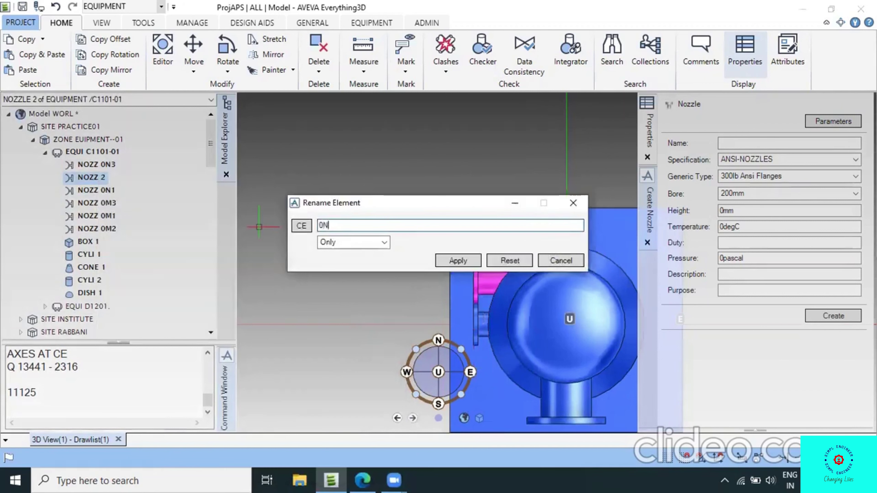
type("2")
key("Tab")
left_click(458, 261)
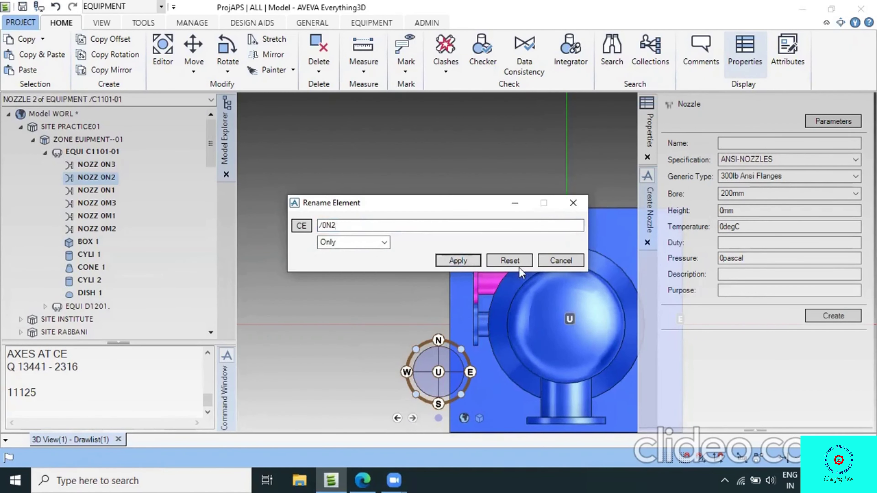
left_click(514, 263)
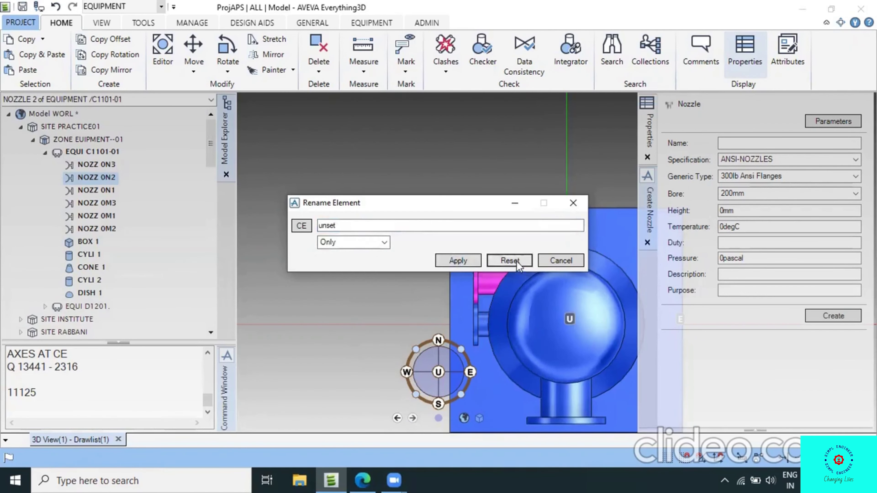
left_click(363, 227)
left_click(562, 261)
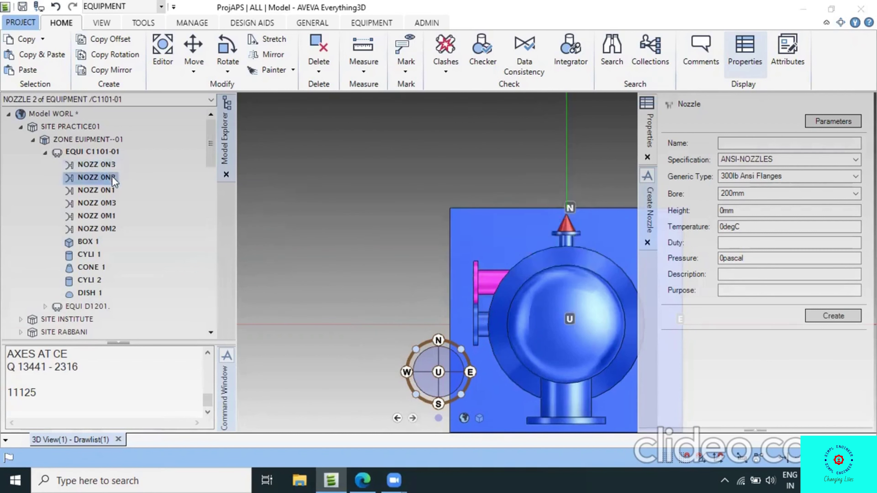
Change nozzle 0N2's Up position from 4830 mm to 3611 mm, confirmed against the PDF.
left_click(374, 23)
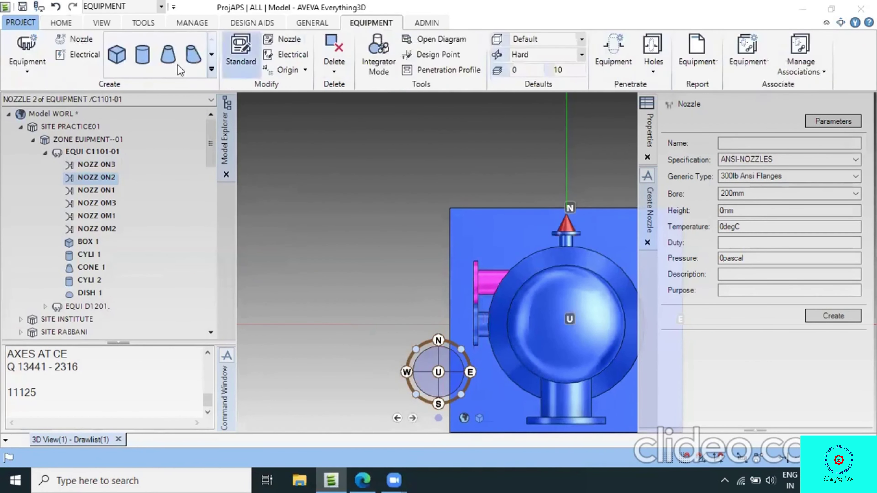
left_click(288, 39)
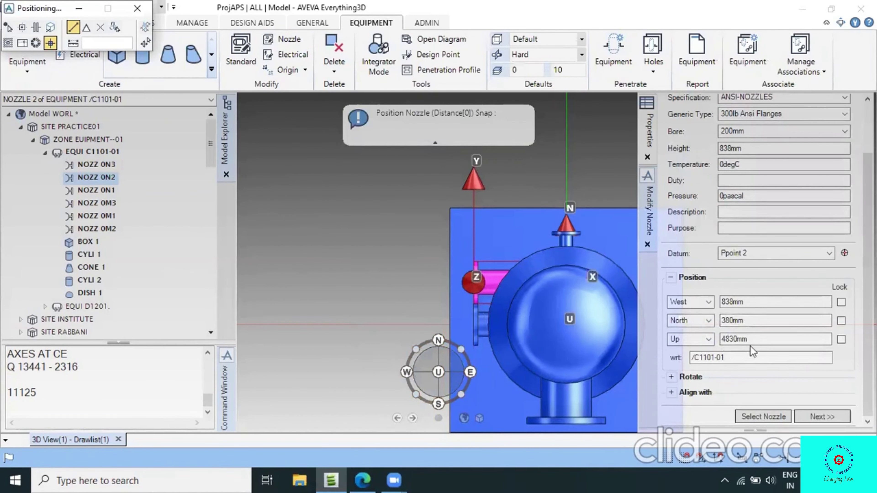
double_click(769, 341)
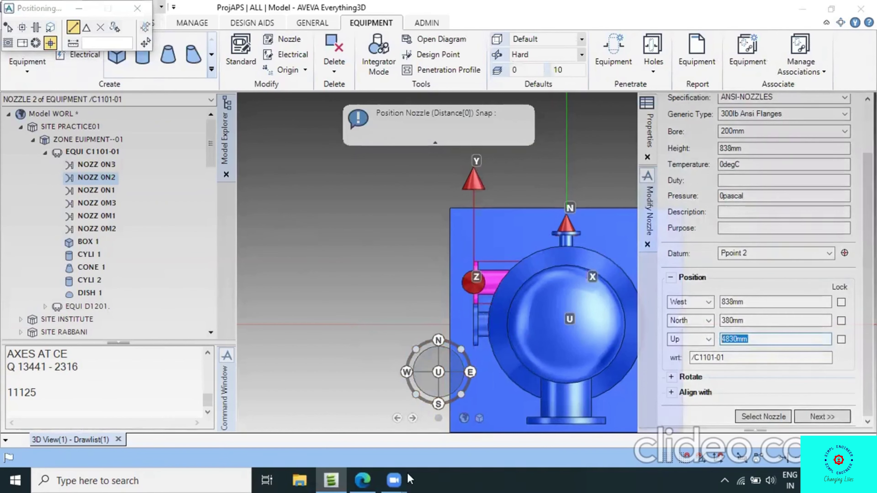
left_click(362, 480)
scroll(376, 284, "up", 3)
scroll(504, 290, "up", 5)
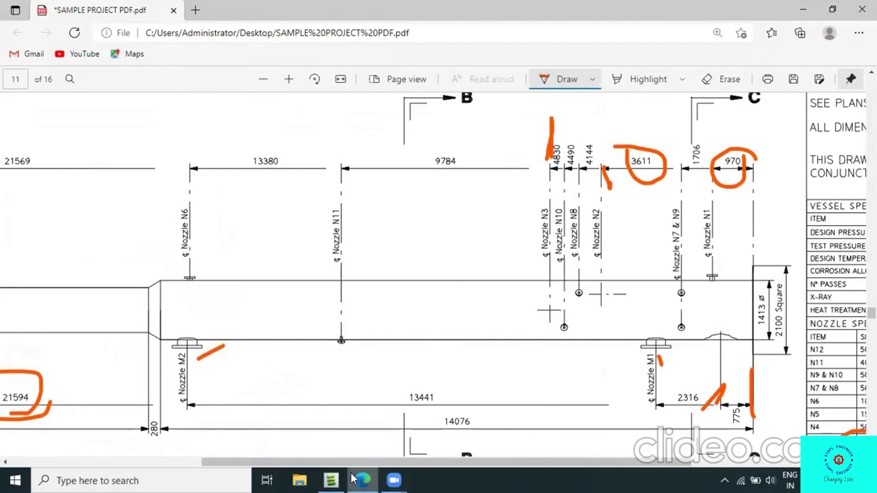
left_click(330, 480)
type("3611mm")
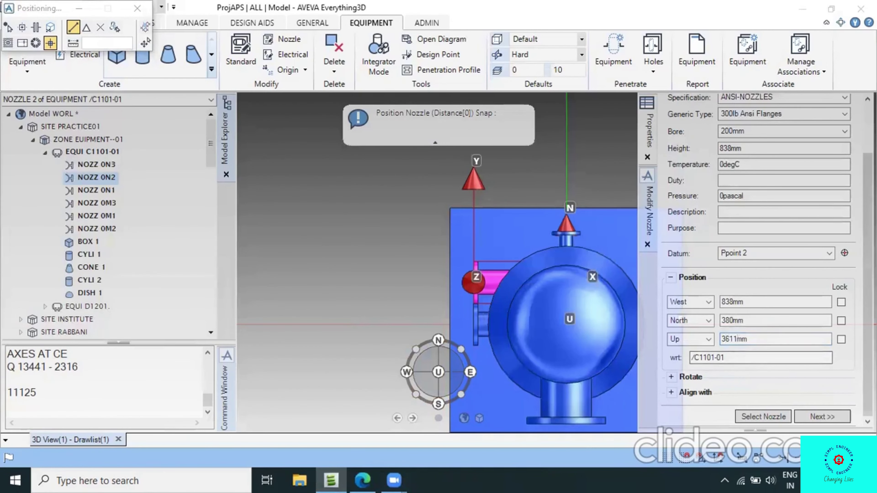
left_click(823, 416)
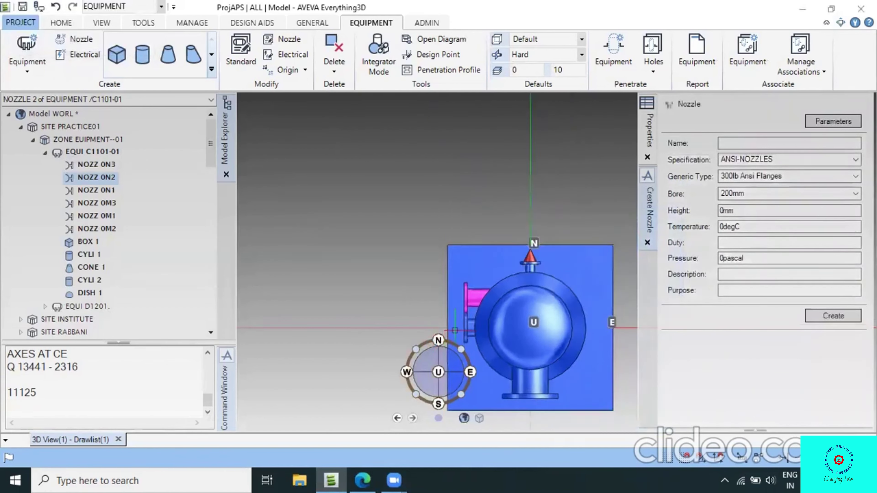
Scroll the sample PDF to the top dimension line near Nozzle N6.
left_click(371, 476)
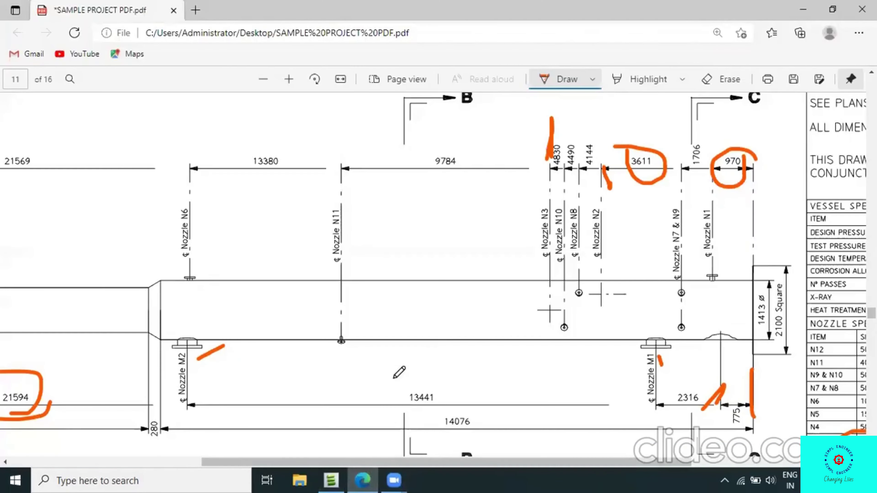
scroll(506, 239, "down", 6)
scroll(506, 239, "down", 4)
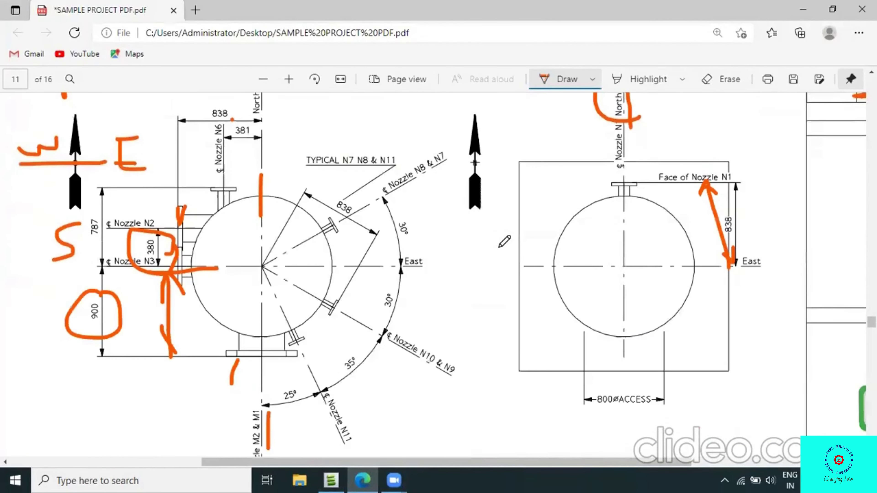
scroll(508, 239, "up", 6)
scroll(511, 242, "up", 3)
scroll(540, 261, "up", 2)
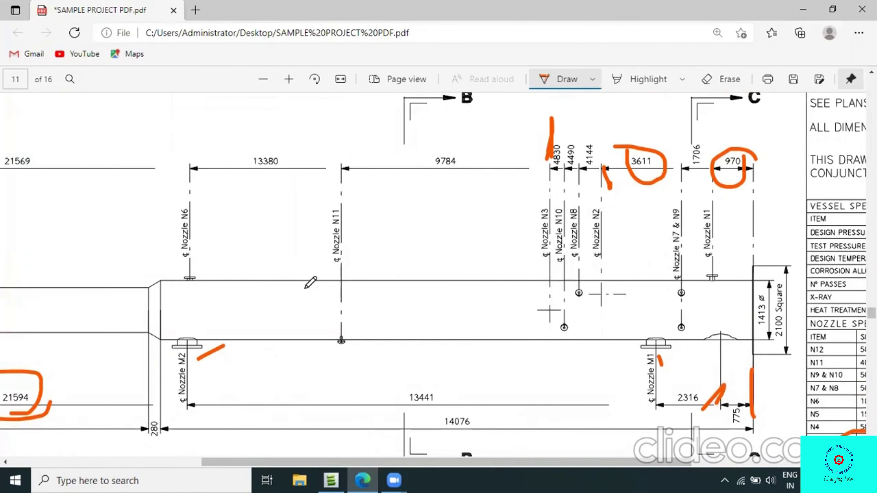
scroll(311, 282, "down", 2, "ctrl")
scroll(354, 296, "down", 1, "ctrl")
scroll(354, 296, "down", 5)
scroll(368, 313, "down", 3)
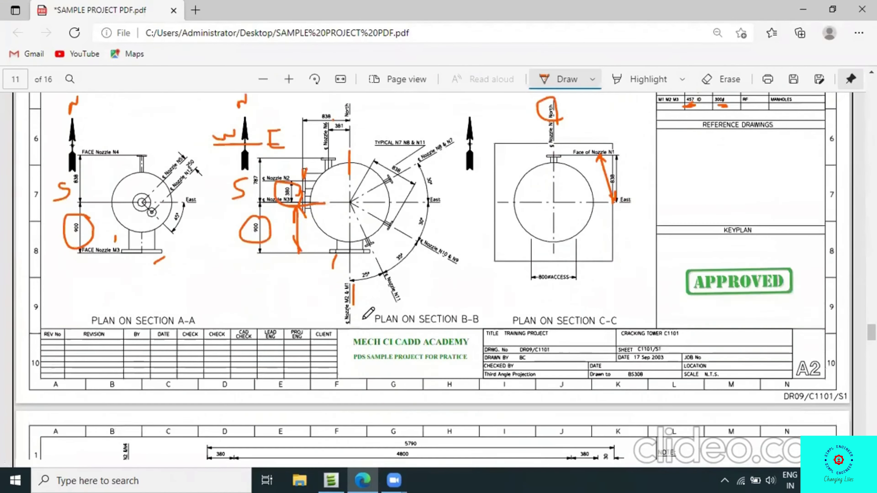
scroll(155, 224, "up", 1, "ctrl")
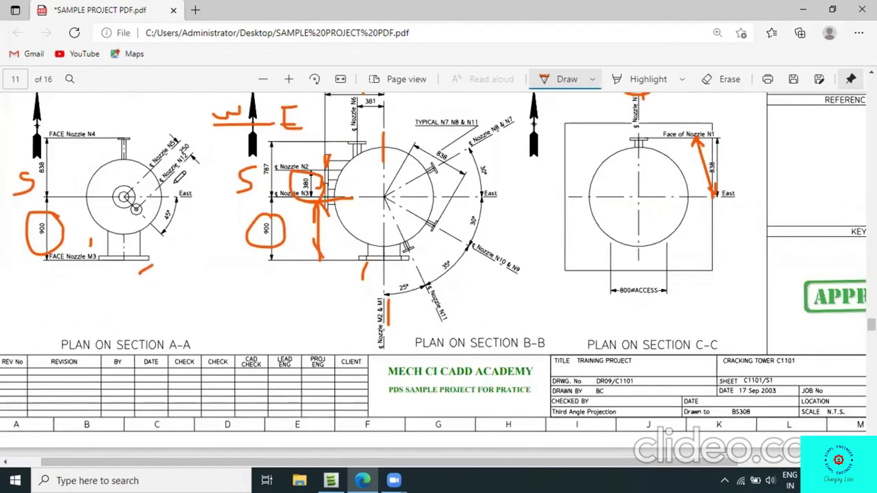
scroll(183, 183, "up", 2)
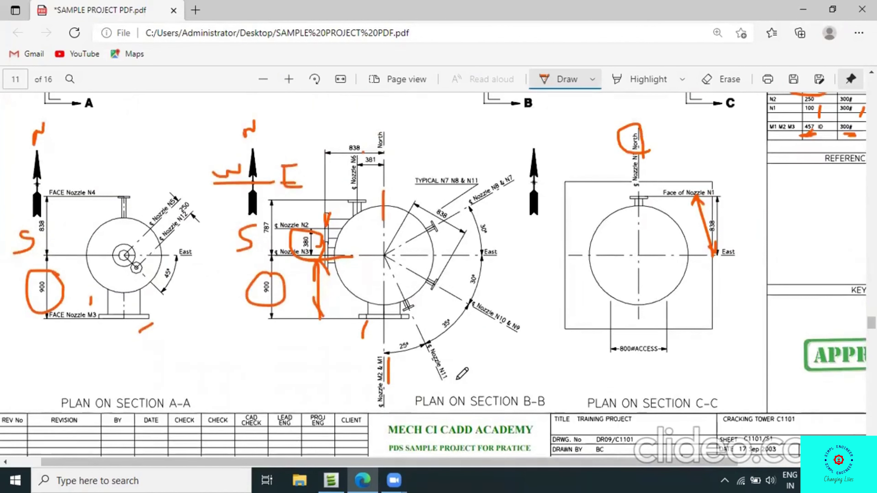
scroll(497, 205, "up", 2)
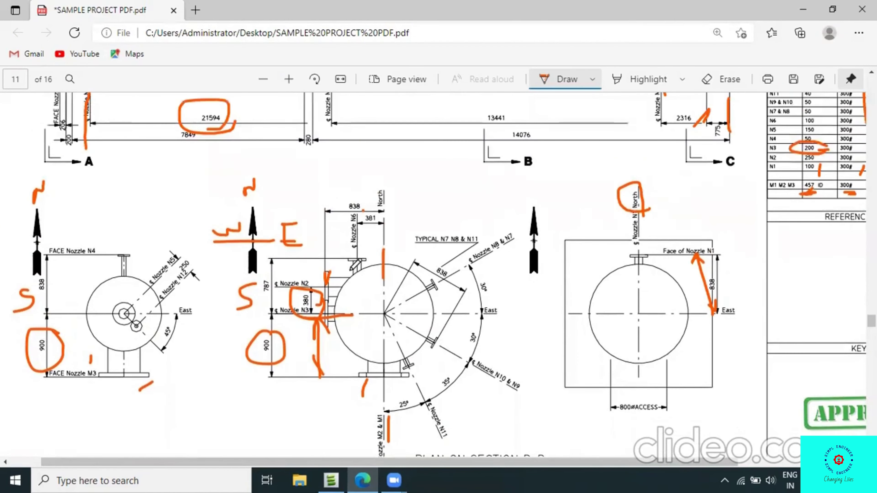
Mark Nozzle N6's dimension line and circle the 13380 dimension in orange.
scroll(368, 285, "down", 2)
scroll(371, 282, "up", 1)
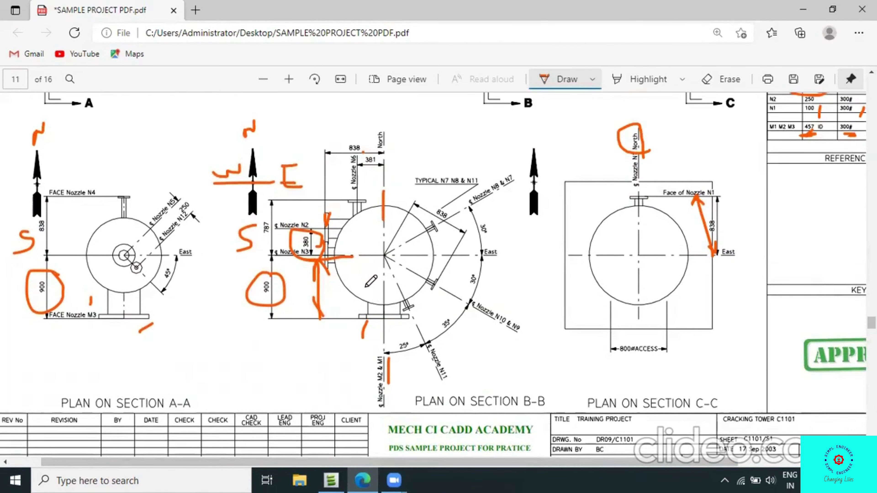
scroll(366, 287, "up", 3)
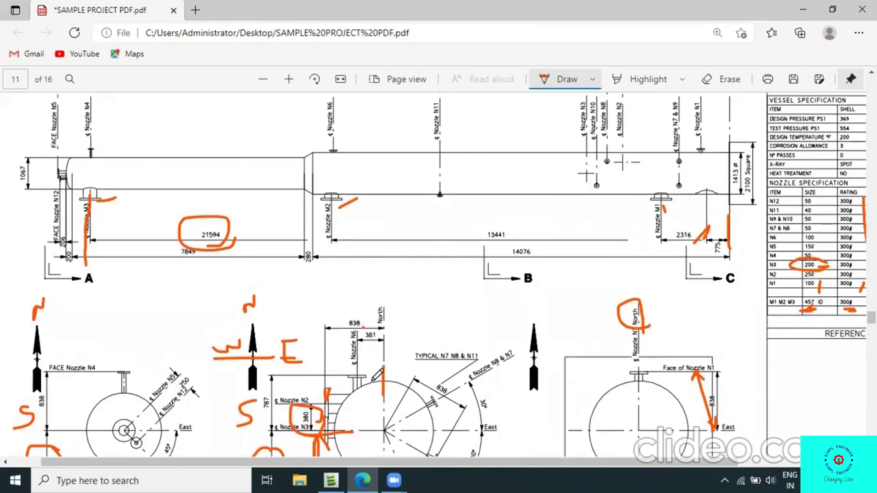
scroll(375, 351, "up", 3)
scroll(375, 343, "down", 2)
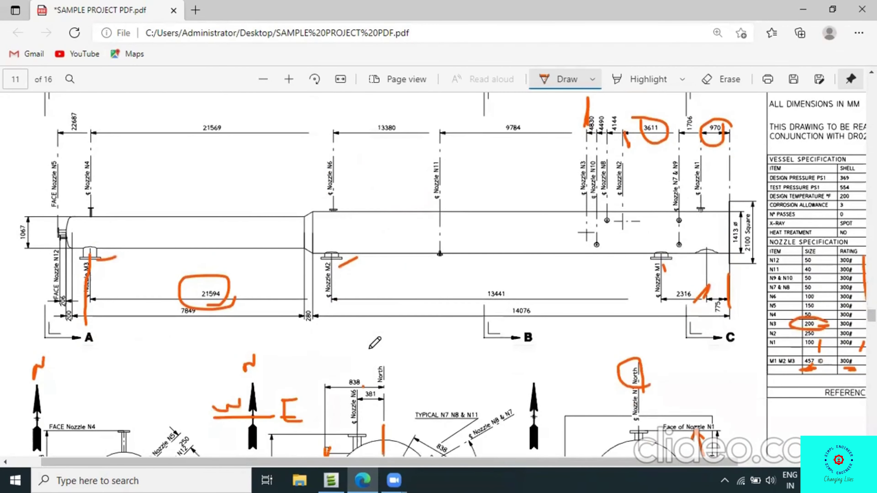
scroll(375, 343, "down", 1)
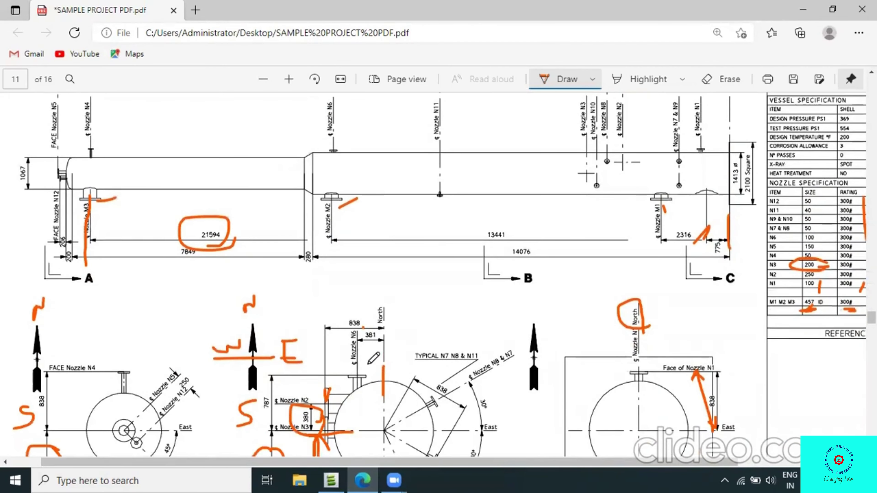
scroll(373, 358, "up", 2, "ctrl")
scroll(387, 316, "up", 2, "ctrl")
scroll(375, 323, "up", 5)
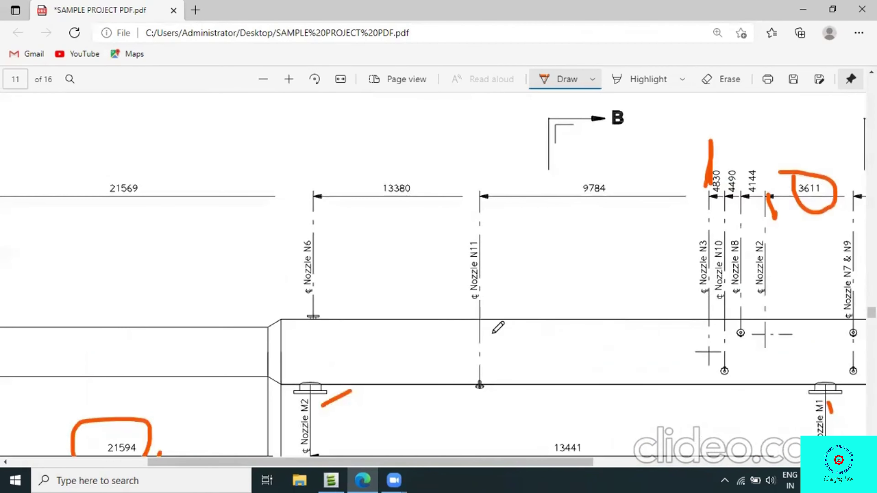
left_click_drag(313, 167, 312, 220)
mouse_move(433, 175)
left_mouse_down()
mouse_move(423, 202)
mouse_move(417, 195)
left_mouse_up()
Name the new nozzle 0N6 and give it a 100 mm bore from N6's table row.
left_click(331, 480)
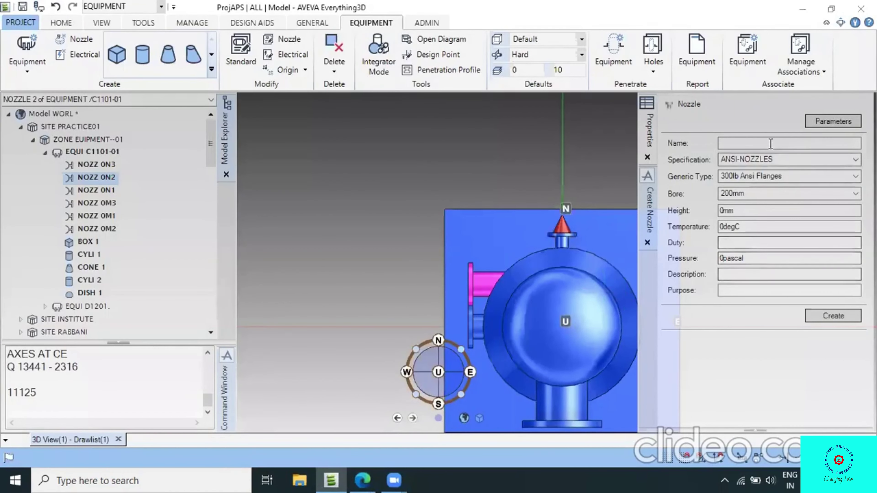
type("N")
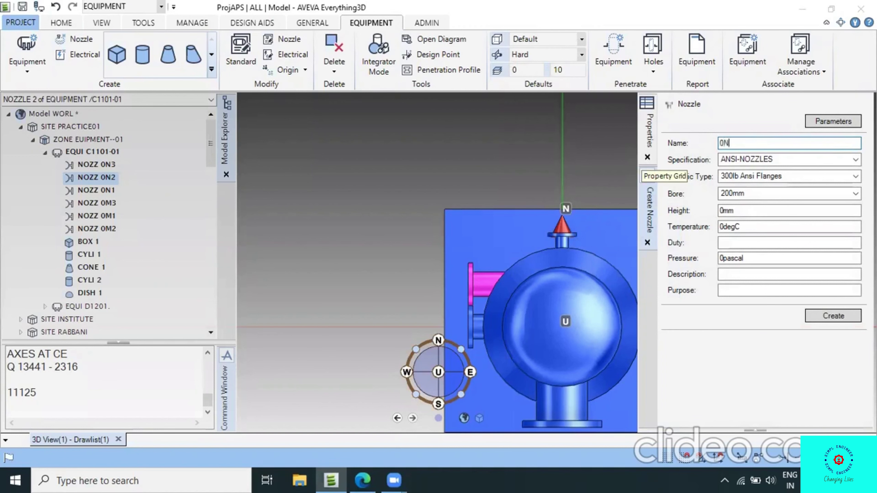
type("6")
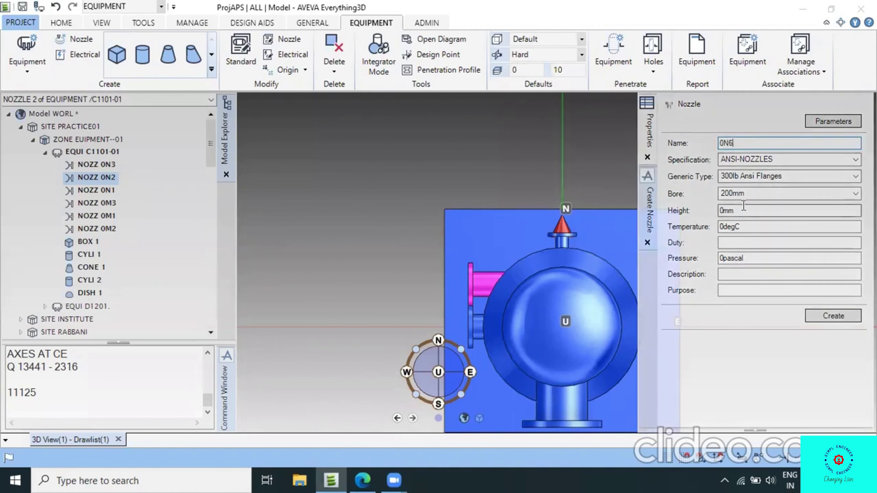
left_click(359, 481)
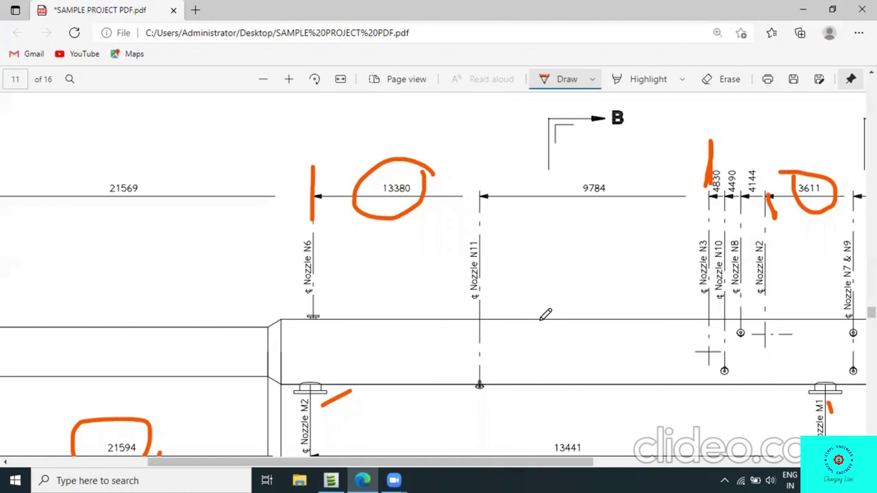
scroll(545, 314, "down", 3, "ctrl")
scroll(675, 408, "up", 4, "ctrl")
scroll(683, 330, "up", 1, "ctrl")
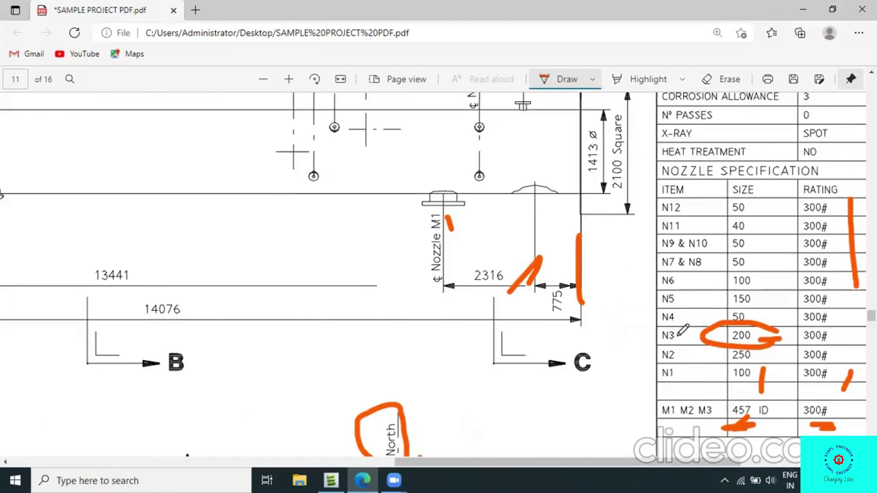
left_click(331, 481)
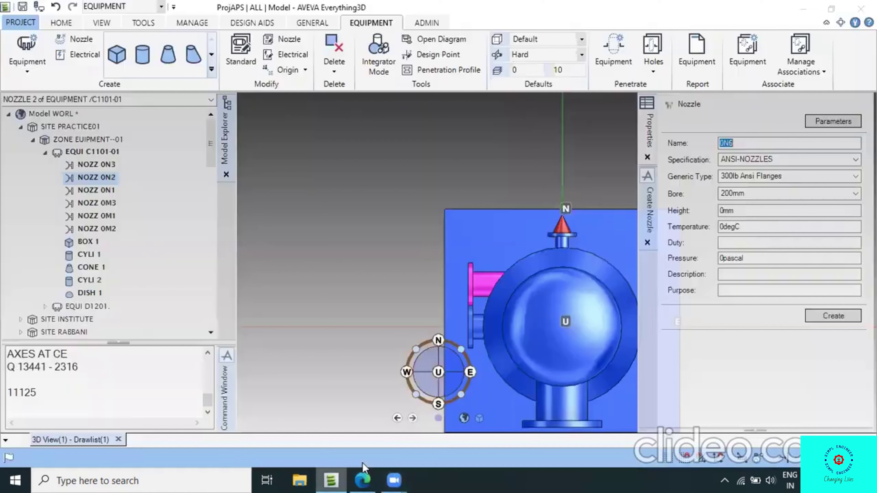
left_click(771, 199)
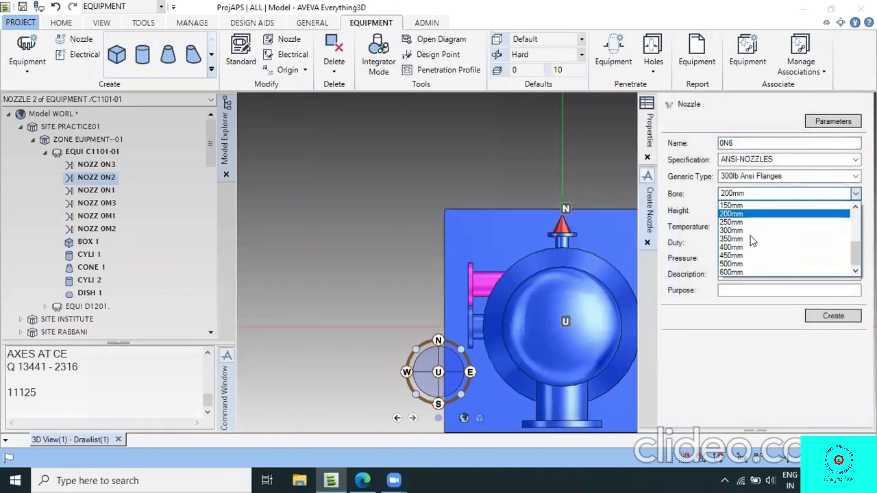
scroll(746, 224, "up", 1)
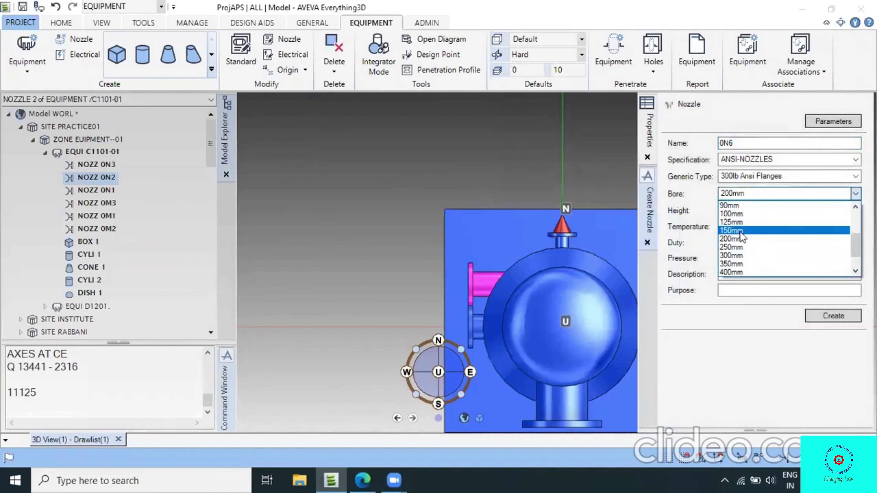
left_click(743, 218)
key("Tab")
Scroll to the plan view and trace nozzle N6's position lines in orange.
left_click(362, 480)
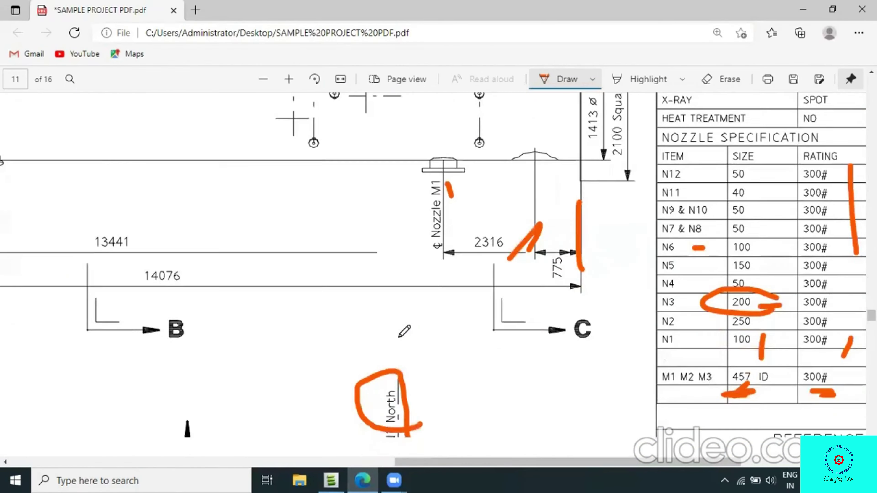
scroll(430, 462, "left", 5)
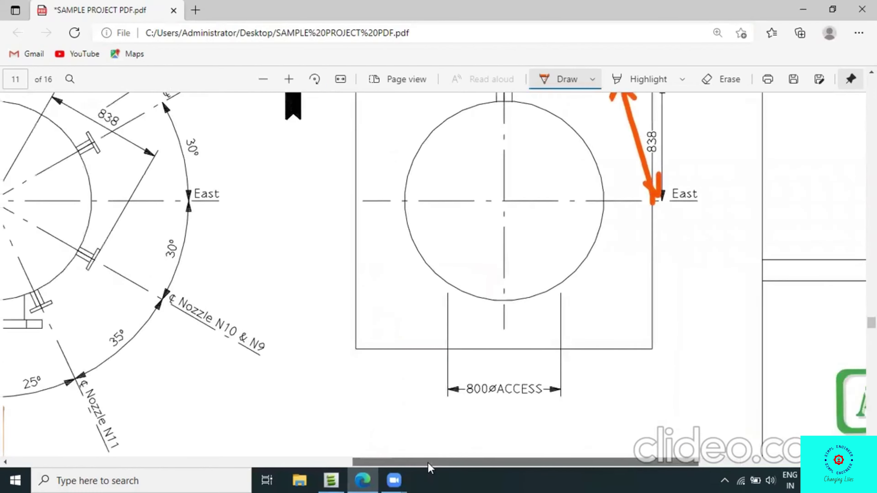
scroll(430, 462, "left", 5)
scroll(430, 463, "up", 5)
scroll(355, 362, "up", 5)
scroll(355, 362, "down", 3)
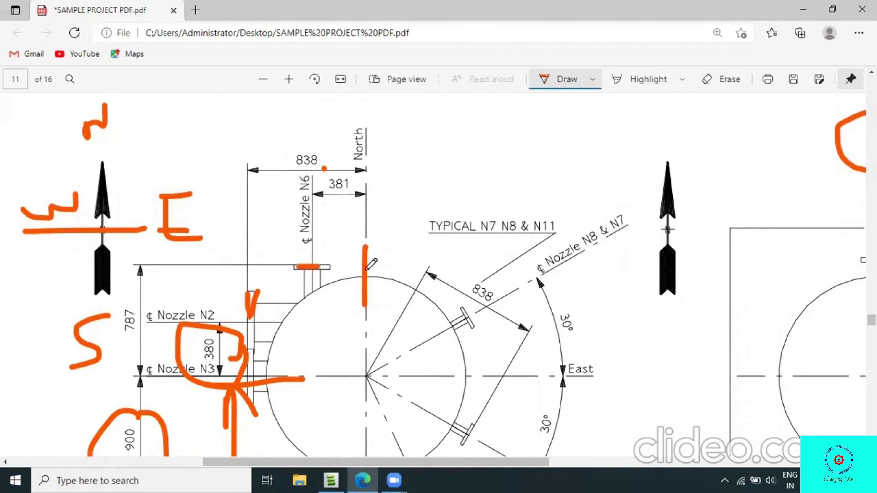
left_click_drag(298, 266, 387, 274)
left_click_drag(344, 380, 339, 273)
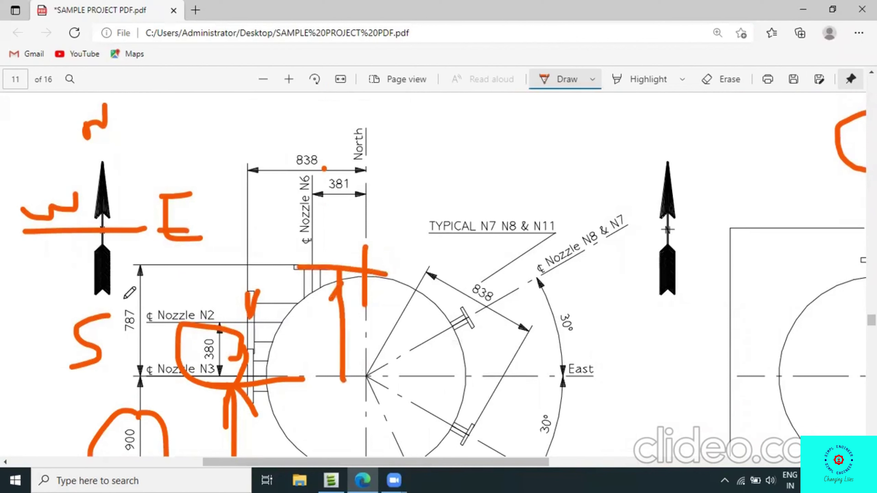
Circle N6's 787 dimension, erasing and redrawing the loop, then return to AVEVA.
left_click_drag(124, 297, 140, 296)
left_click(728, 79)
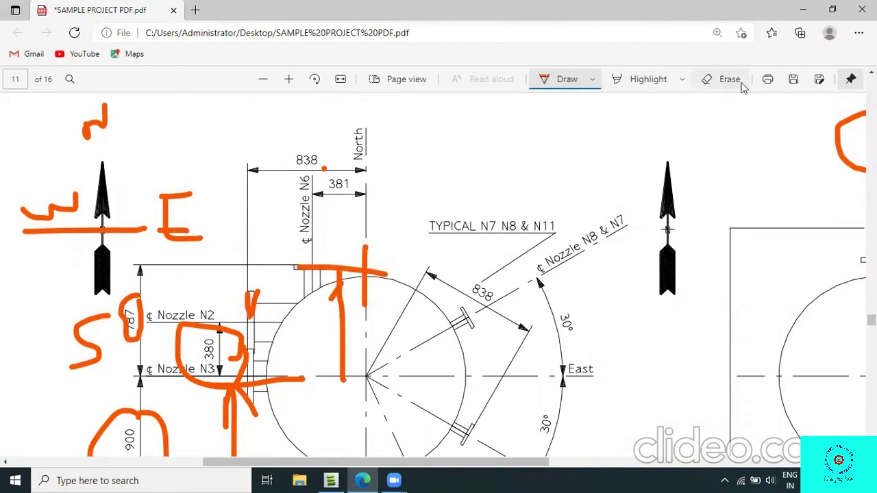
left_click_drag(136, 337, 107, 342)
left_click(566, 79)
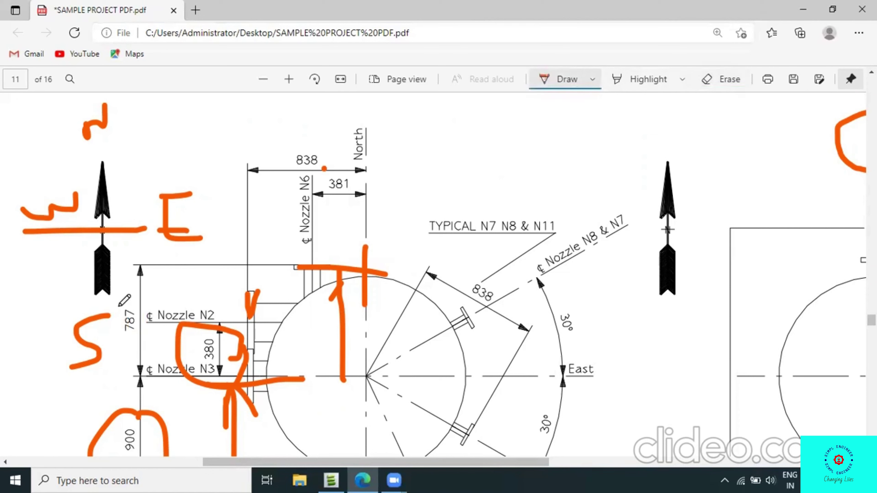
left_click_drag(122, 295, 139, 296)
left_click(331, 481)
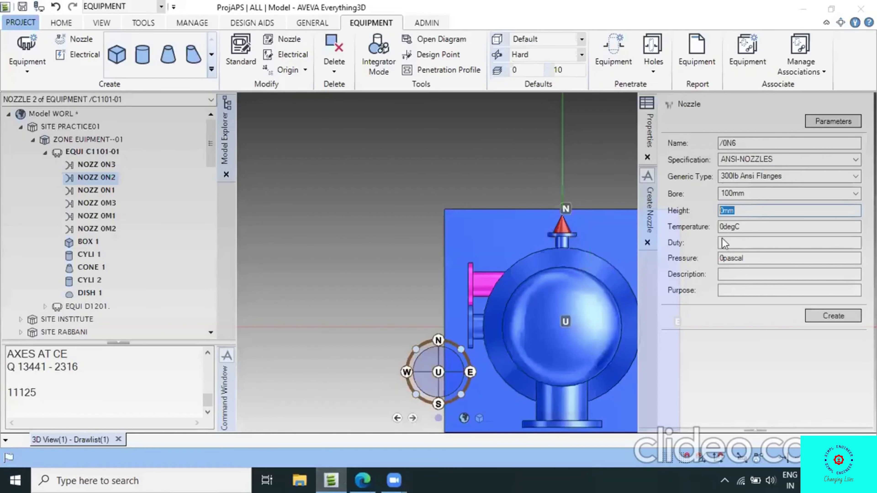
Set the nozzle height to 787 mm and create nozzle 0N6.
left_click(748, 211)
type("787")
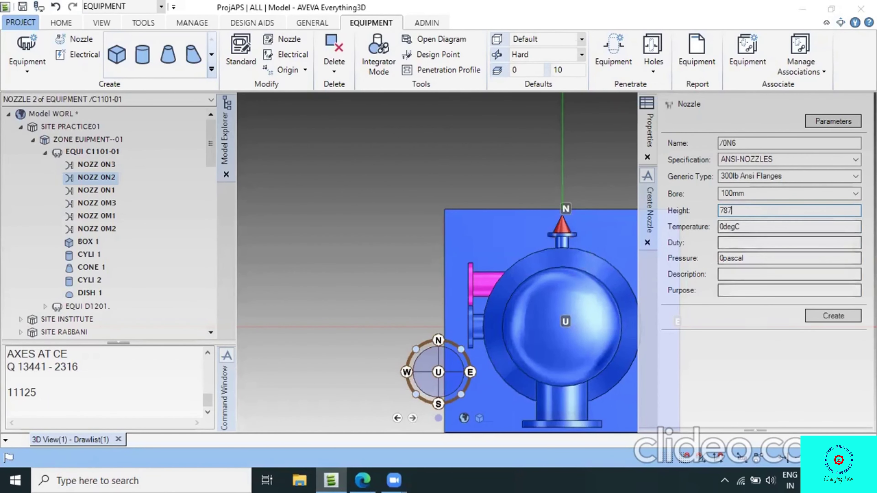
left_click(833, 316)
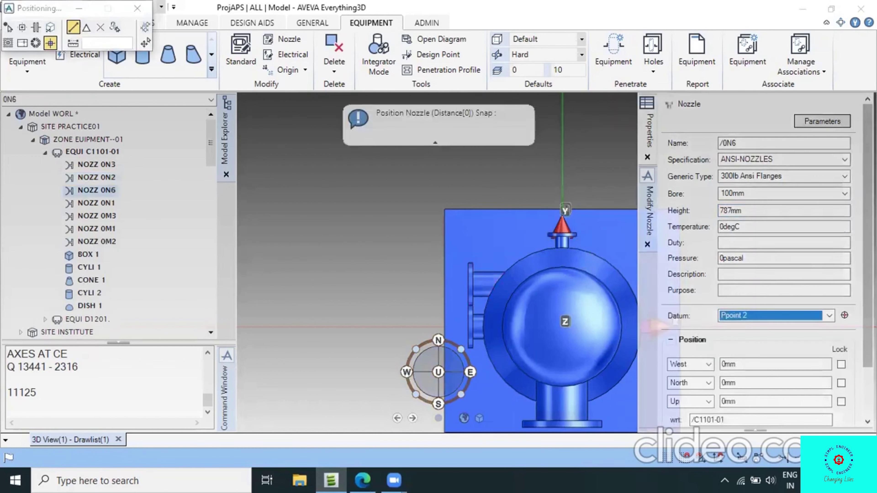
scroll(725, 311, "down", 3)
Align nozzle 0N6 to face north and offset it 787 mm north.
left_click(672, 392)
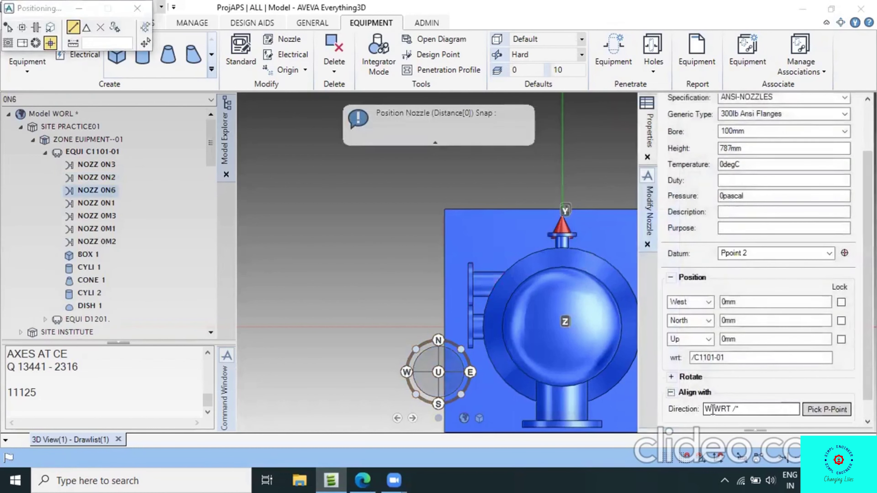
left_click(704, 409)
type("N")
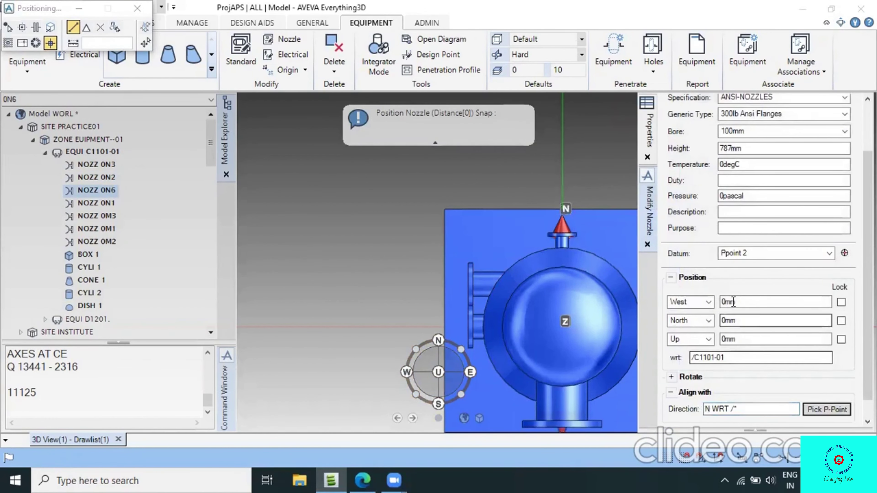
left_click(721, 321)
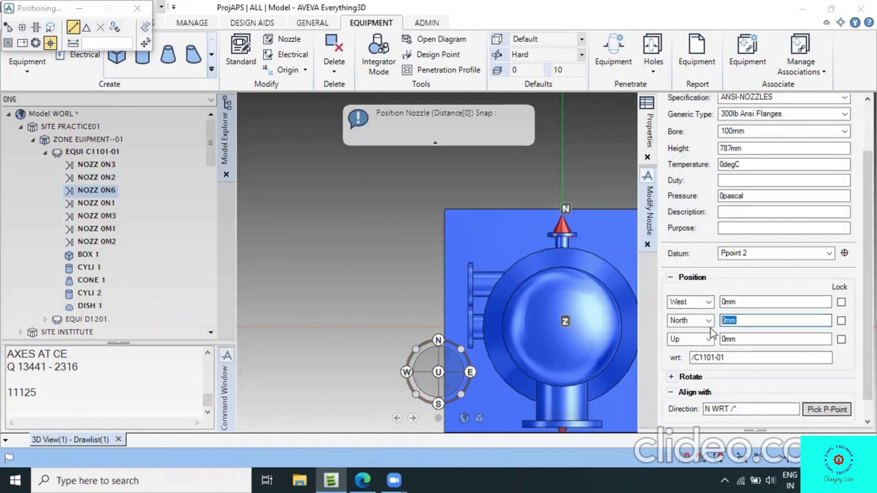
type("787")
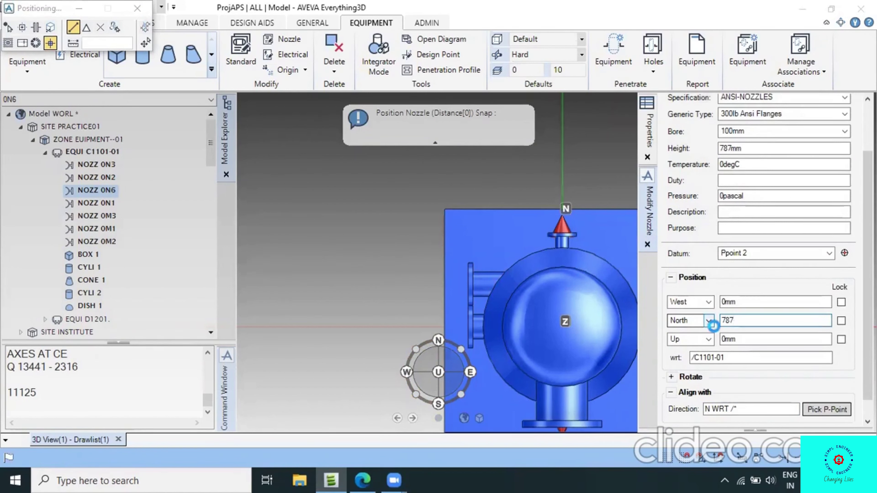
left_click(739, 305)
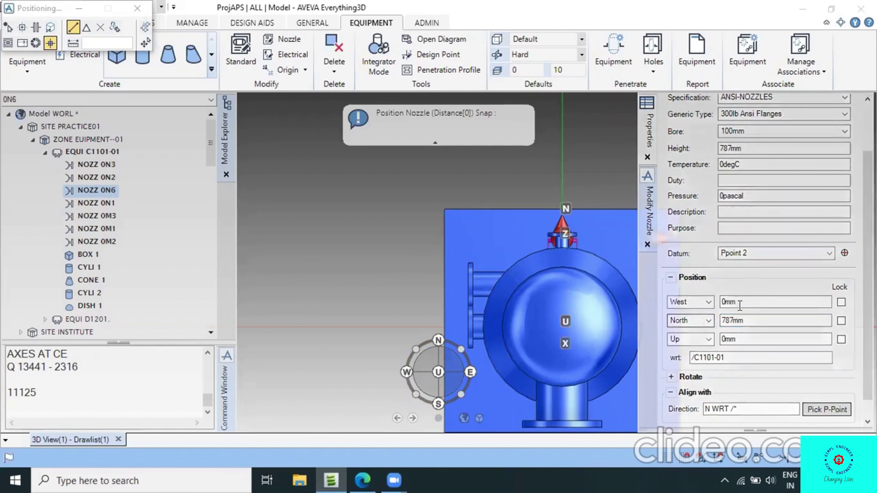
Offset nozzle 0N6 381 mm west, as checked in the PDF.
left_click(362, 480)
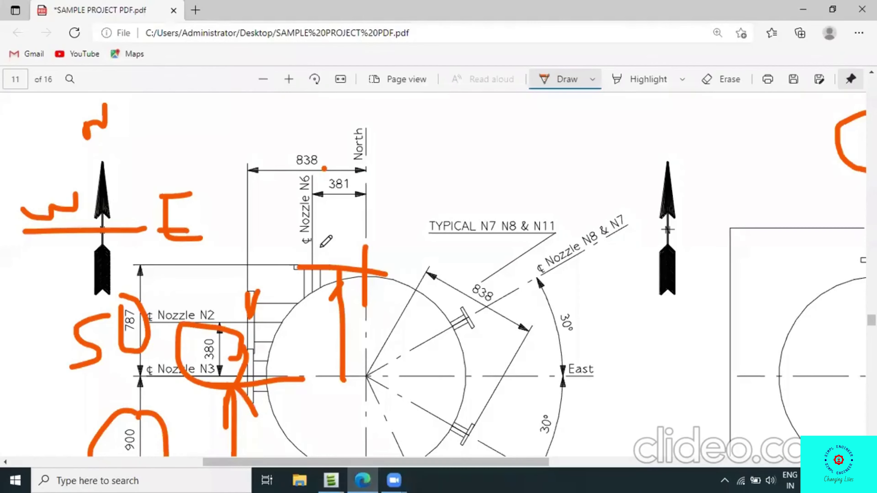
left_click(331, 479)
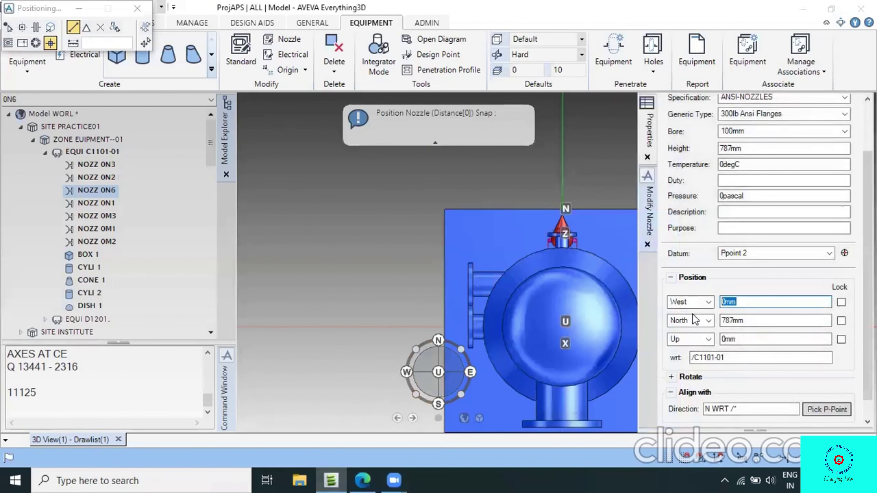
type("381")
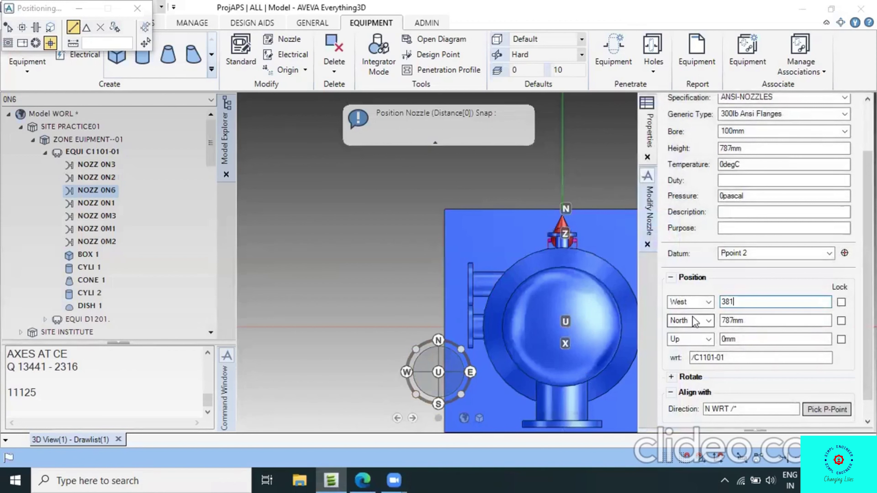
key("Return")
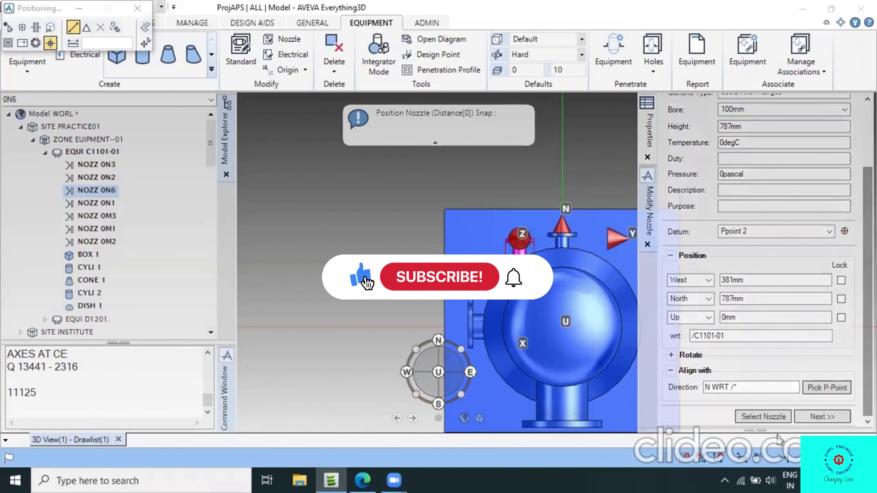
key("Escape")
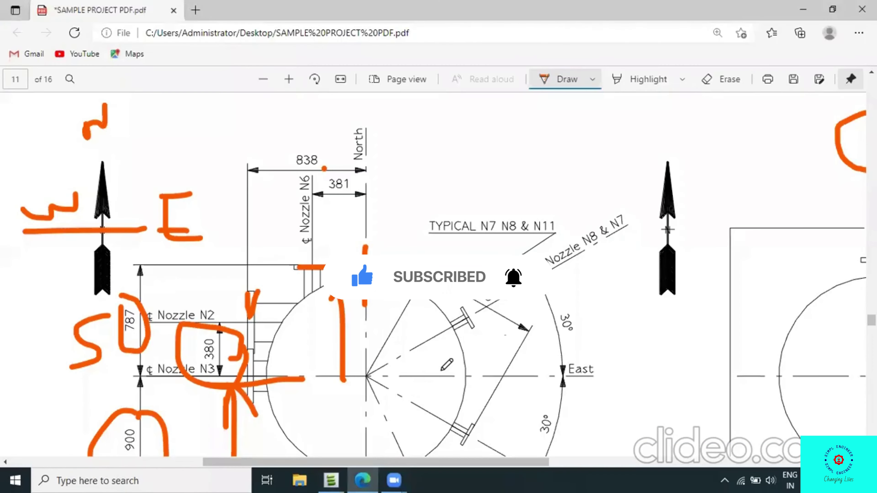
Scroll the PDF to the dimension row showing nozzle N8's position.
scroll(446, 365, "down", 5)
scroll(513, 278, "up", 3)
scroll(591, 224, "up", 2)
scroll(545, 252, "down", 3)
scroll(545, 251, "down", 2)
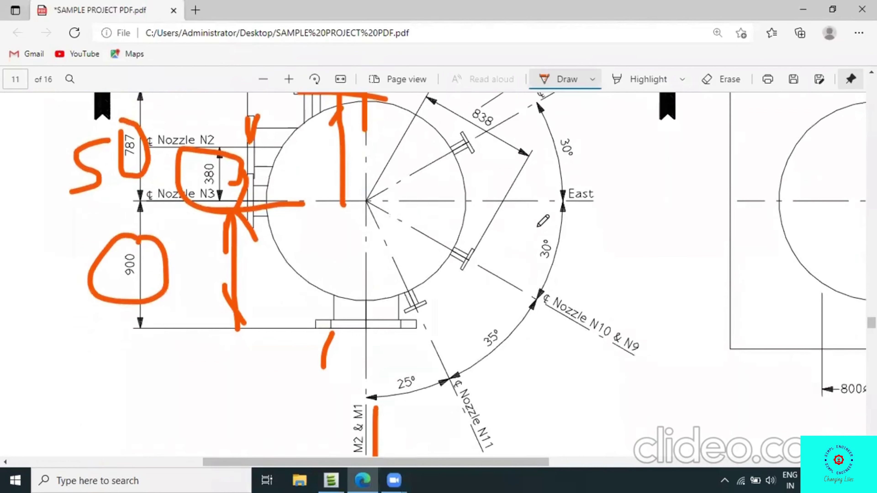
scroll(452, 317, "up", 3)
left_click_drag(463, 319, 523, 314)
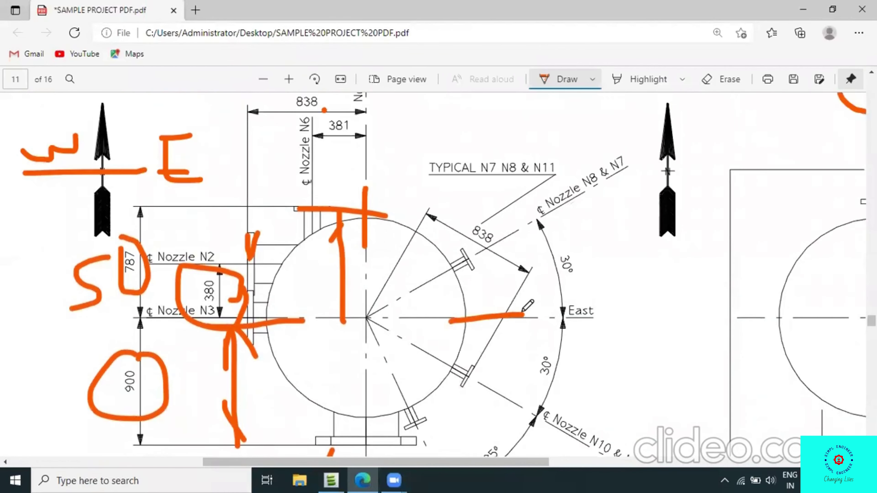
scroll(552, 346, "up", 2)
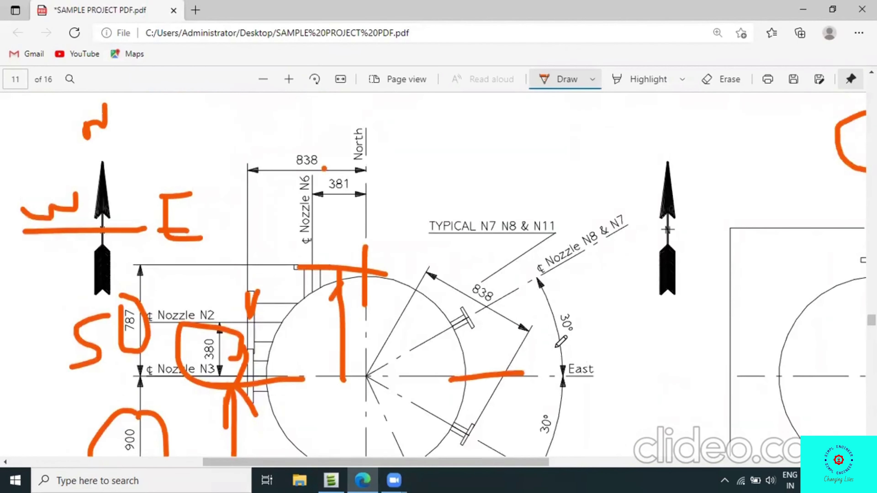
Check N8's 50 mm size in the Nozzle Specification table, then return to the model.
scroll(601, 275, "up", 10)
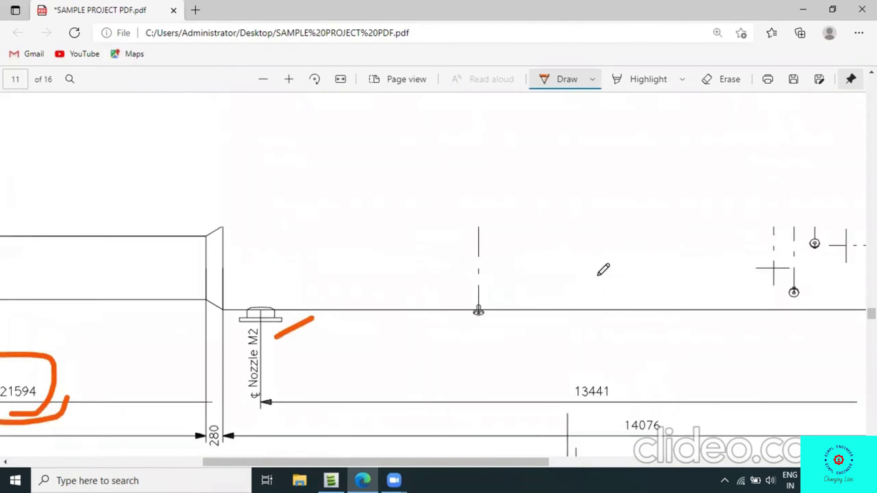
scroll(495, 273, "up", 3)
scroll(510, 274, "down", 1, "ctrl")
scroll(747, 309, "up", 2)
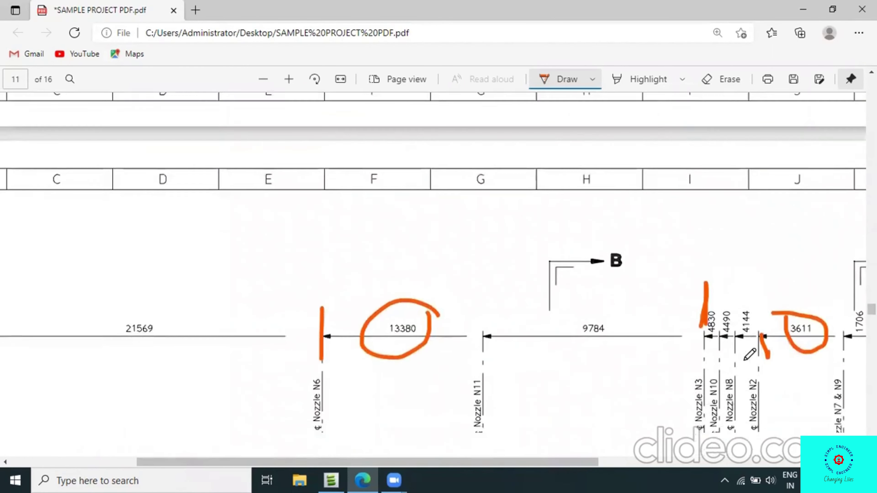
scroll(747, 309, "down", 2)
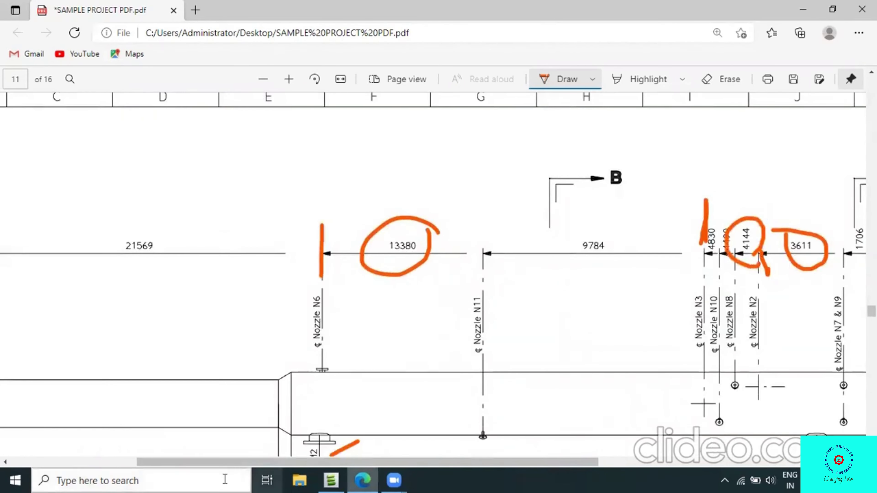
scroll(445, 390, "down", 5)
scroll(457, 385, "down", 3, "ctrl")
scroll(720, 351, "up", 2, "ctrl")
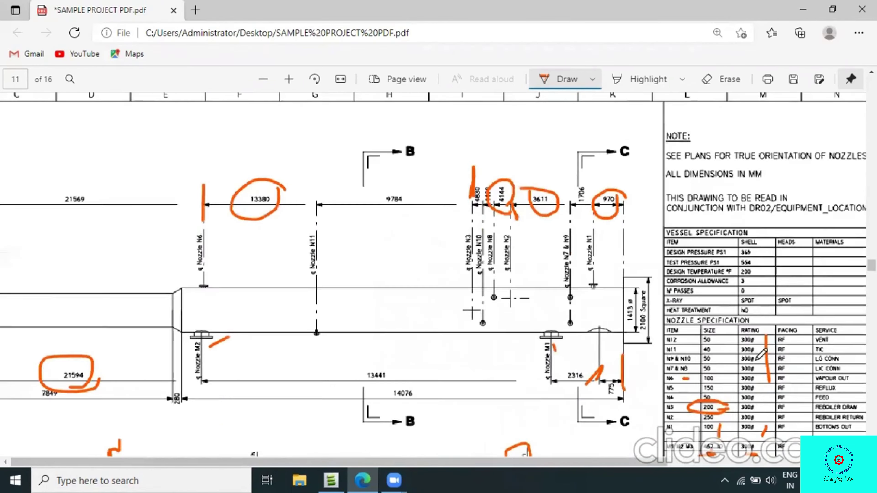
scroll(720, 351, "up", 1, "ctrl")
scroll(719, 351, "up", 1, "ctrl")
scroll(720, 351, "down", 2)
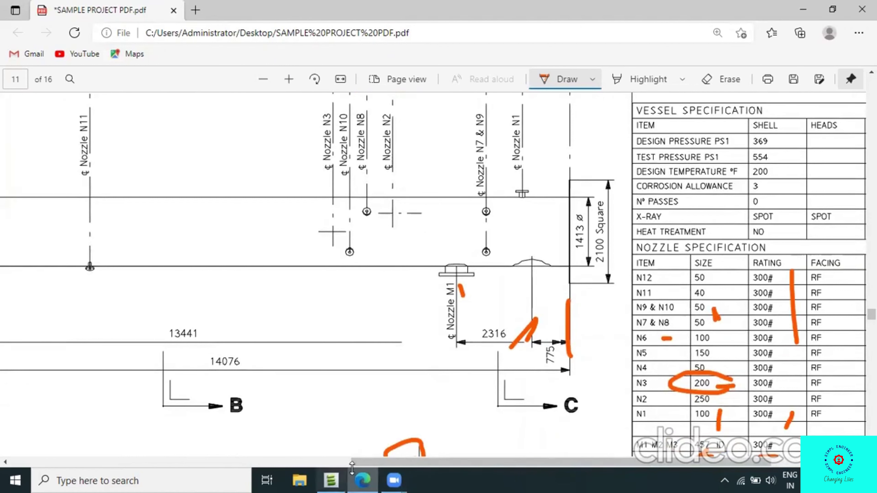
mouse_move(331, 480)
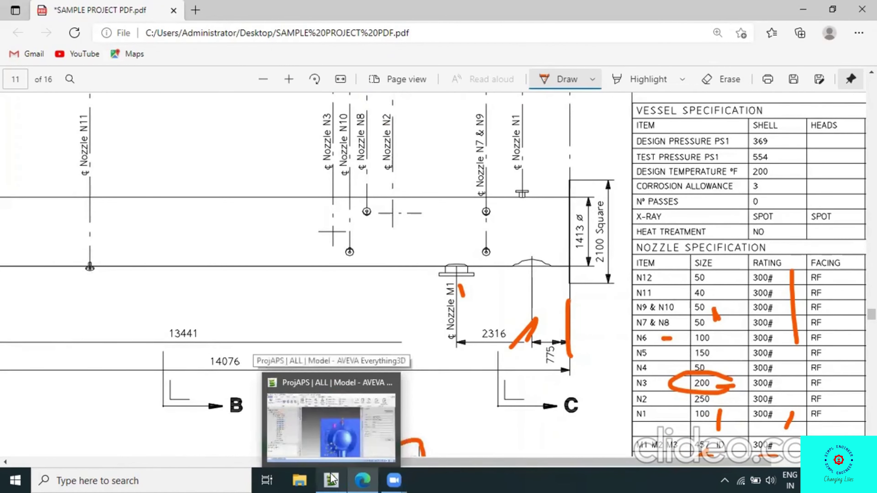
scroll(405, 250, "up", 3)
scroll(382, 313, "up", 2)
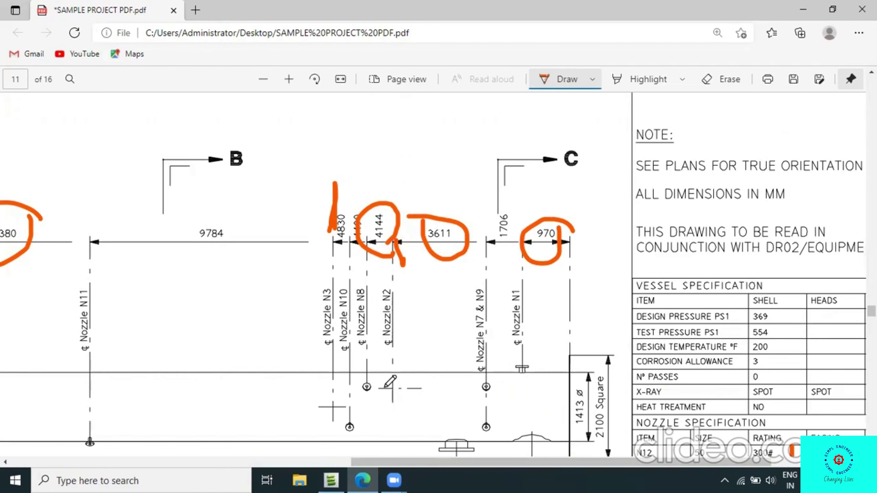
left_click(340, 477)
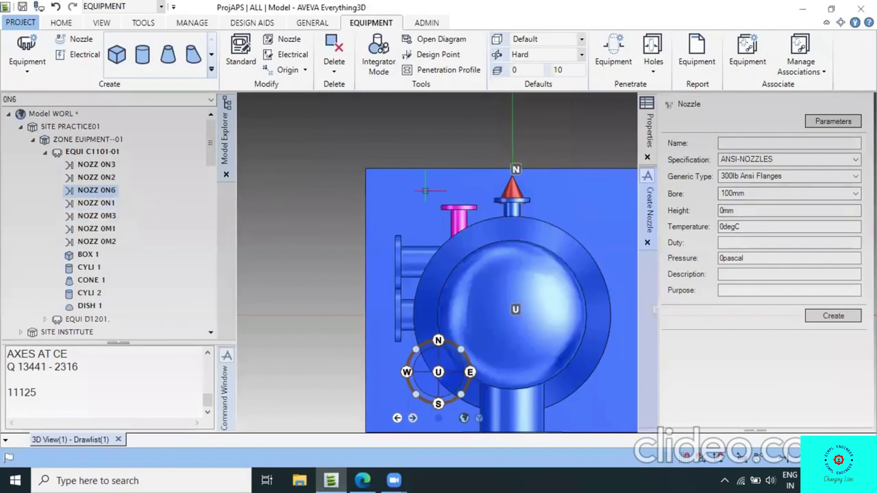
Under equipment C1101-01, set up a new nozzle named N8 with a 50mm bore.
left_click(97, 154)
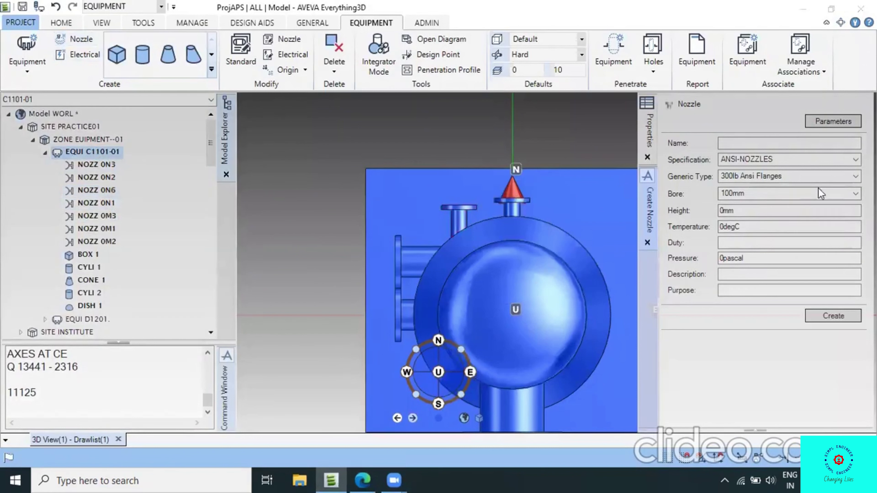
left_click(783, 143)
type("N")
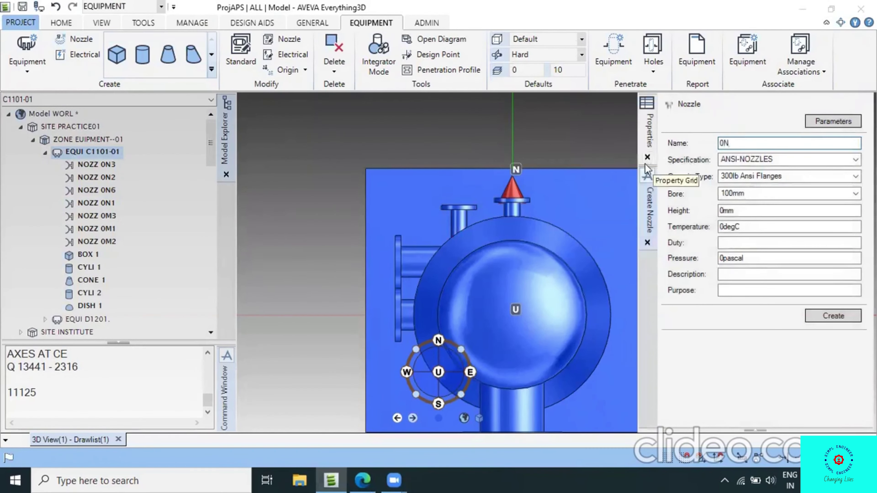
type("8")
key("Tab")
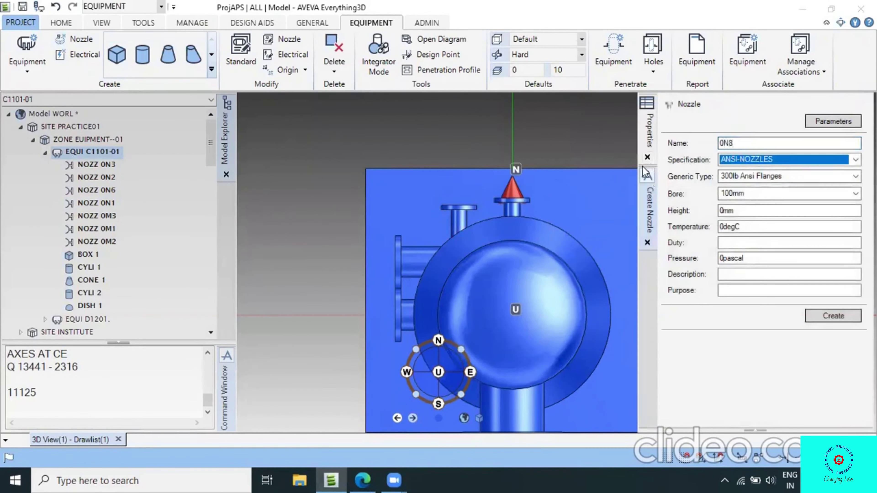
left_click(767, 194)
scroll(745, 234, "up", 2)
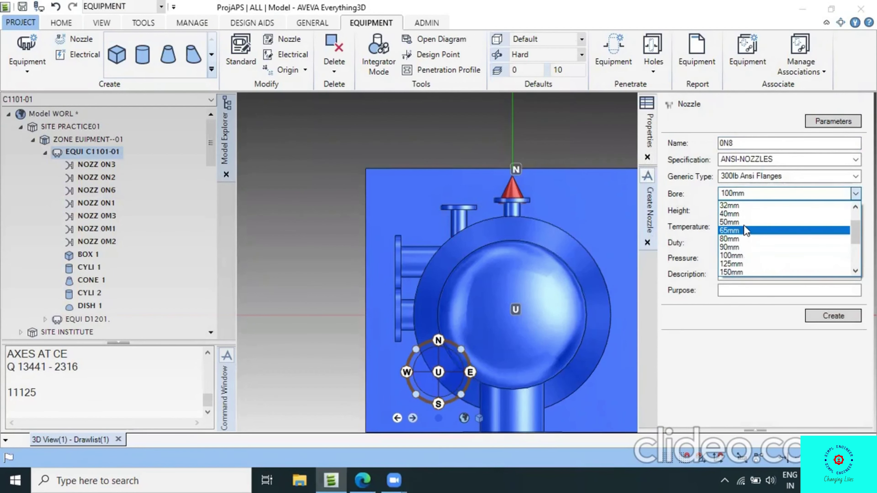
left_click(744, 226)
key("Tab")
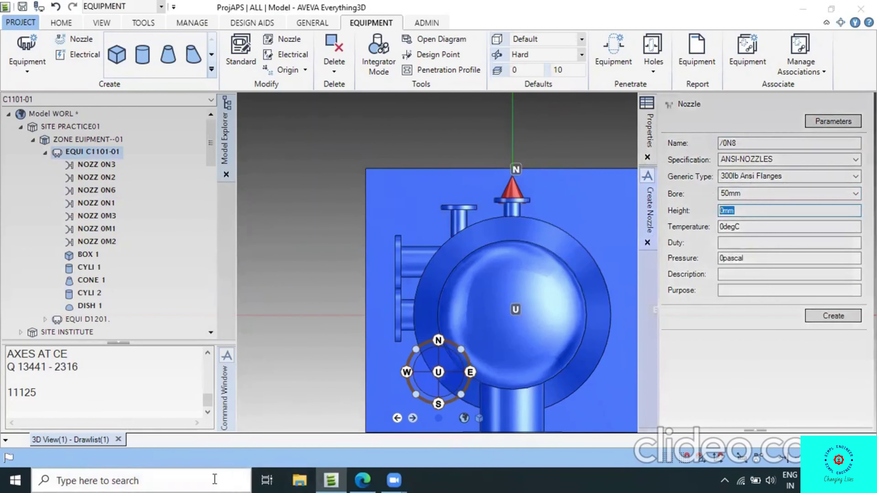
Mark the nozzle direction and the 838 dimension on plan section B-B in the sample PDF.
left_click(362, 480)
scroll(309, 313, "right", 5)
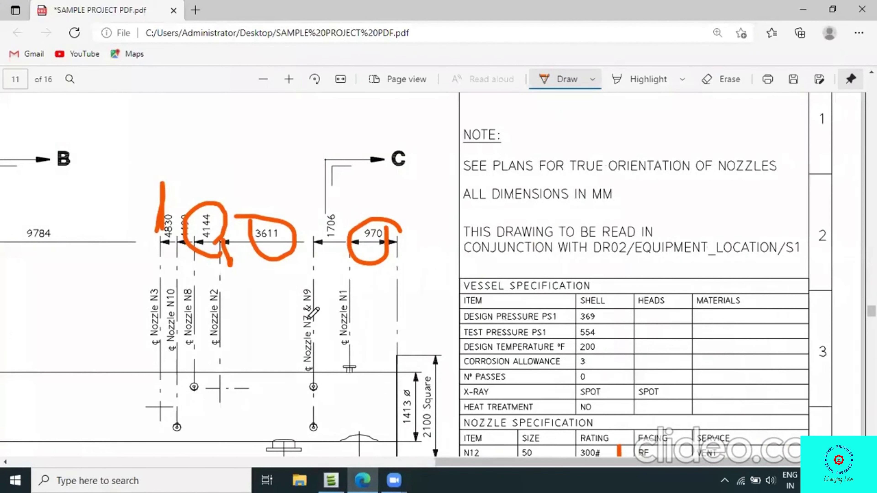
scroll(309, 313, "down", 2, "ctrl")
scroll(309, 314, "down", 5)
left_click_drag(342, 263, 329, 284)
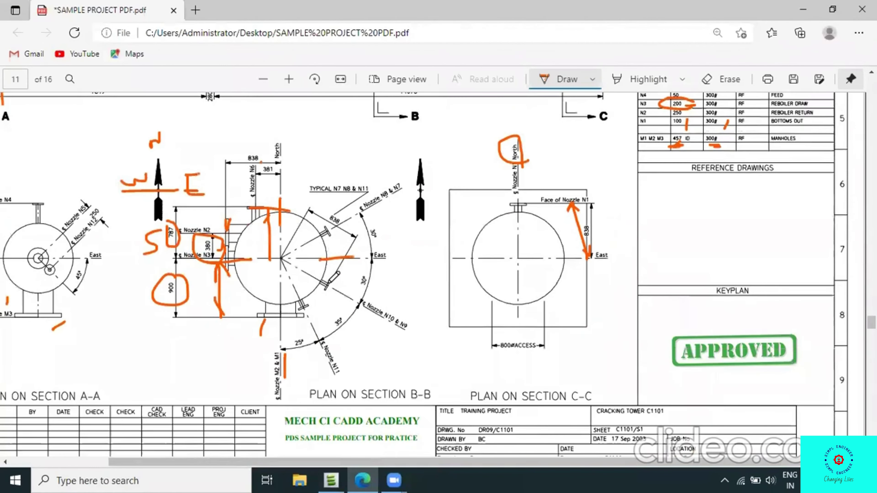
left_click_drag(322, 207, 343, 202)
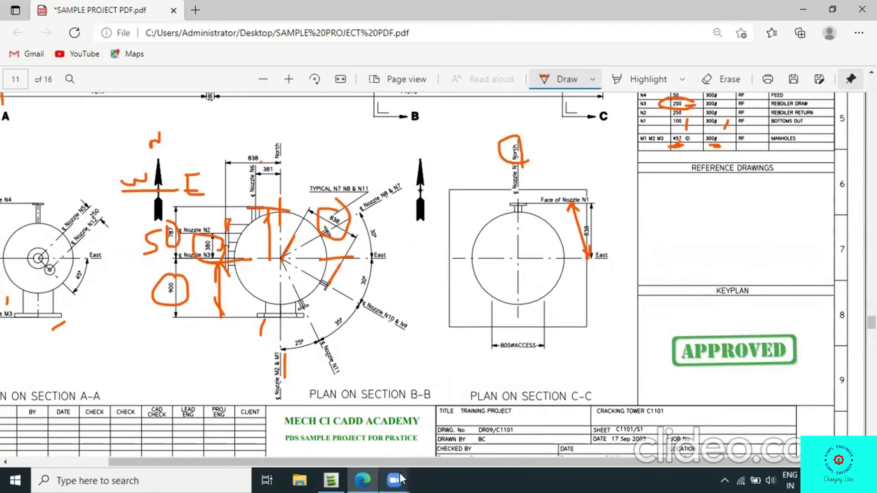
left_click(331, 480)
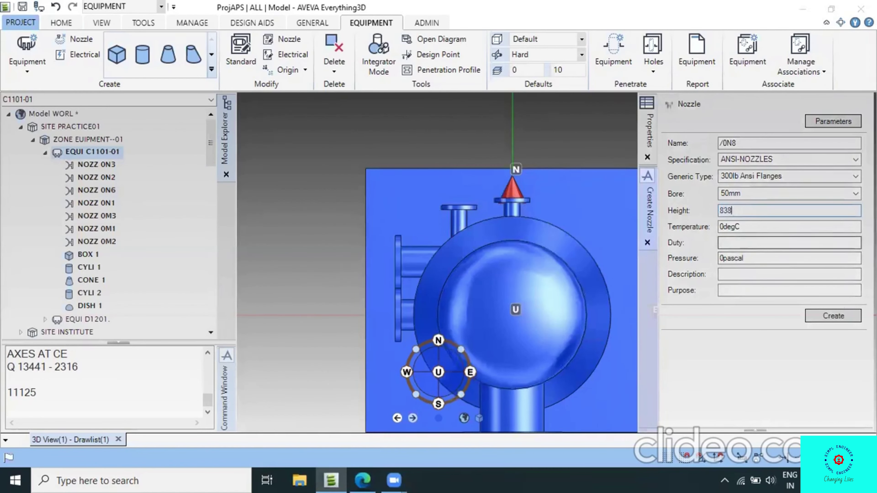
Create the nozzle and align it to face east (E), fixing the invalid direction entry.
left_click(833, 316)
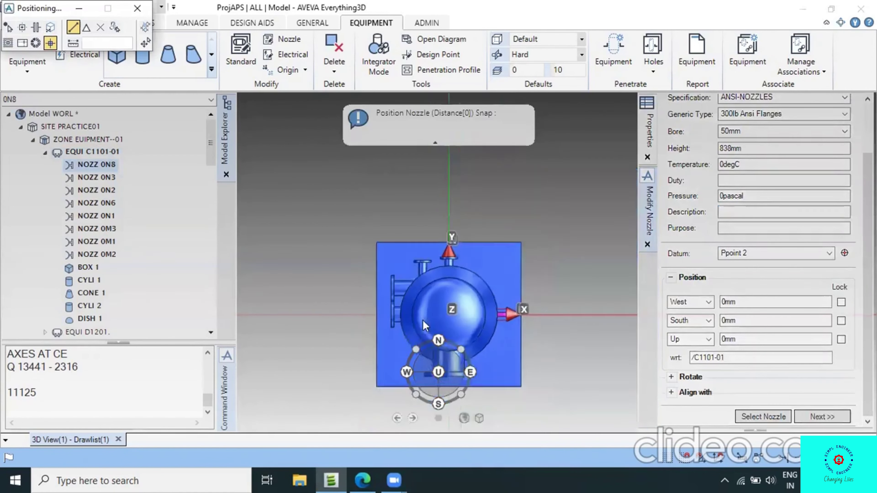
left_click(671, 393)
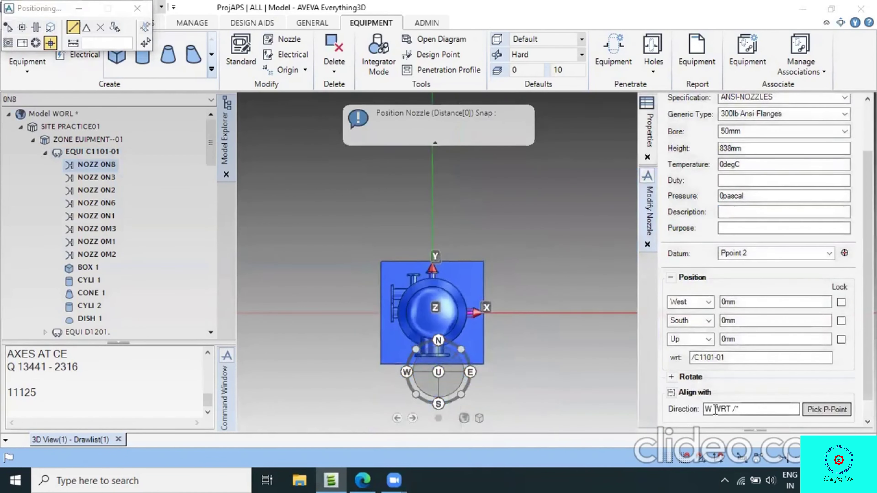
type("E")
key("Return")
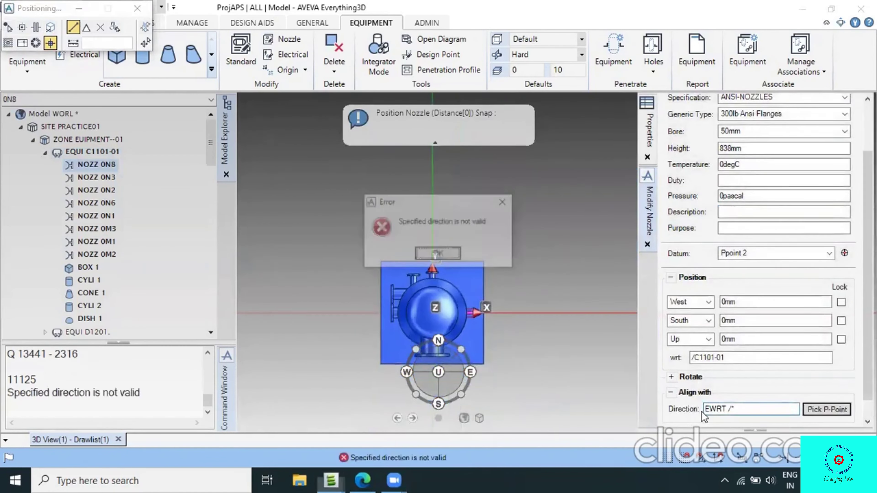
left_click(438, 255)
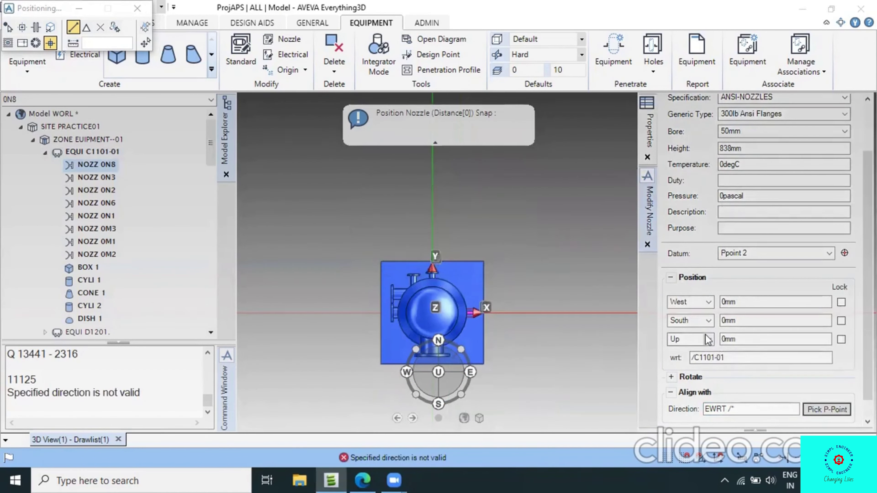
left_click(671, 393)
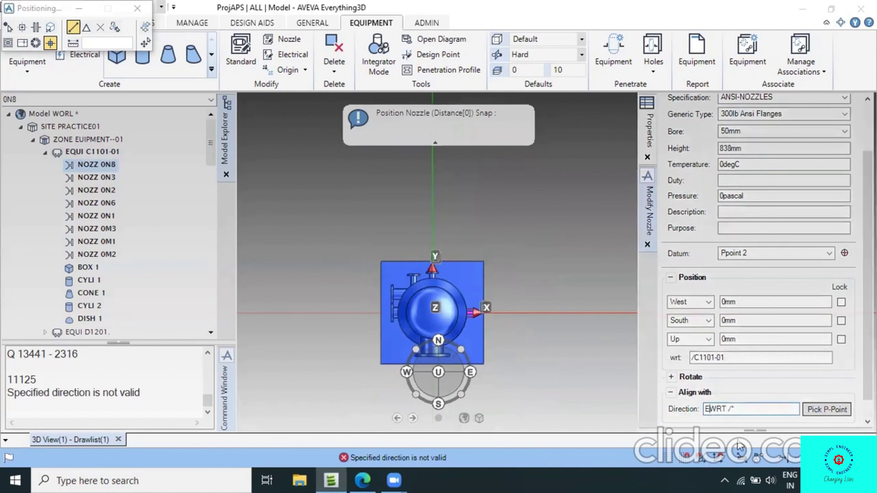
key("Return")
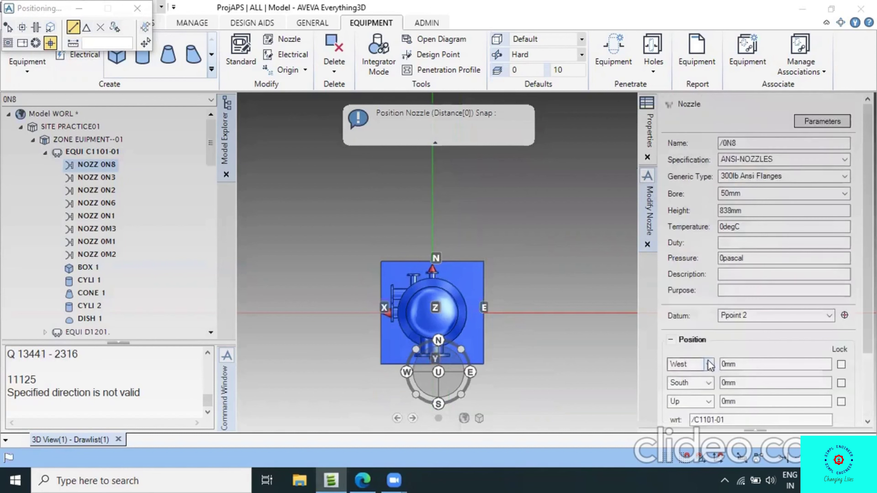
Position nozzle 0N8 838mm East of the equipment origin and finish placing it.
left_click(709, 365)
left_click(687, 380)
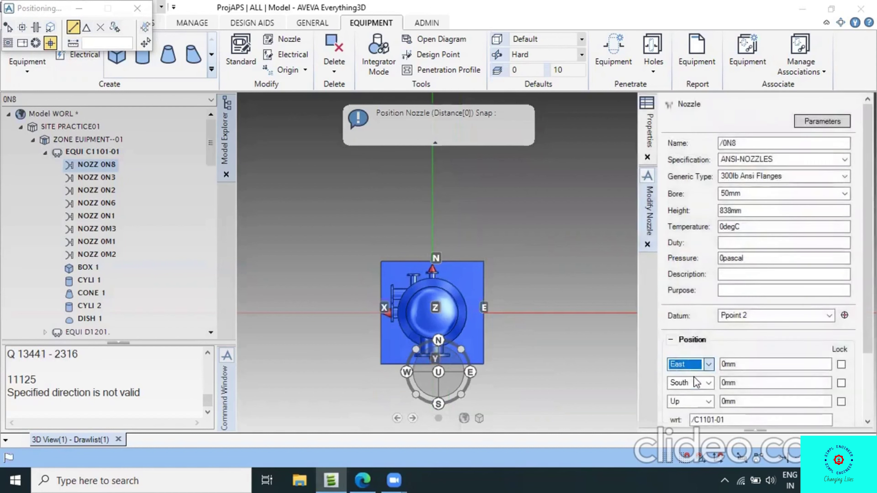
type("838")
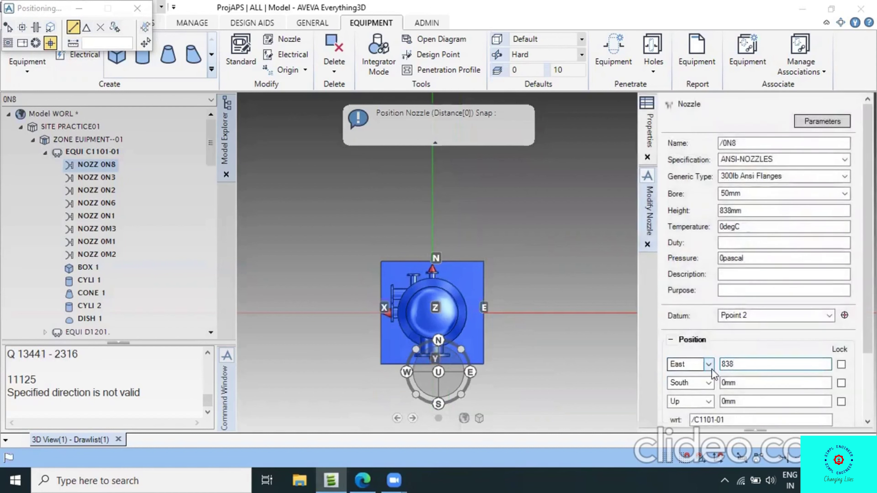
key("Return")
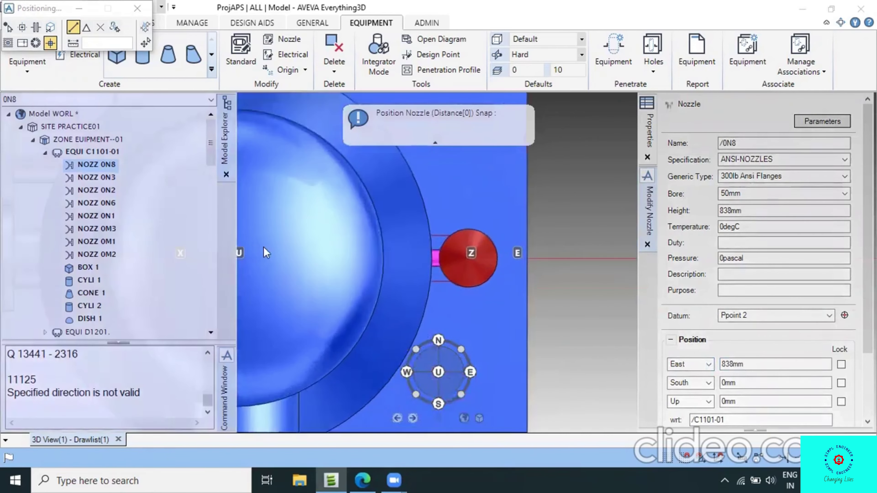
scroll(672, 361, "down", 3)
scroll(671, 361, "down", 2)
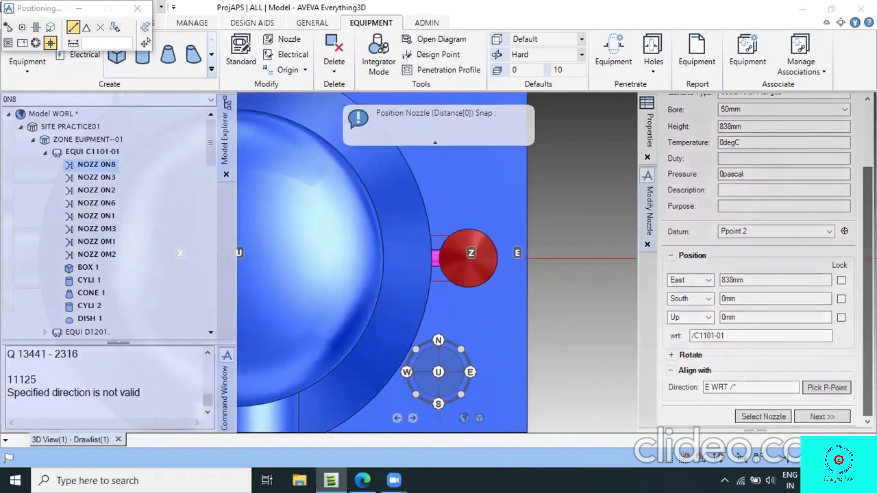
left_click(670, 356)
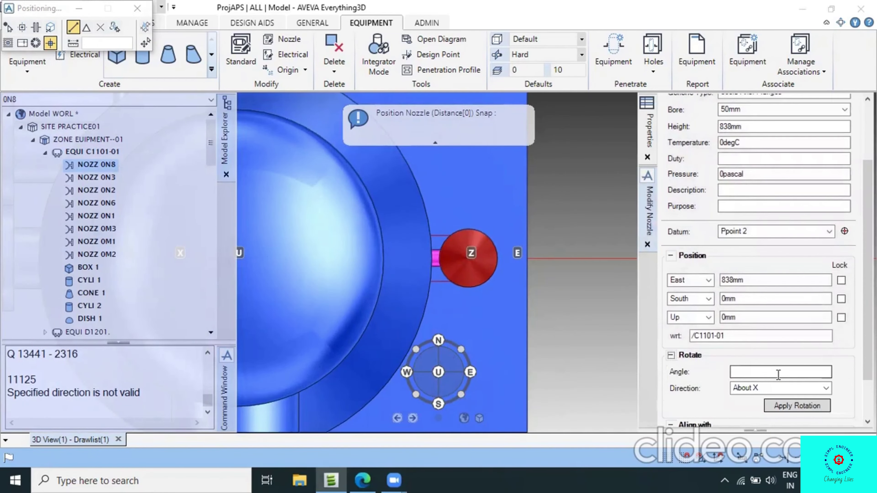
scroll(771, 384, "down", 3)
left_click(822, 418)
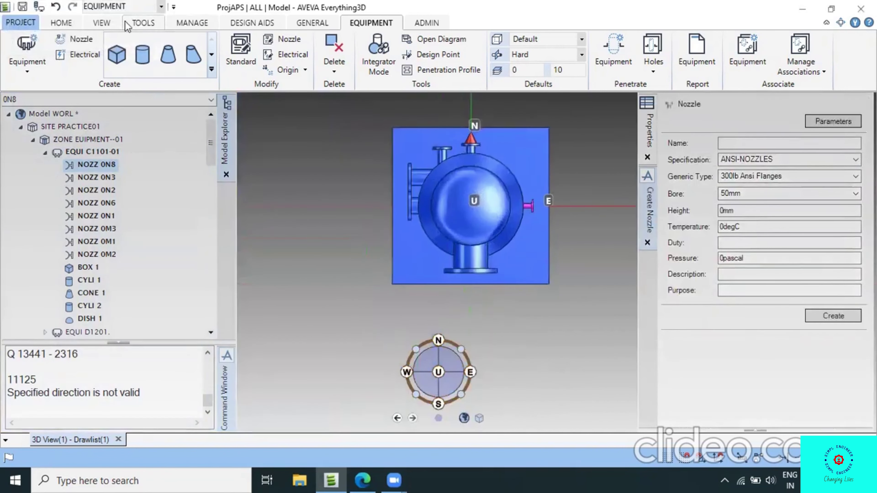
left_click(312, 23)
left_click(61, 23)
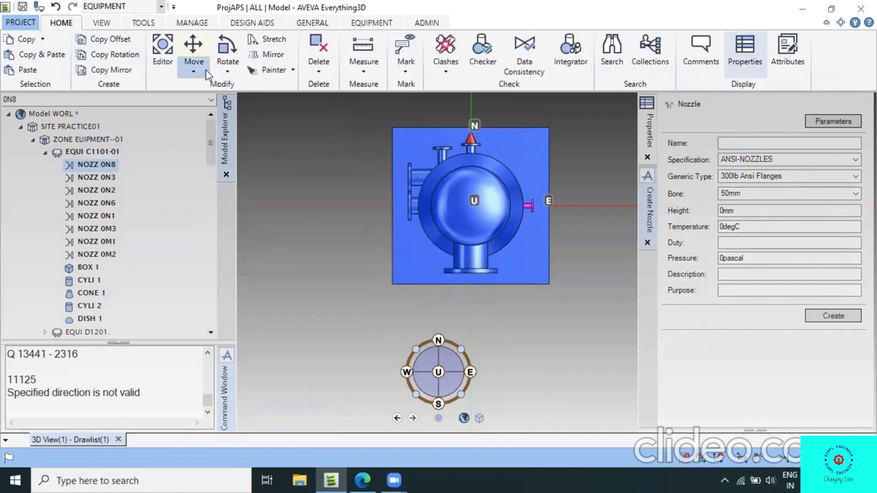
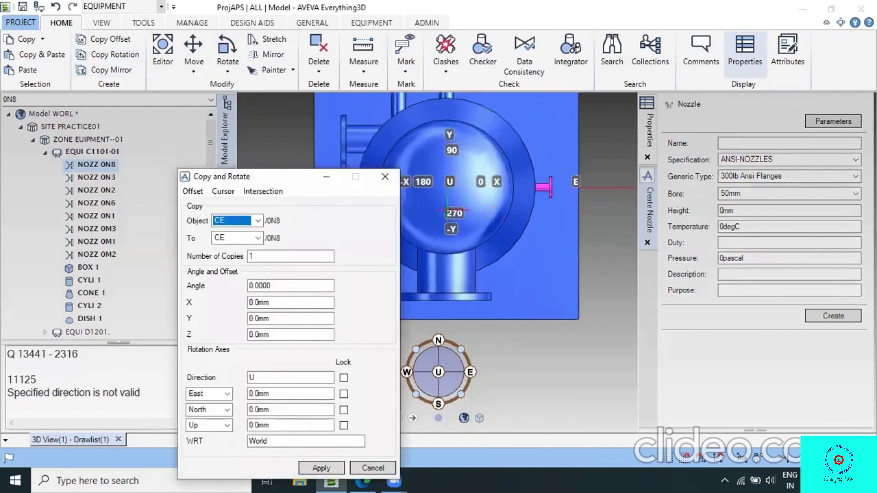
Set the copy's rotation axis to the dish design point with a 30° angle.
left_click_drag(261, 180, 241, 154)
left_click(204, 165)
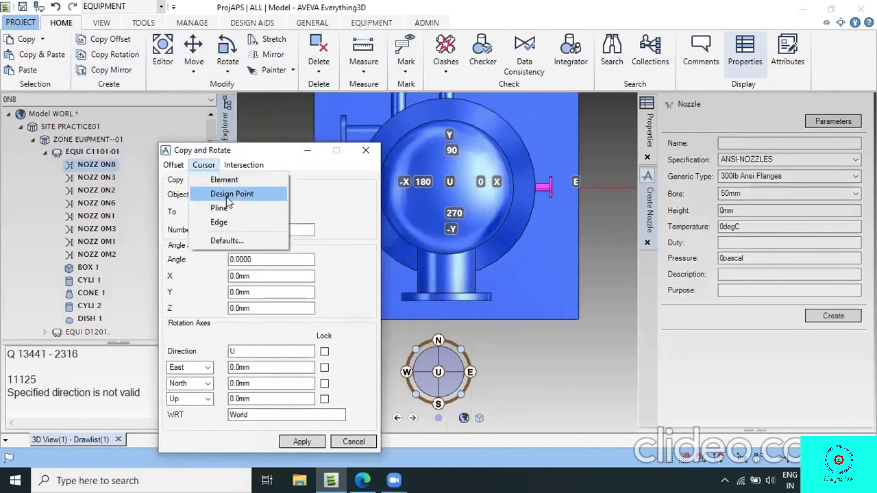
left_click(256, 194)
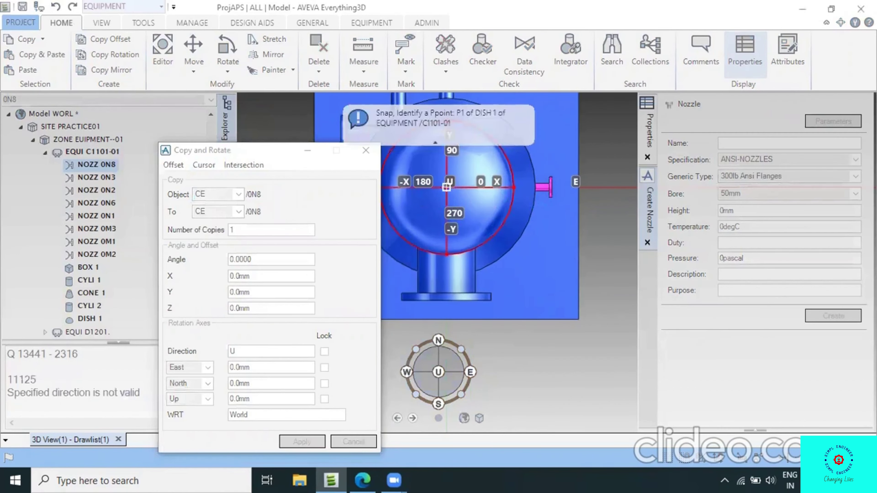
left_click(421, 203)
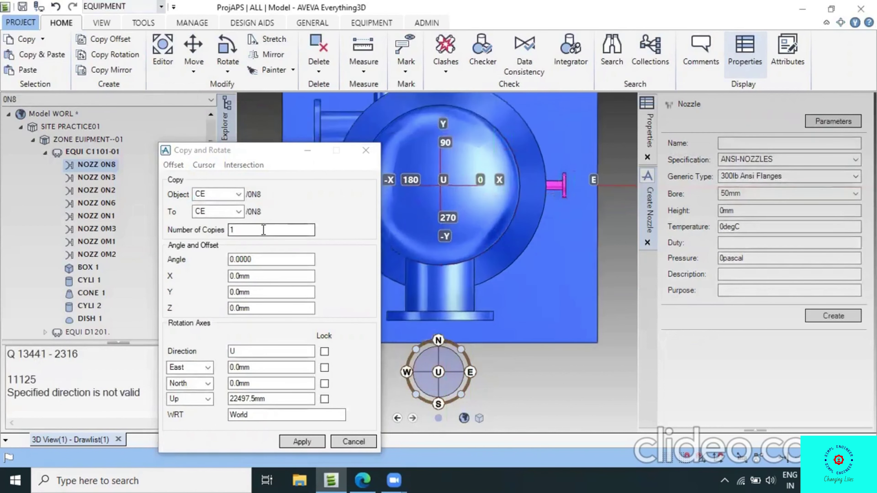
left_click(262, 259)
type("30")
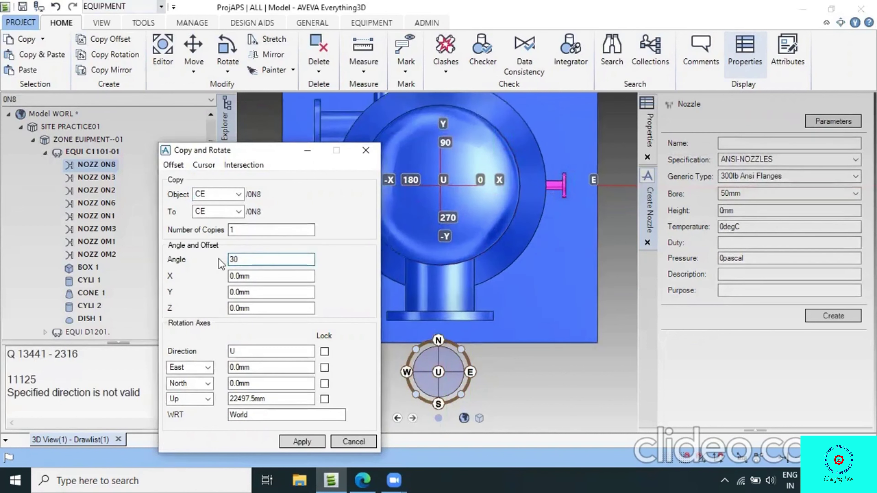
key("Tab")
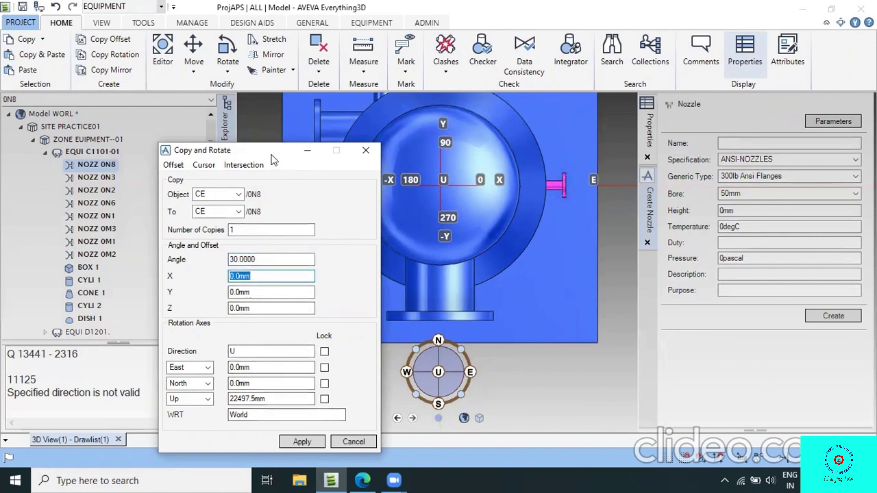
Apply the rotated copy, retain it, and close Copy and Rotate.
left_click_drag(272, 154, 256, 115)
left_click(290, 401)
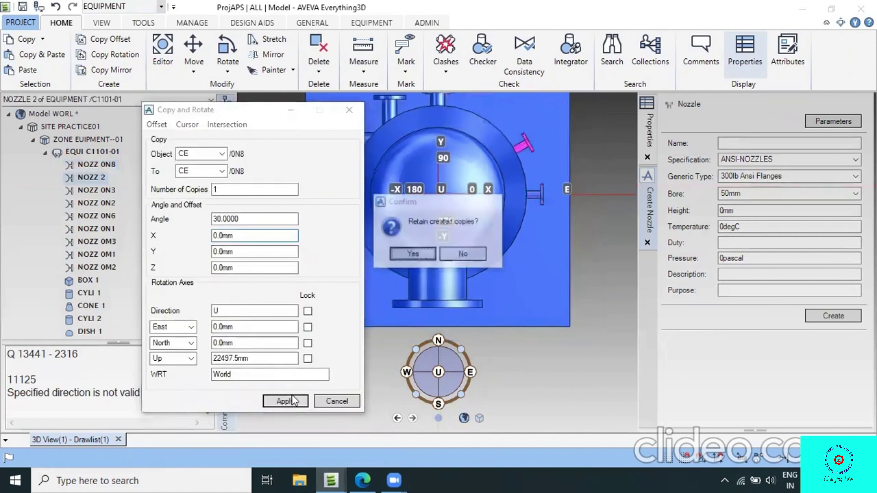
left_click(413, 254)
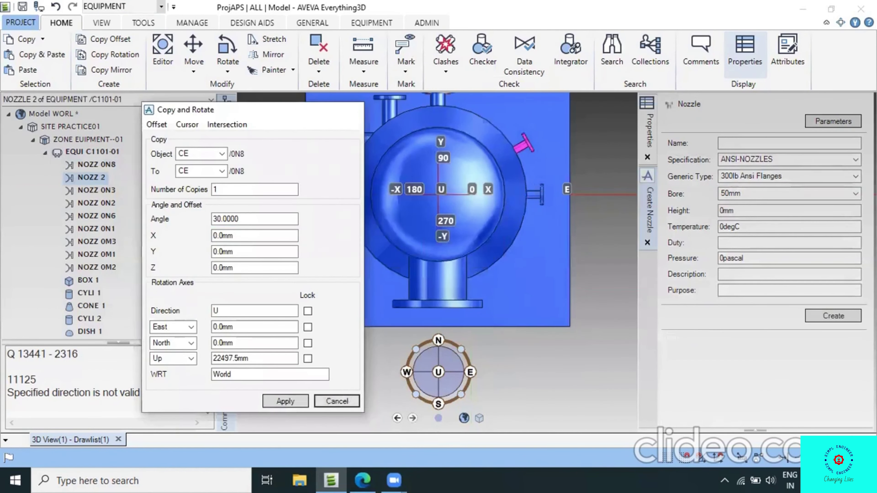
left_click(341, 400)
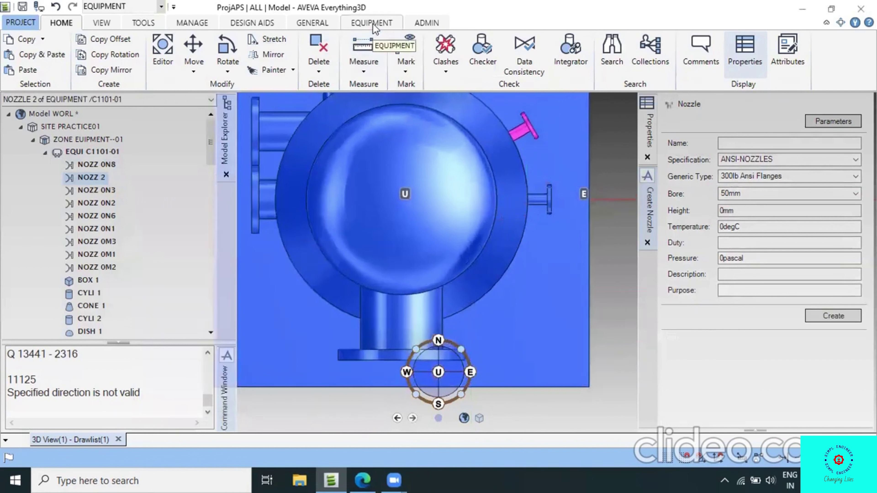
Rename the rotated copy nozzle to 00N8 in Modify Nozzle.
left_click(372, 23)
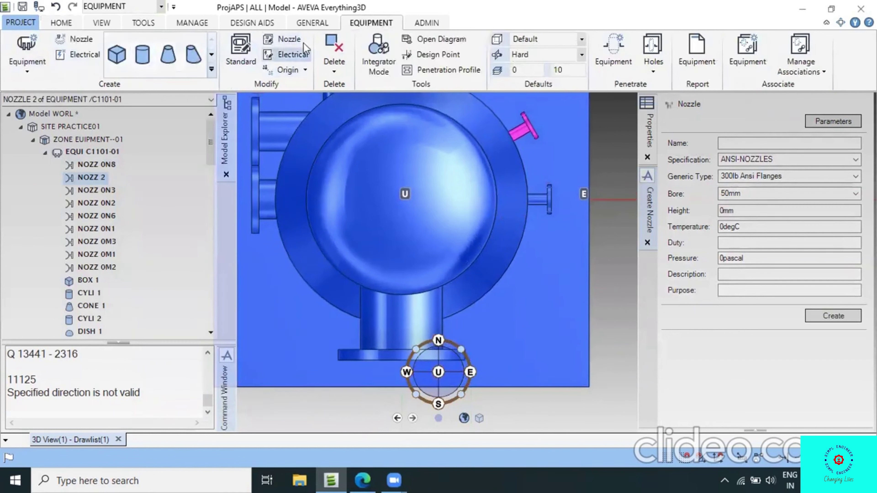
left_click(284, 39)
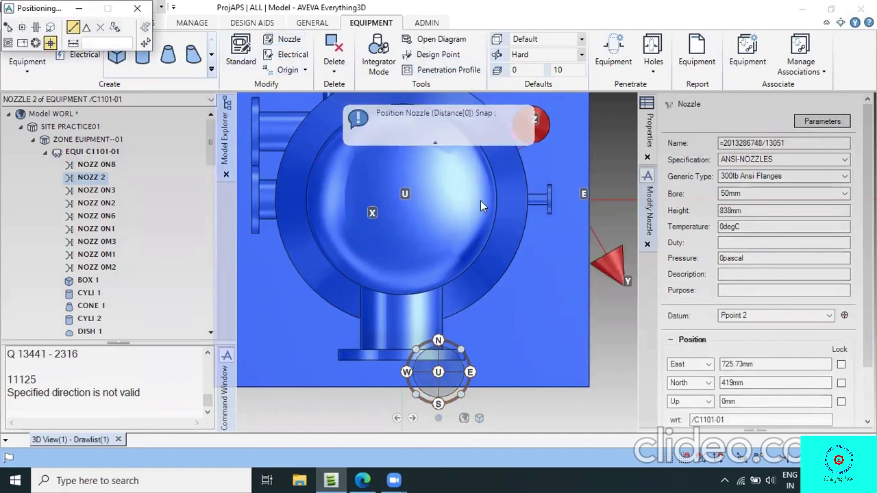
scroll(480, 201, "down", 5)
scroll(487, 202, "up", 5)
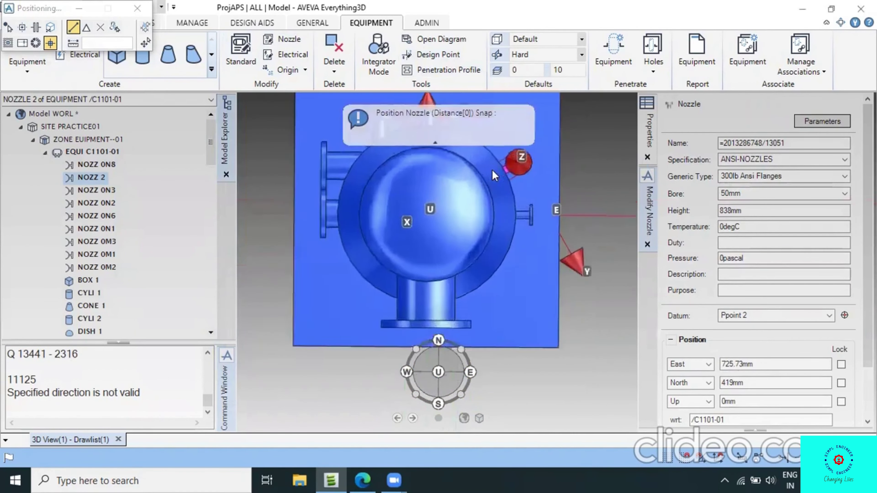
left_click_drag(785, 143, 705, 150)
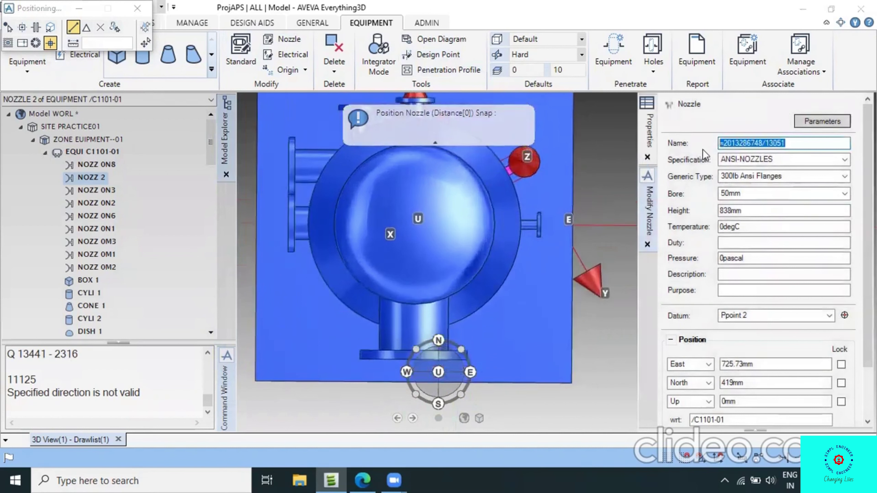
type("00N8")
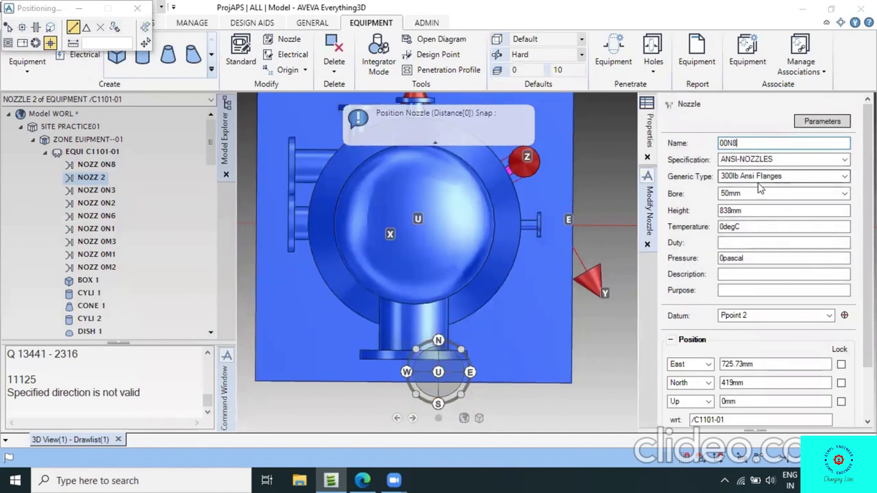
left_click(50, 26)
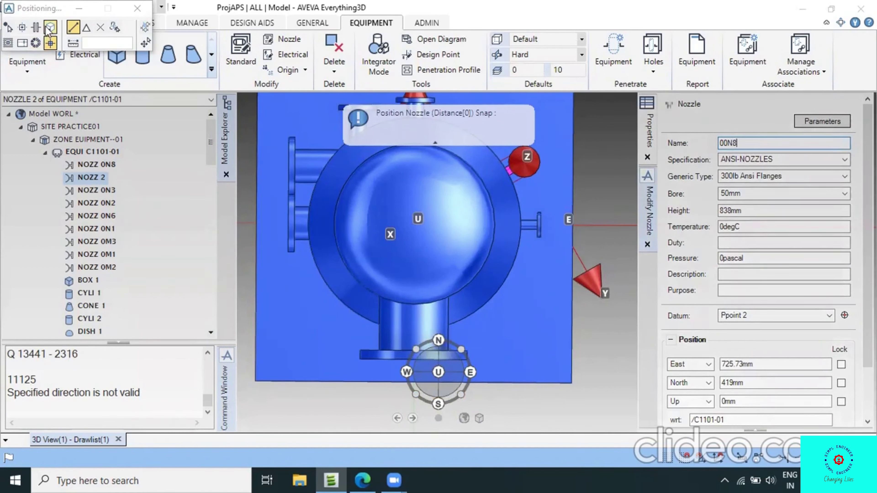
Change the nozzle positioning mode and bring up the reference drawing PDF.
left_click(115, 27)
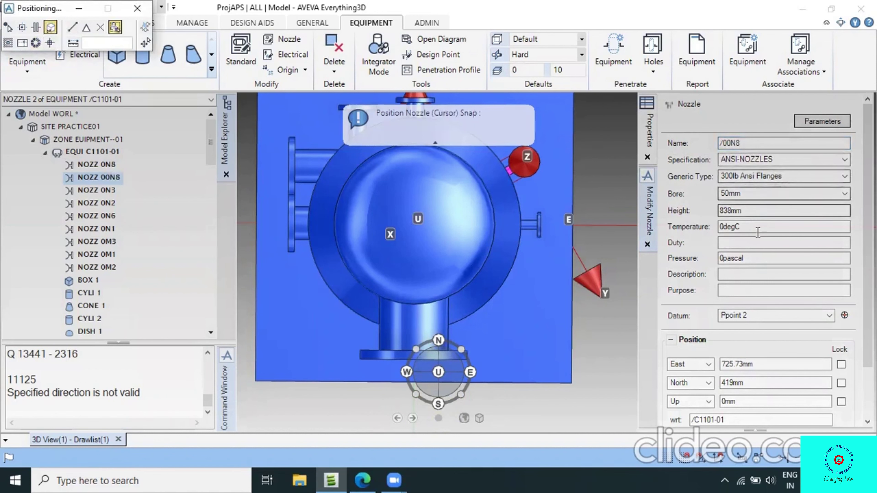
scroll(759, 276, "down", 3)
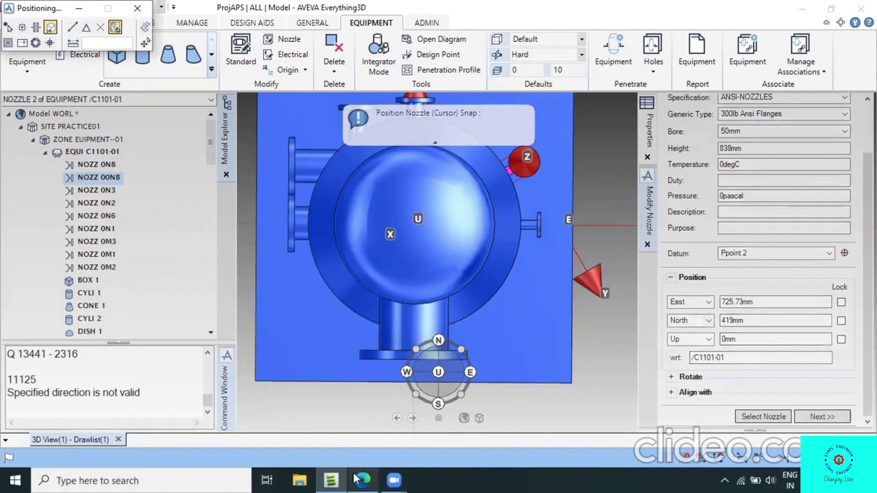
left_click(362, 480)
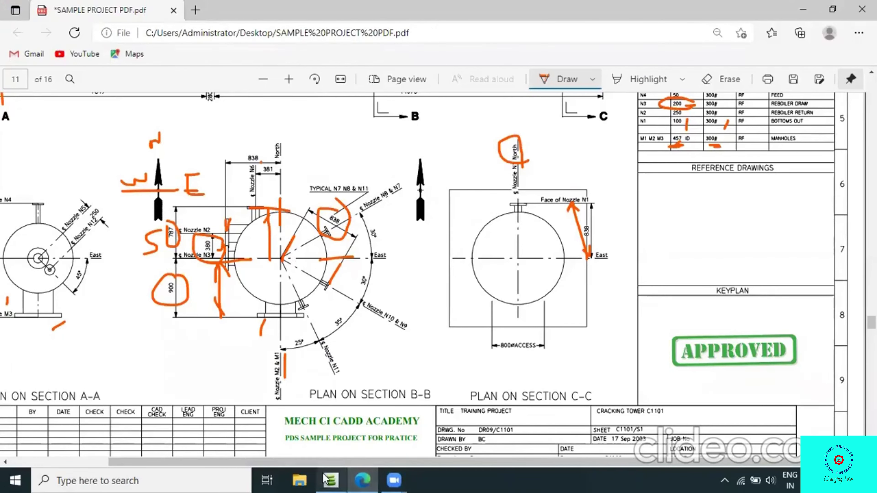
Set nozzle 00N8's East position to 838mm and edit its North coordinate.
left_click(331, 481)
double_click(767, 321)
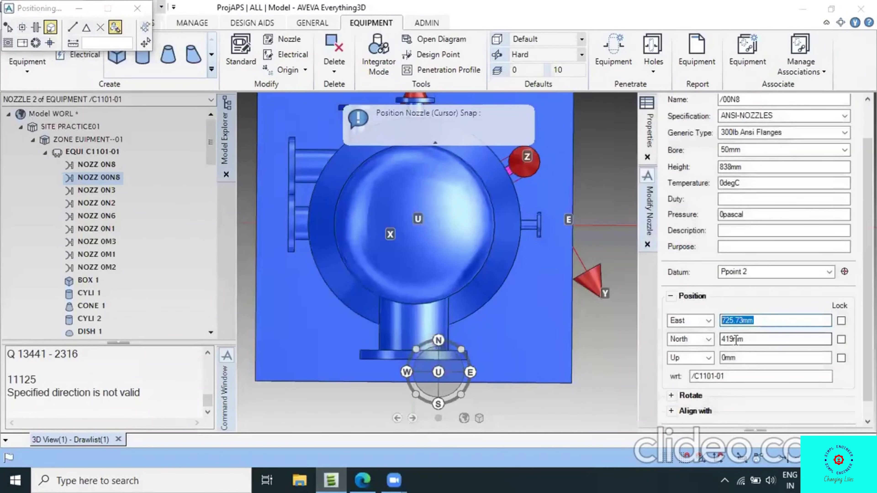
type("838")
key("Return")
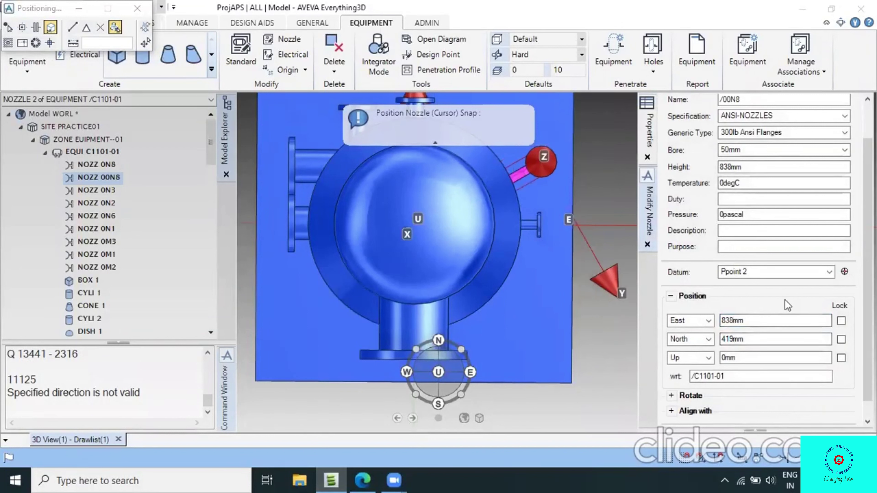
double_click(762, 342)
type("0")
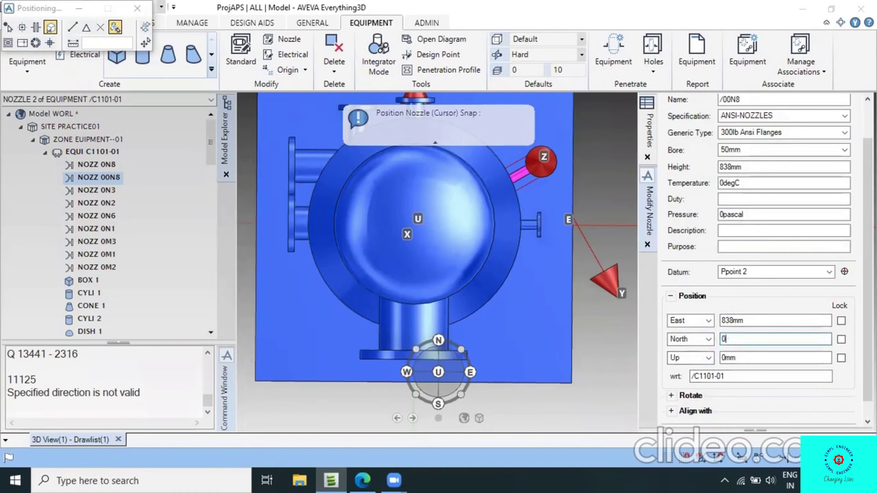
key("Return")
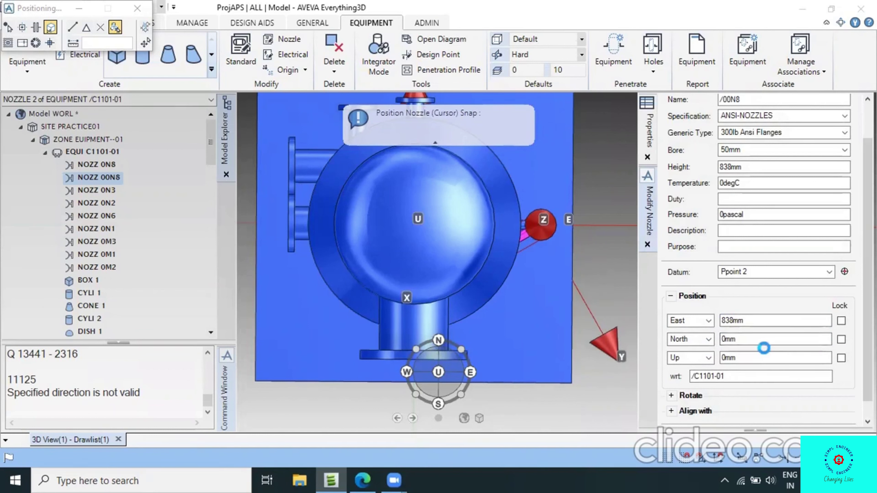
Cross-check the dimensions against the reference PDF and finish positioning nozzle 00N8.
scroll(536, 183, "up", 2)
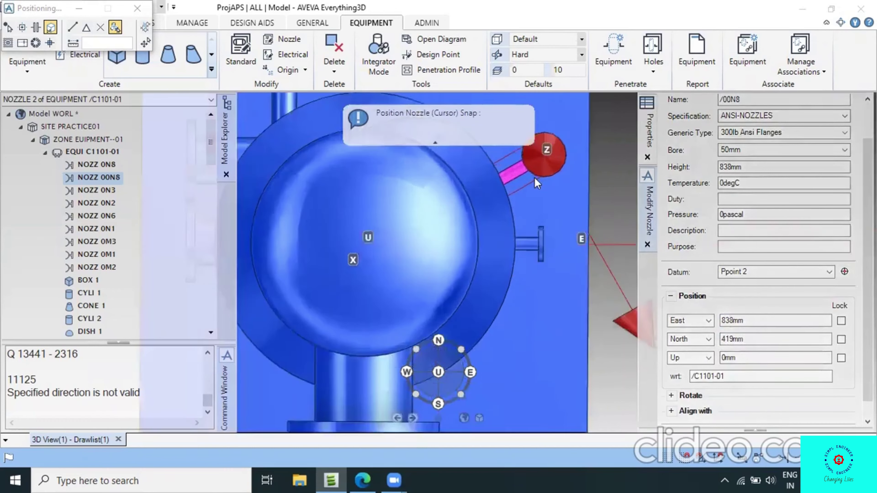
scroll(536, 183, "up", 2)
scroll(555, 262, "down", 2)
scroll(556, 262, "down", 2)
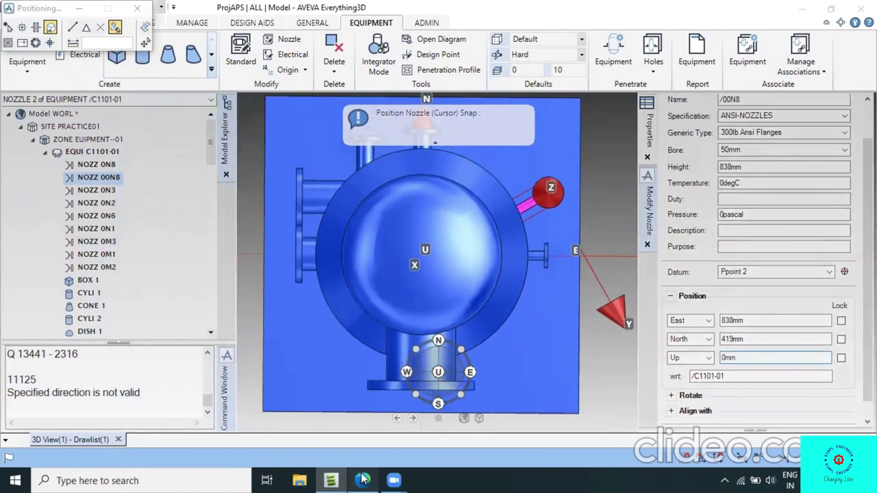
left_click(361, 480)
scroll(510, 246, "up", 4)
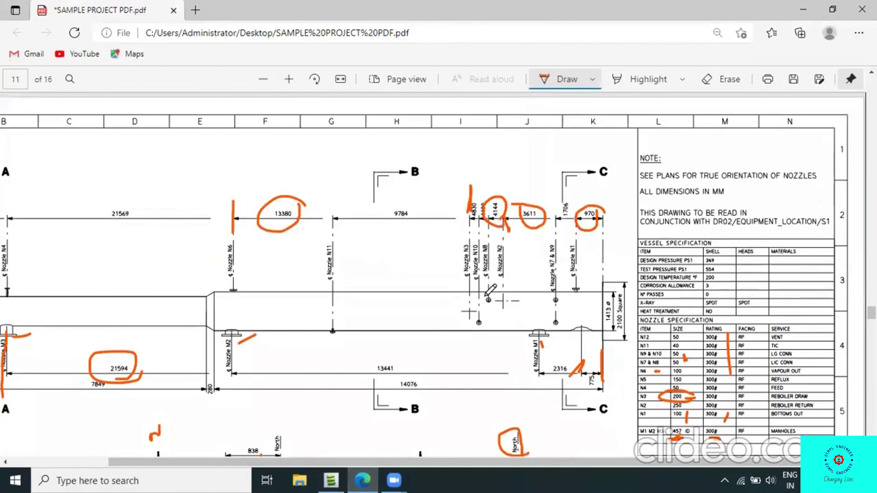
left_click(332, 480)
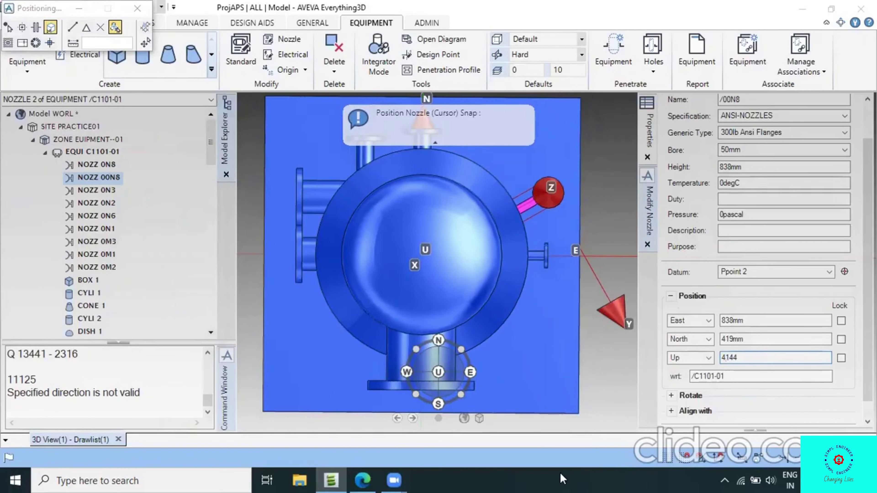
left_click(362, 480)
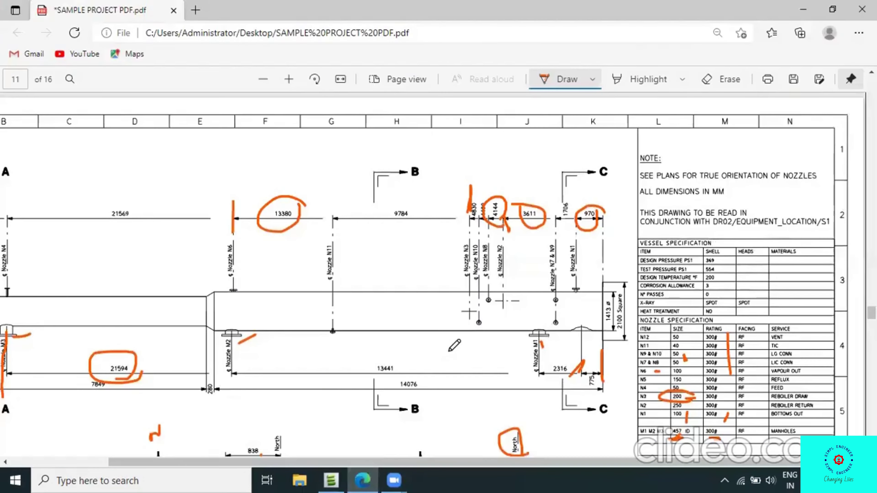
left_click(331, 479)
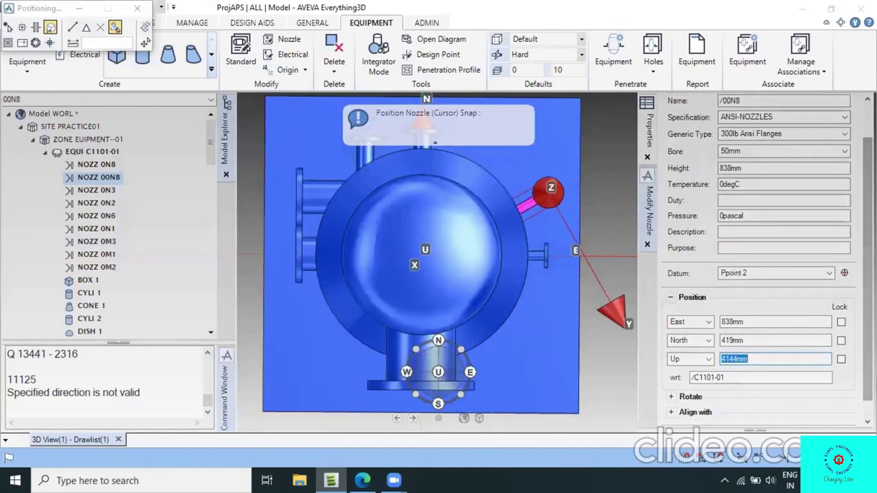
key("Return")
scroll(452, 266, "up", 2)
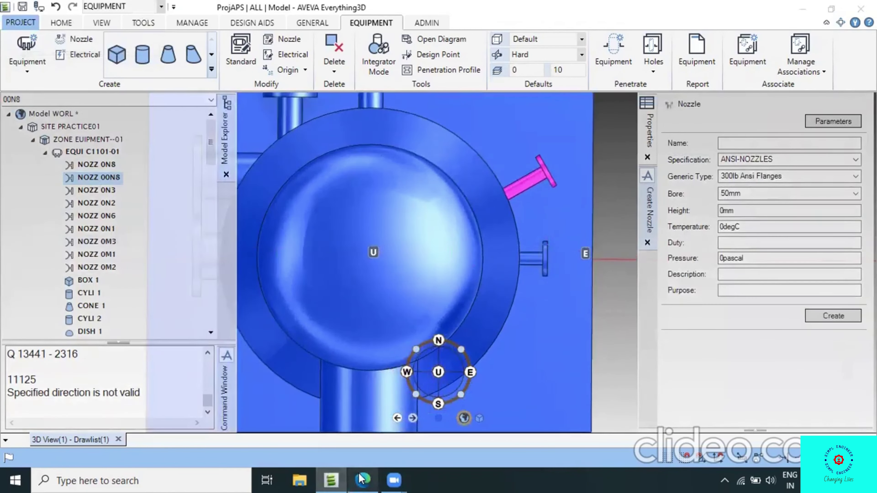
left_click(363, 479)
Mark the 1706 elevation dimension with an orange stroke, then scroll to the Section B-B plan.
scroll(447, 309, "down", 5)
scroll(389, 203, "up", 2, "ctrl")
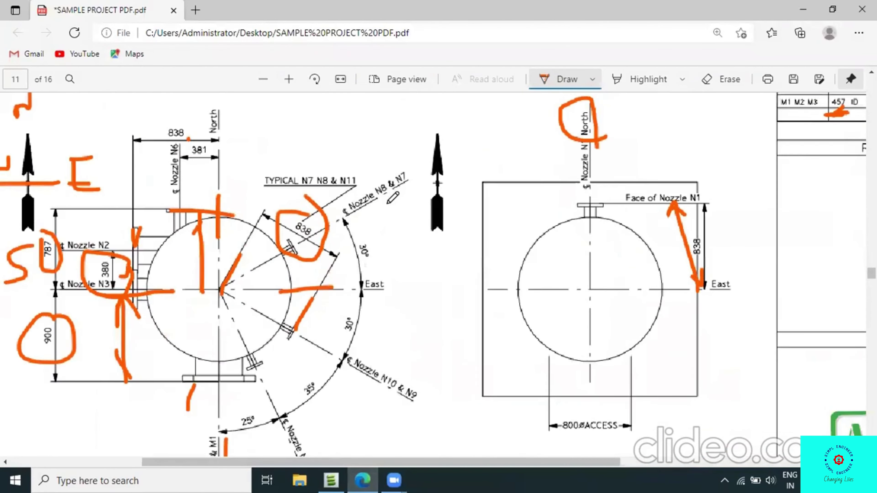
scroll(392, 197, "up", 3)
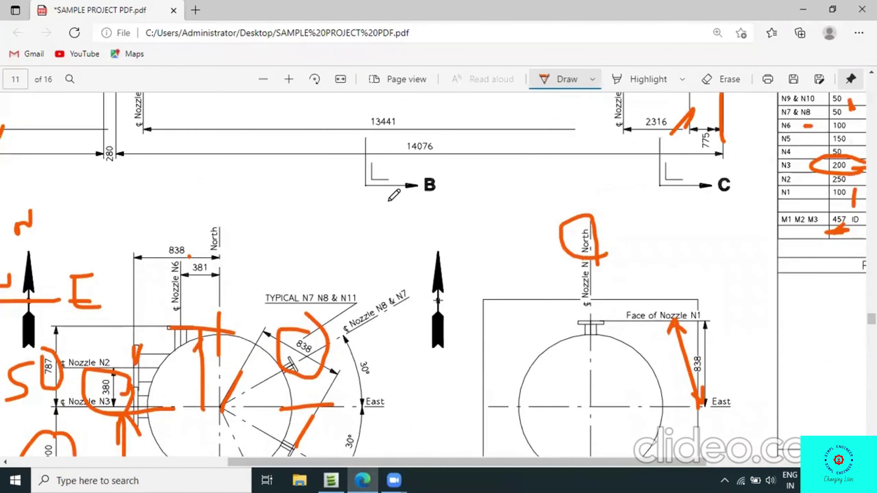
scroll(593, 284, "up", 8)
scroll(593, 284, "up", 2)
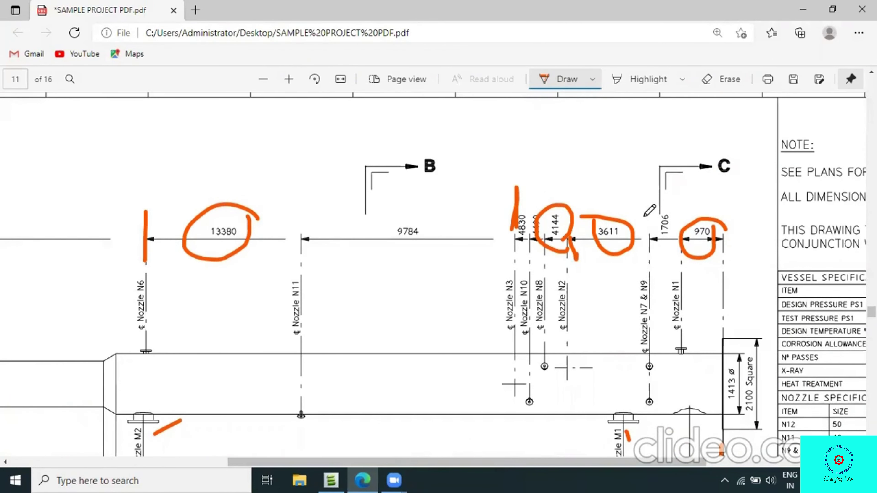
left_click_drag(644, 216, 658, 261)
scroll(600, 284, "down", 9)
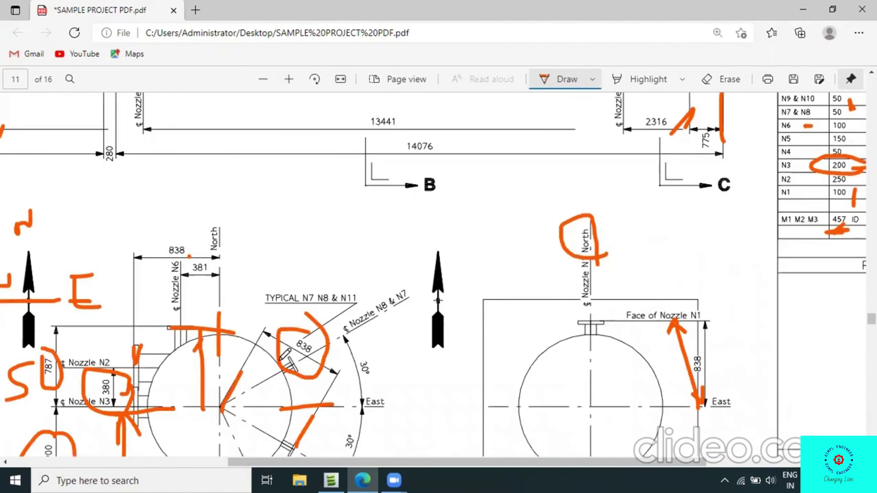
scroll(269, 234, "down", 5)
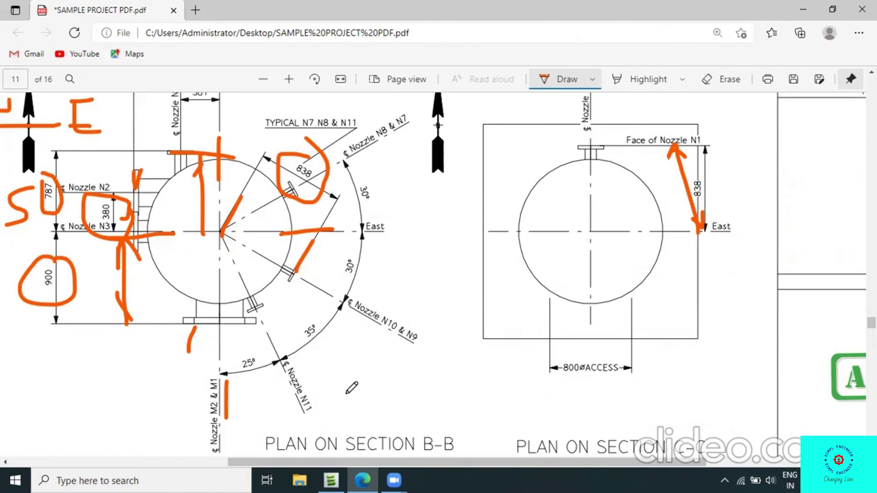
Select nozzle 0N8 alone as the current element under vessel C1101-01.
left_click(331, 480)
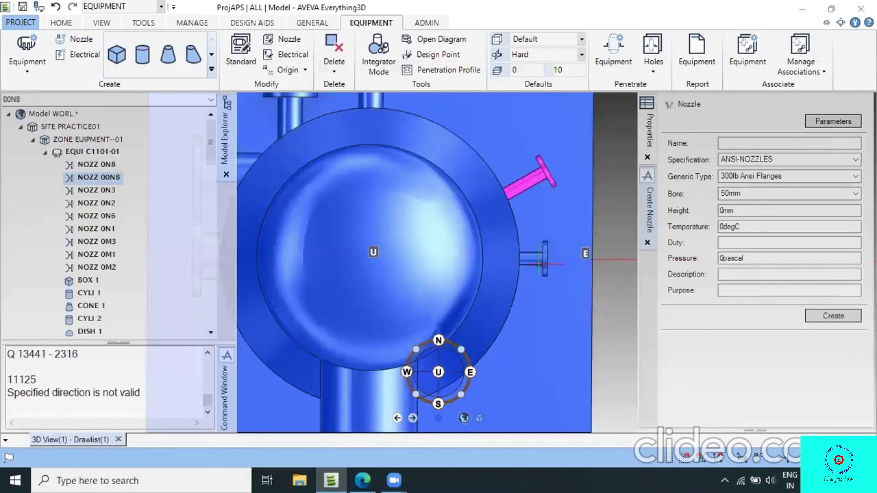
left_click(93, 152)
left_click(109, 165)
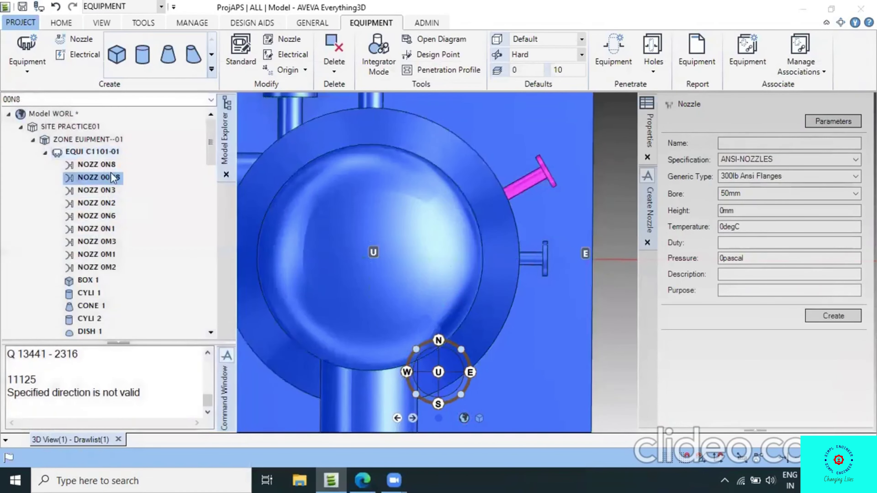
left_click(110, 177, "ctrl")
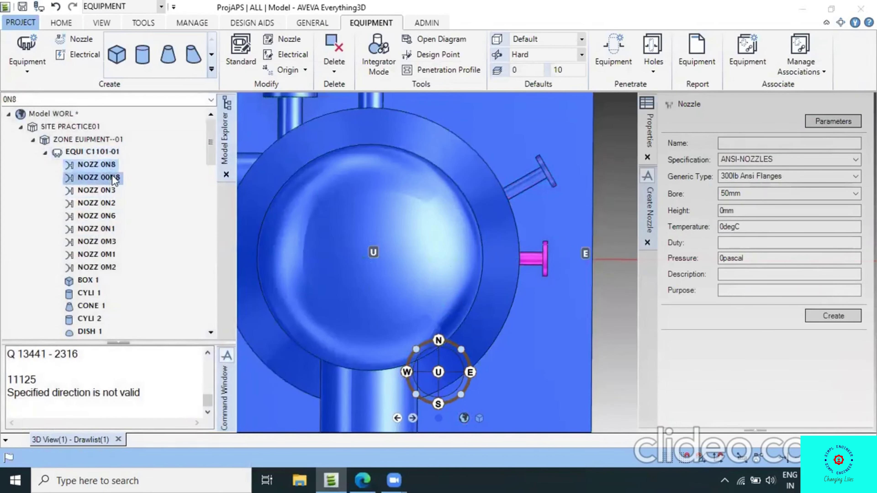
left_click(112, 176, "ctrl")
Open Rotate for 0N8 with its pivot at the vessel head's design point.
left_click(61, 23)
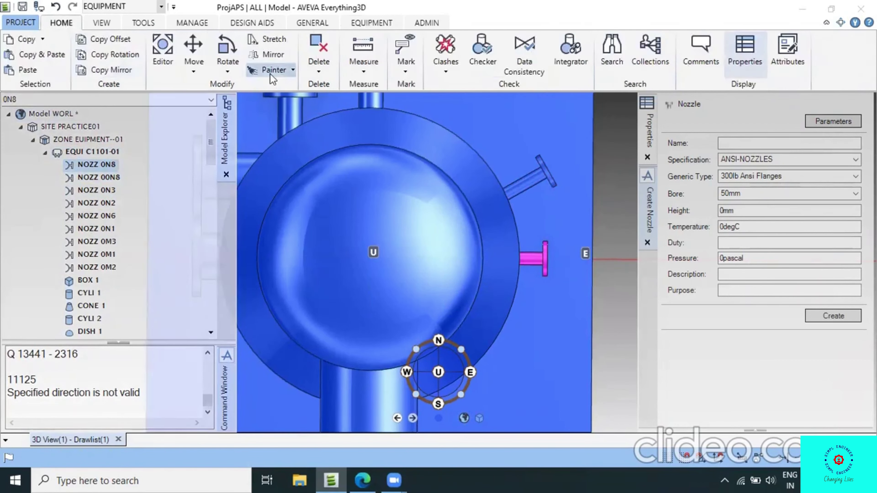
left_click(372, 23)
left_click(80, 23)
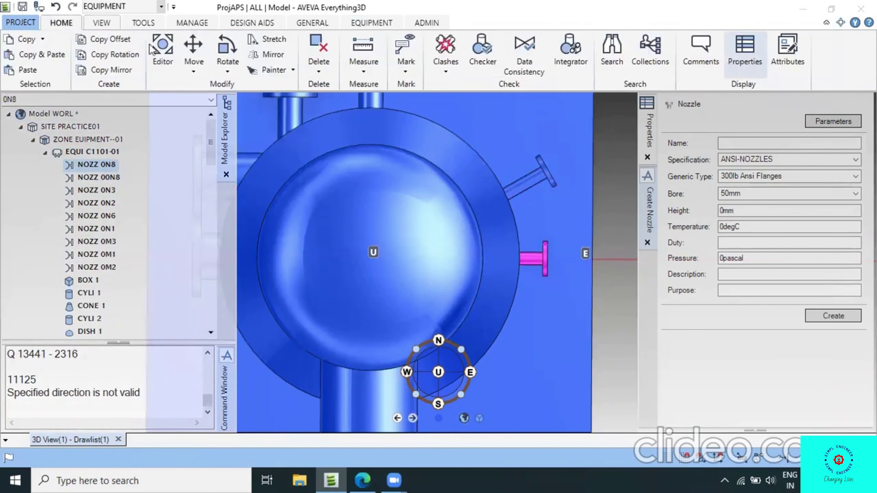
left_click(227, 69)
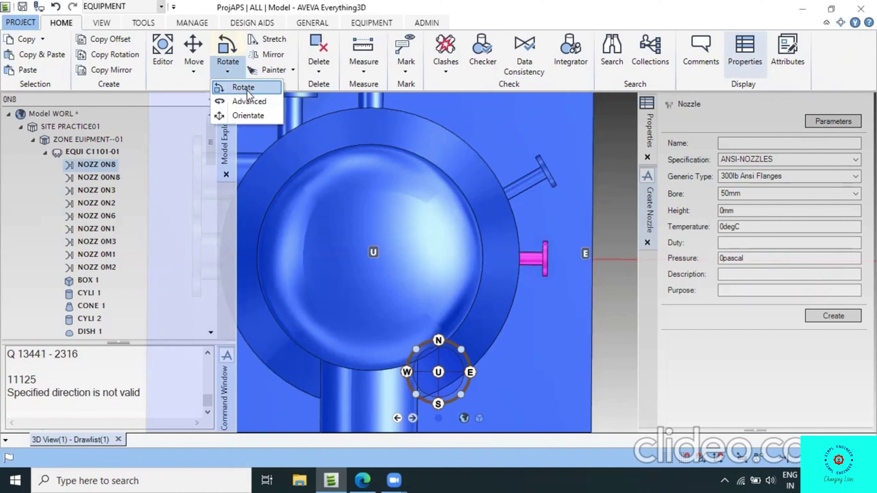
left_click(247, 100)
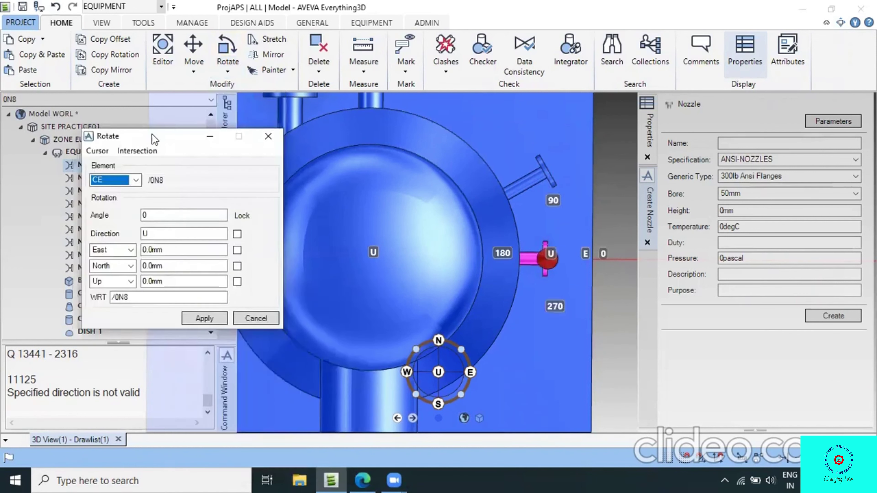
left_click(97, 150)
left_click(145, 194)
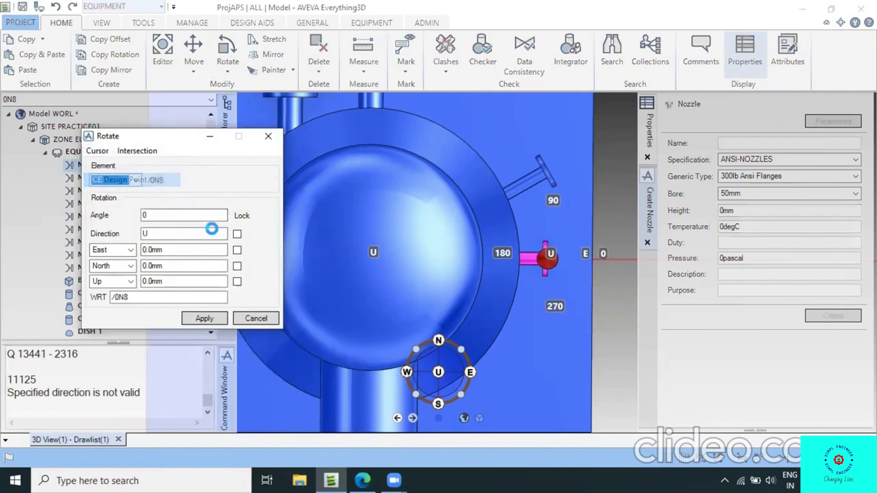
left_click(371, 255)
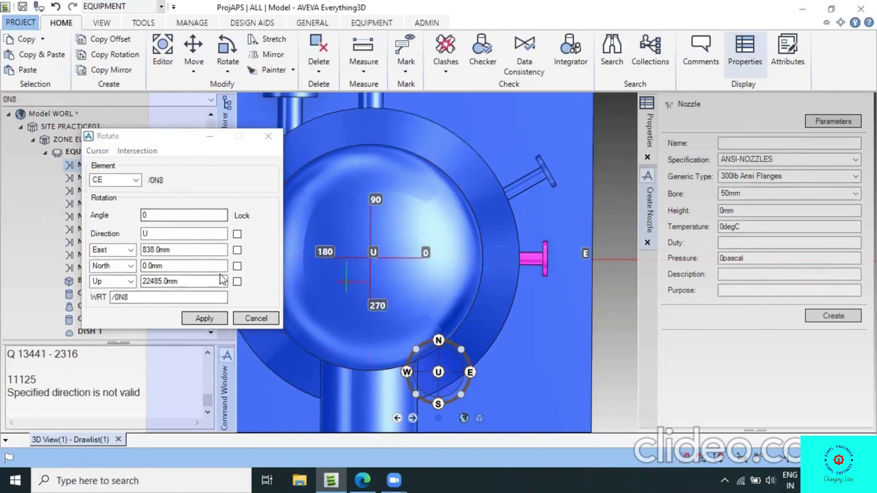
left_click(130, 220)
Apply a -35° rotation to nozzle 0N8 and close the Rotate dialog.
type("3")
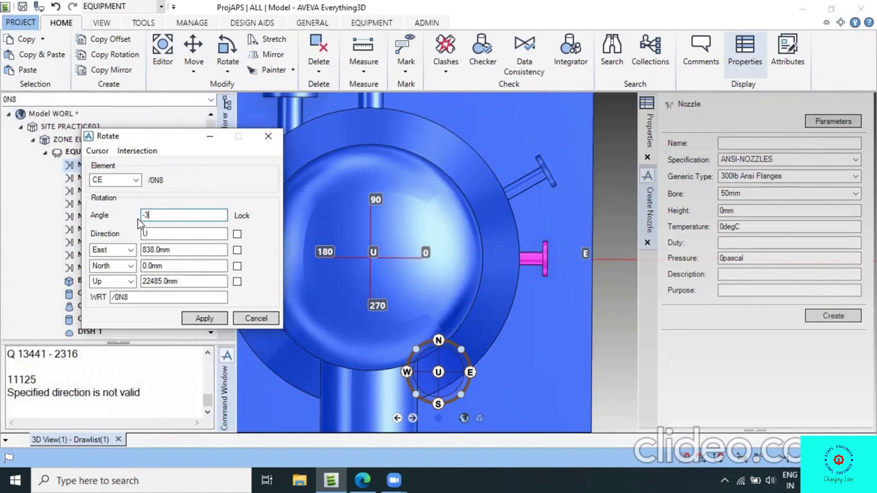
type("5")
left_click(206, 323)
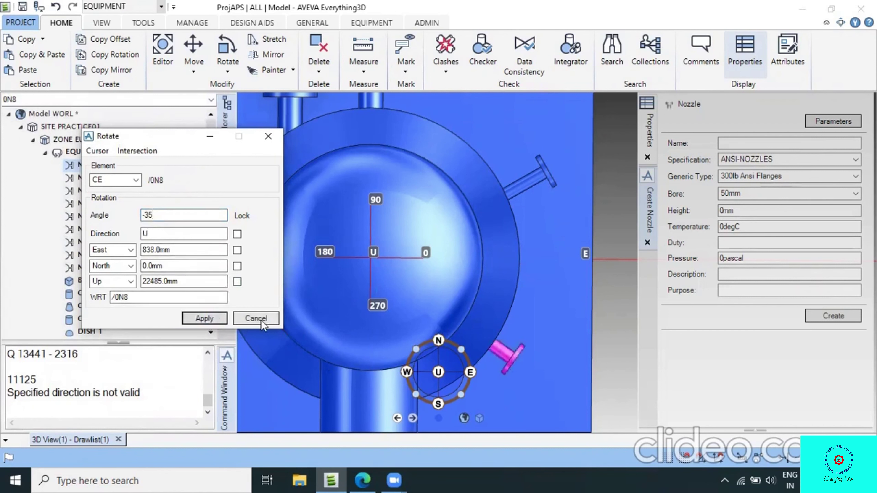
left_click(266, 318)
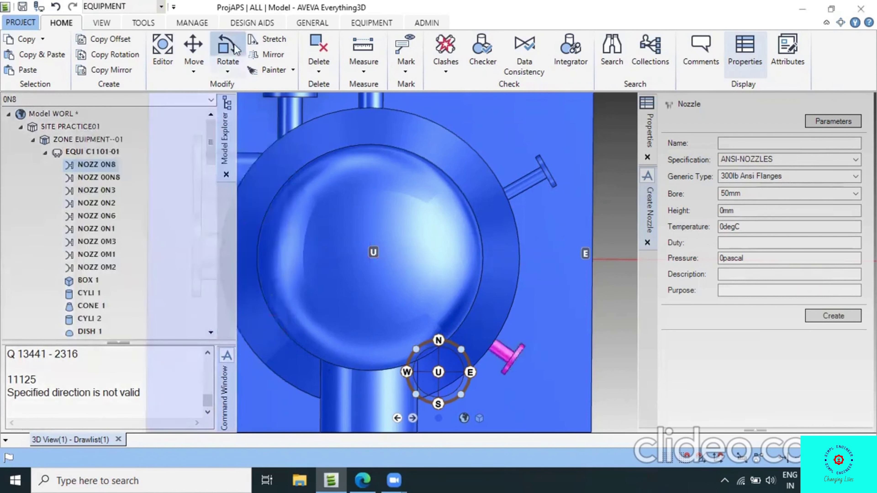
Rename nozzle 0N8 to 0N10, keeping generic type 150lb Ansi Flanges.
left_click(371, 23)
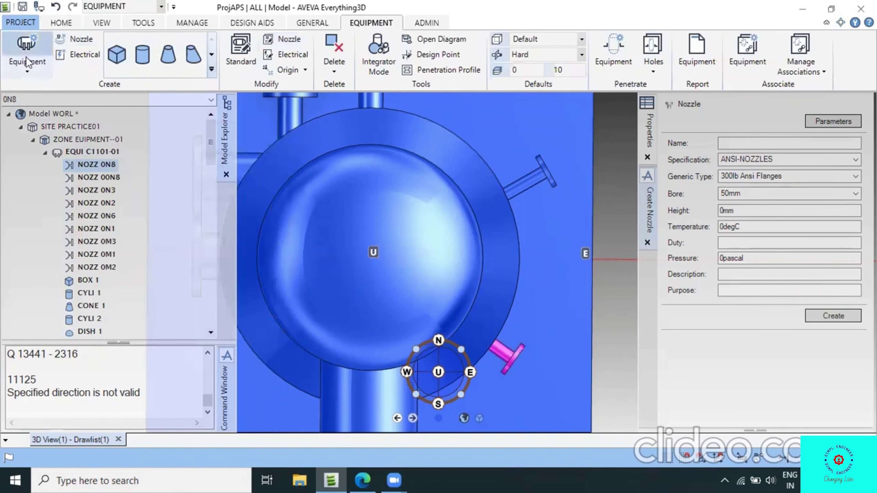
left_click(291, 43)
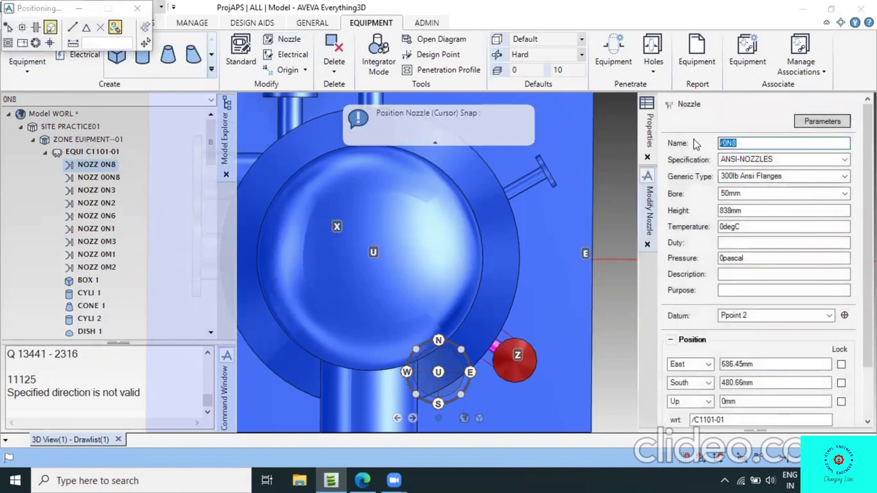
type("0N1")
type("0")
key("Tab")
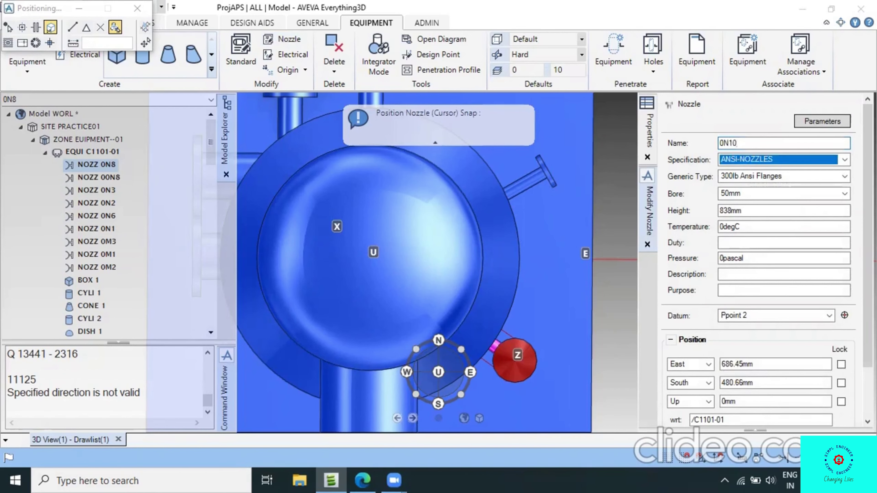
key("Tab")
key("Up")
key("Tab")
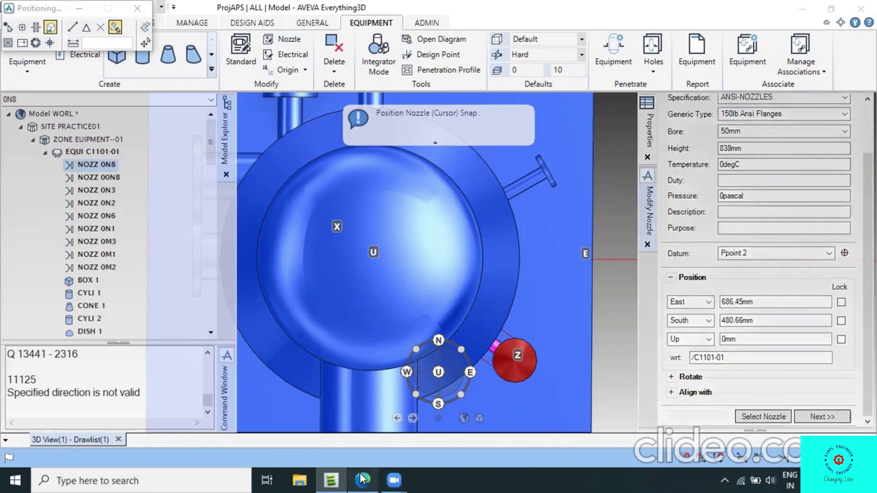
left_click(361, 478)
Erase the orange markup covering the 4490 and 4144 dimensions in the drawing PDF.
scroll(439, 276, "down", 2, "ctrl")
scroll(439, 276, "up", 3)
scroll(694, 335, "up", 2, "ctrl")
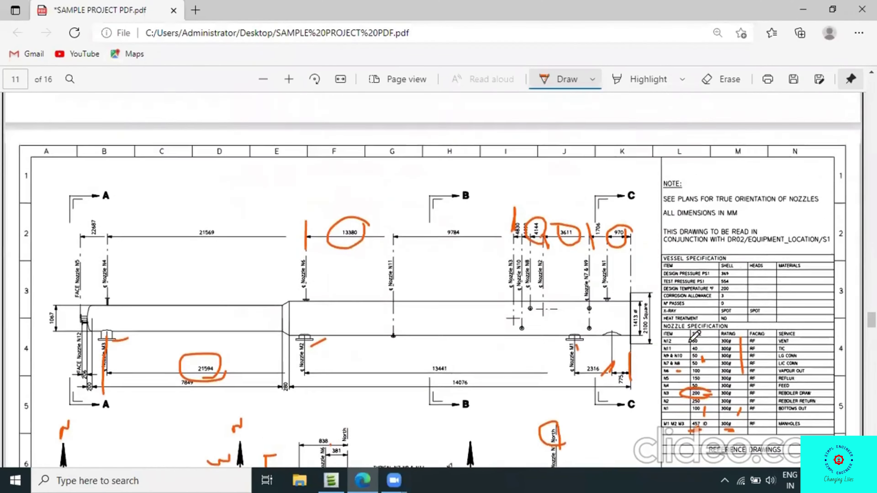
scroll(695, 335, "up", 1, "ctrl")
scroll(683, 320, "up", 1, "ctrl")
scroll(710, 288, "up", 1, "ctrl")
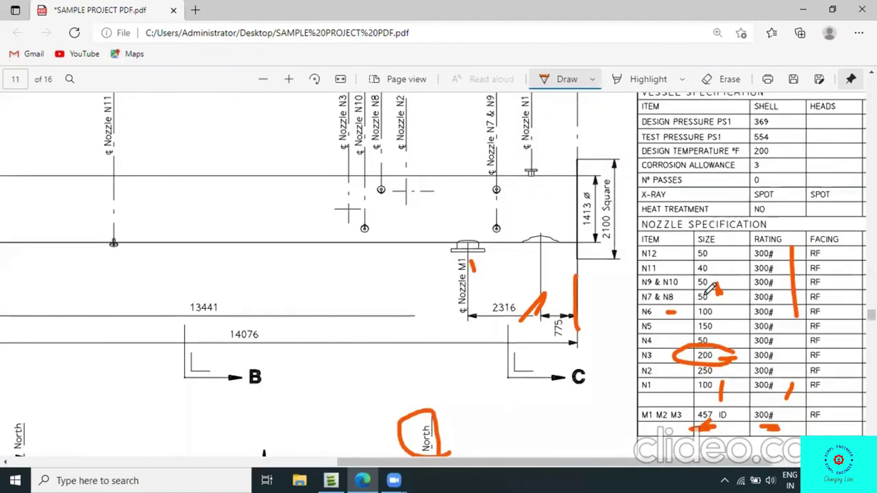
scroll(507, 322, "up", 5)
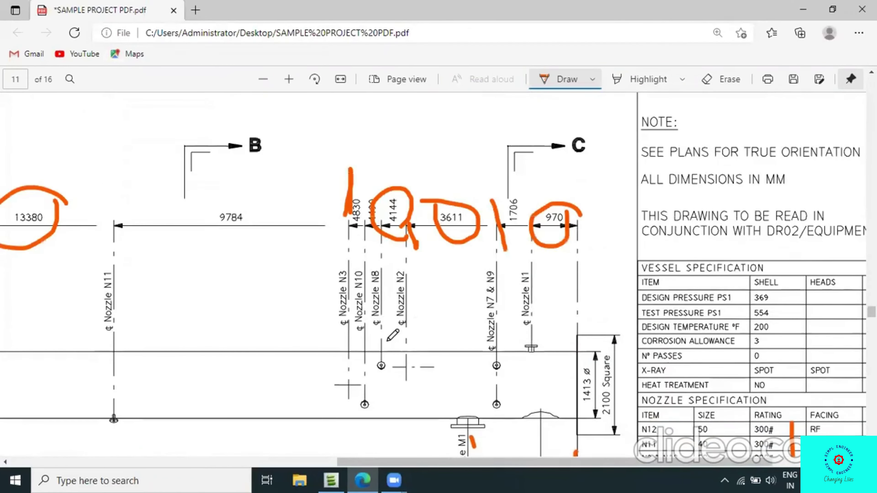
scroll(393, 335, "down", 1, "ctrl")
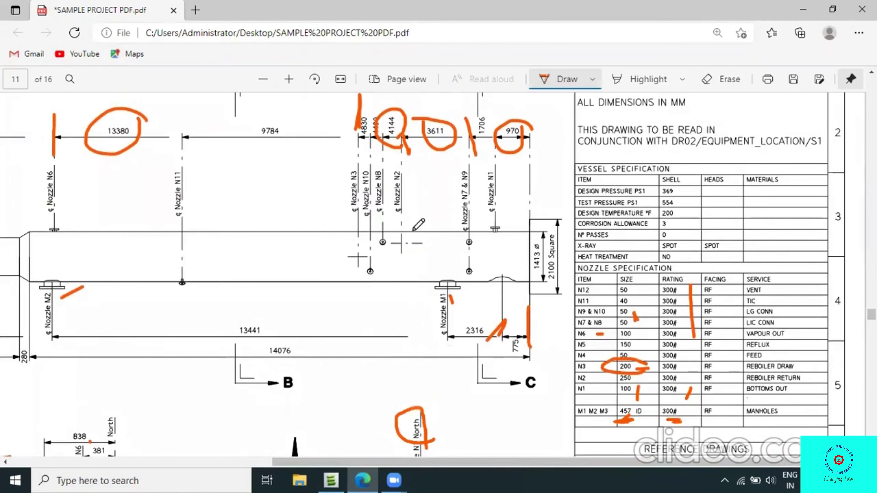
scroll(418, 225, "up", 2)
scroll(425, 194, "up", 2, "ctrl")
scroll(434, 166, "up", 2, "ctrl")
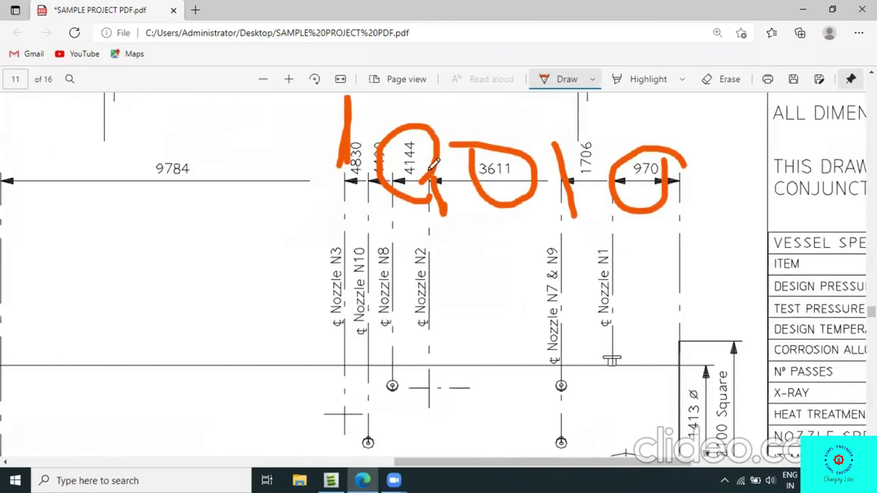
left_click(721, 79)
left_click_drag(379, 142, 390, 186)
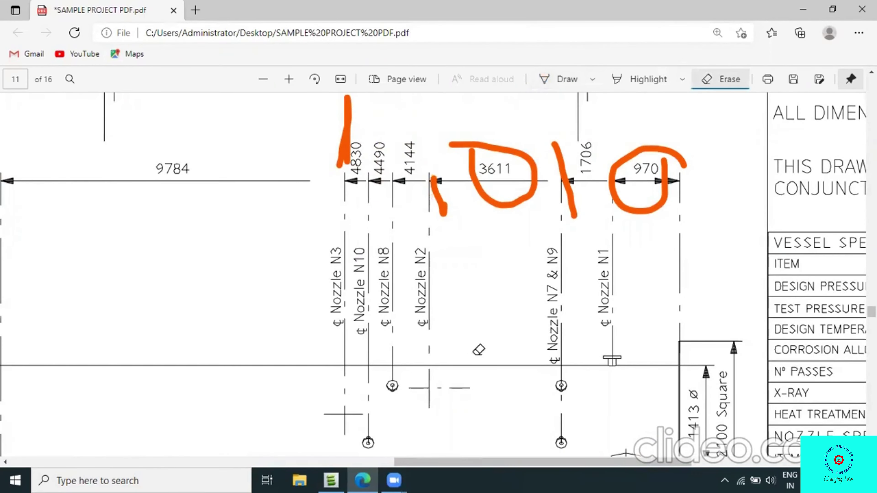
left_click(331, 479)
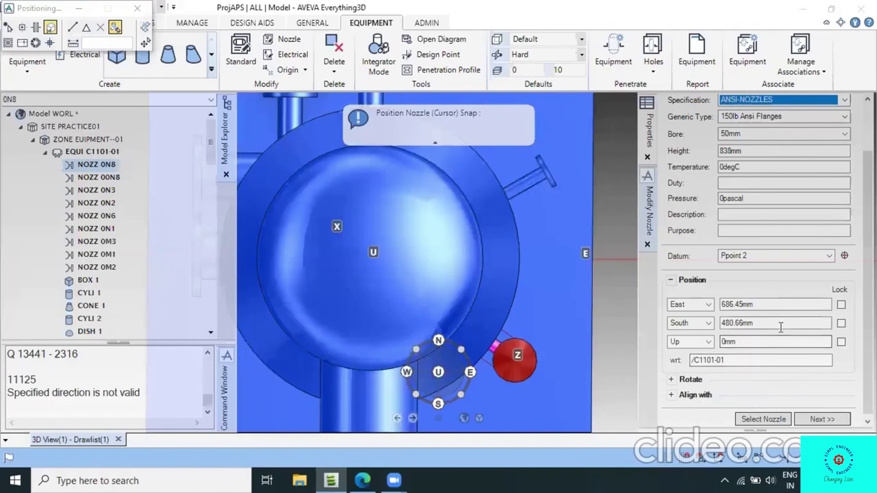
Set nozzle 0N10's Up position to 4144mm and select vessel C1101-01 for a new nozzle.
type("4144")
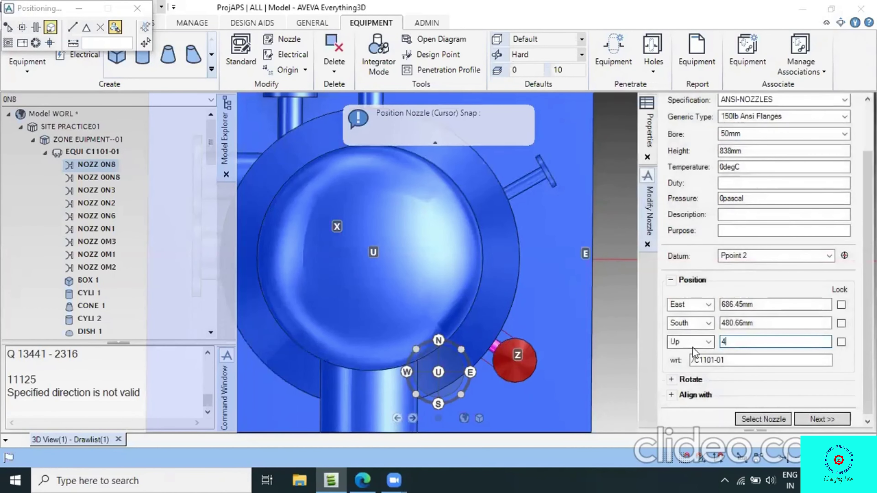
left_click(366, 480)
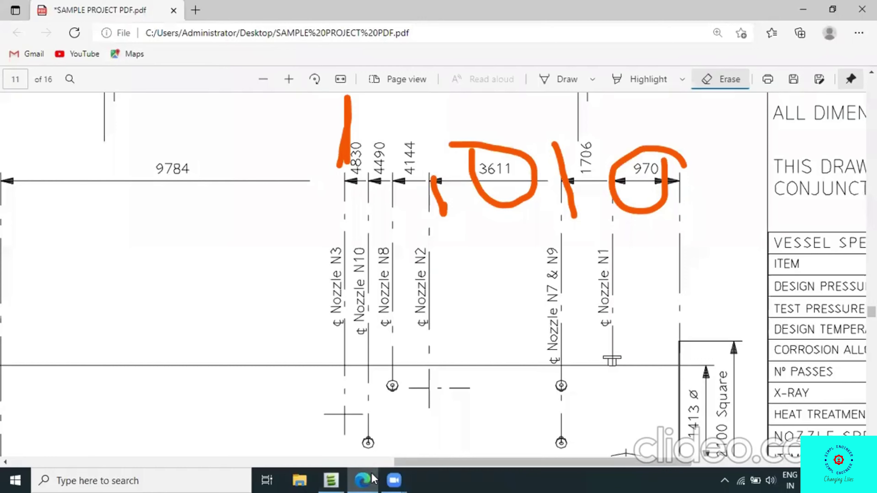
left_click(330, 479)
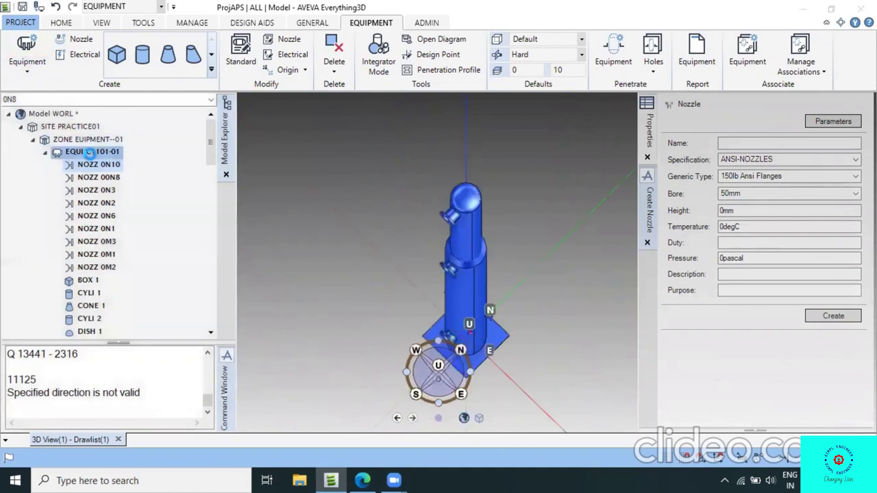
left_click(90, 157)
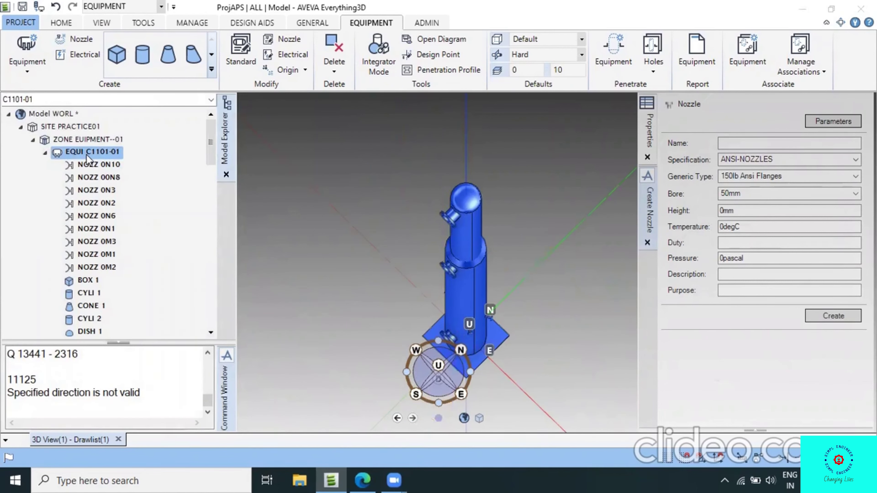
scroll(483, 207, "up", 3)
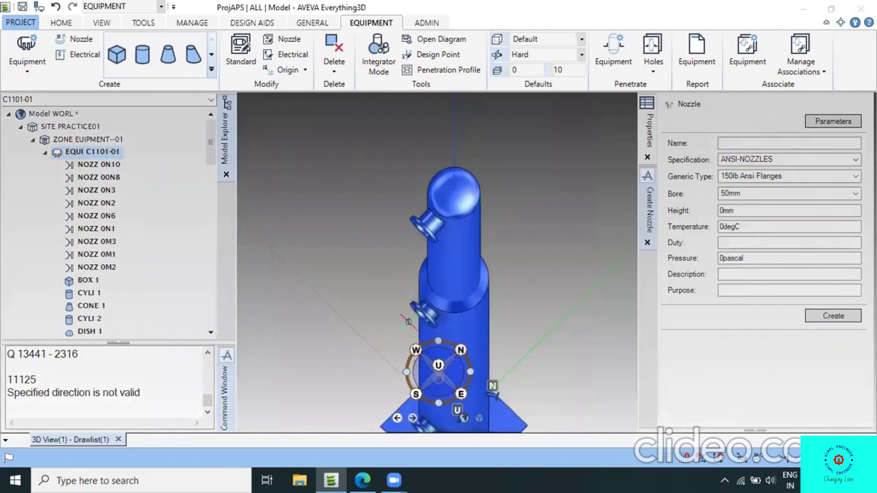
left_click(362, 480)
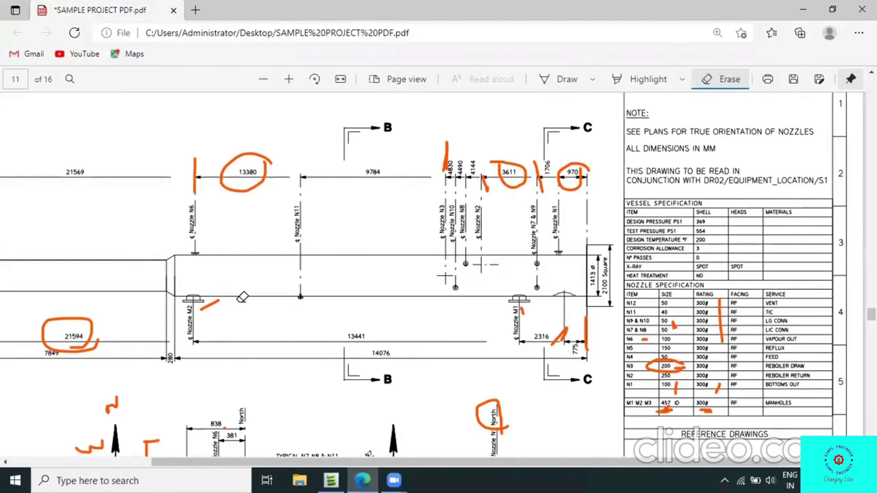
Mark nozzle N5 and its 300# rating in the drawing's nozzle table with orange strokes.
scroll(138, 414, "down", 3, "ctrl")
scroll(86, 273, "up", 5, "ctrl")
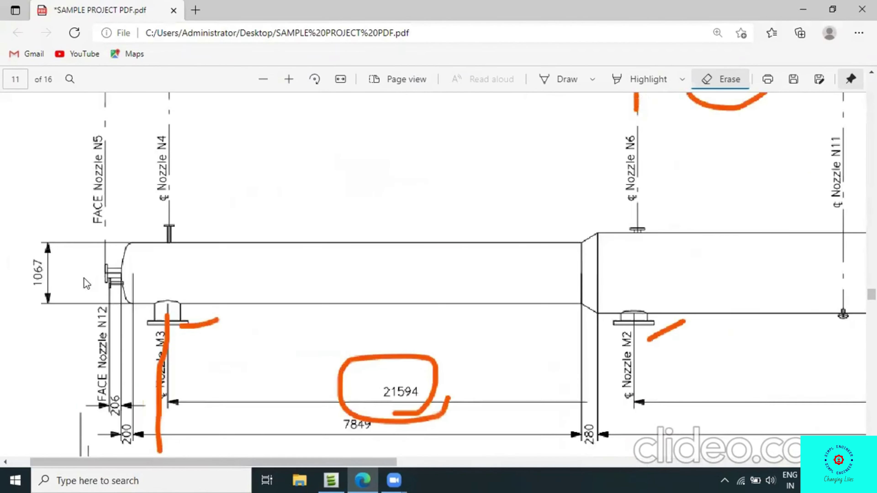
scroll(239, 294, "down", 5)
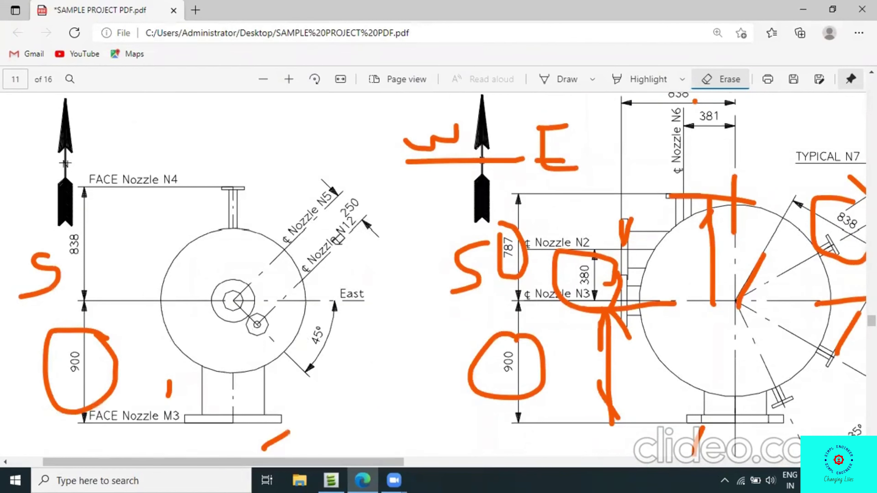
scroll(349, 246, "up", 3)
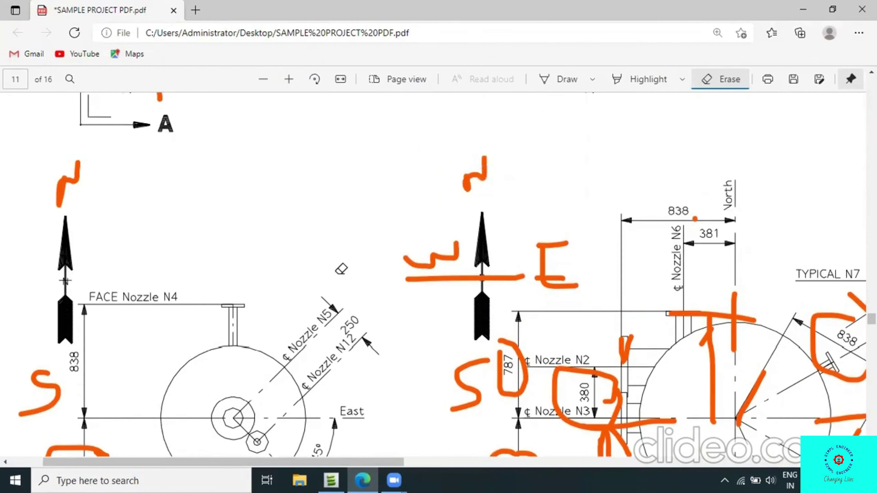
scroll(349, 246, "down", 3, "ctrl")
scroll(597, 352, "down", 5)
scroll(847, 346, "up", 5)
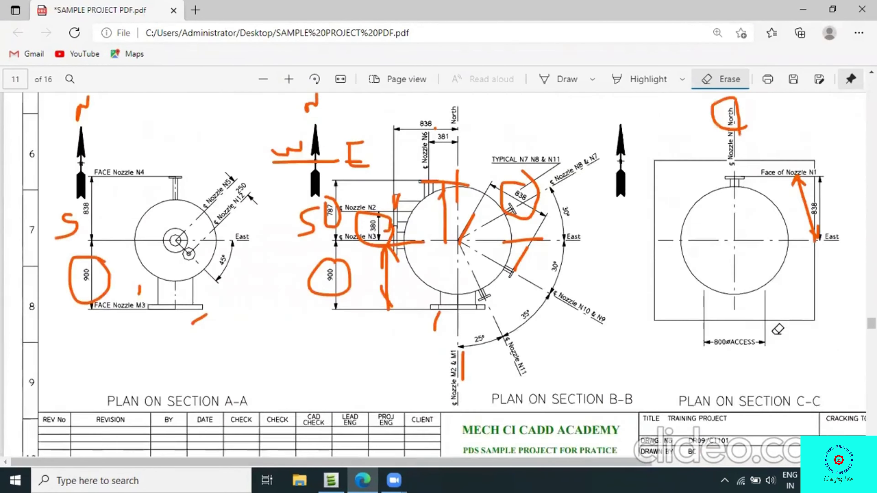
scroll(636, 411, "up", 3)
scroll(636, 411, "up", 2, "ctrl")
scroll(641, 256, "right", 5)
scroll(641, 256, "up", 5)
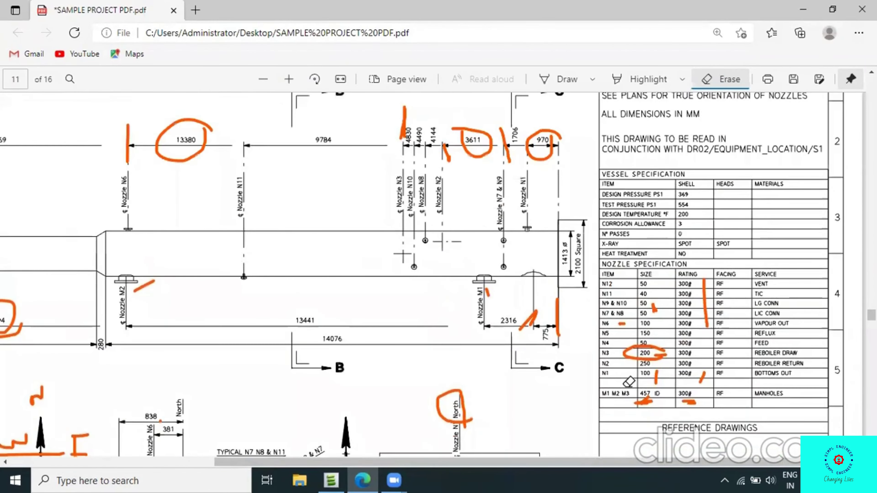
left_click(563, 79)
scroll(645, 342, "up", 3, "ctrl")
scroll(644, 342, "up", 3, "ctrl")
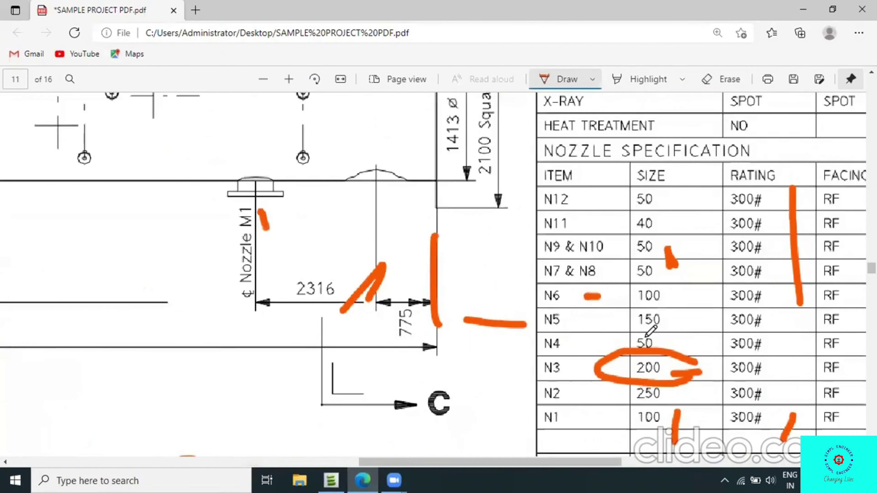
scroll(649, 345, "up", 1)
left_click_drag(681, 321, 721, 295)
left_click_drag(731, 330, 750, 311)
left_click_drag(574, 314, 509, 305)
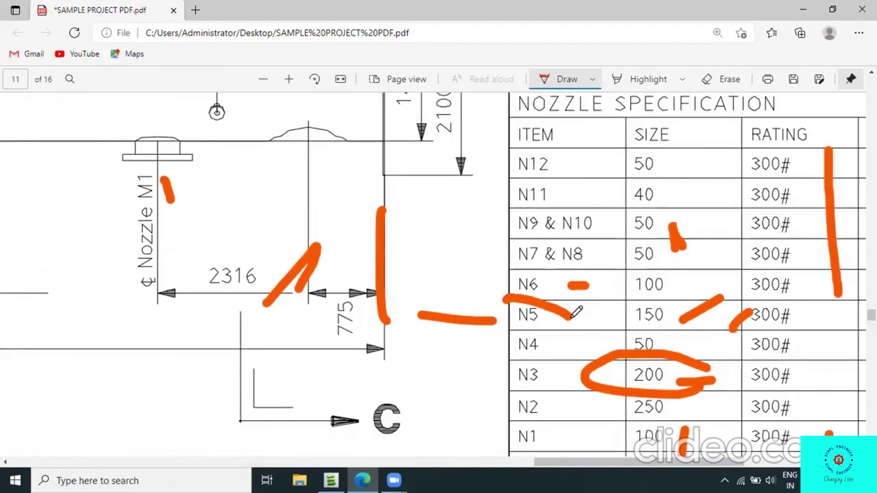
Erase the misplaced loop around N5 and underline the N5 label instead.
left_click(722, 79)
left_click(565, 322)
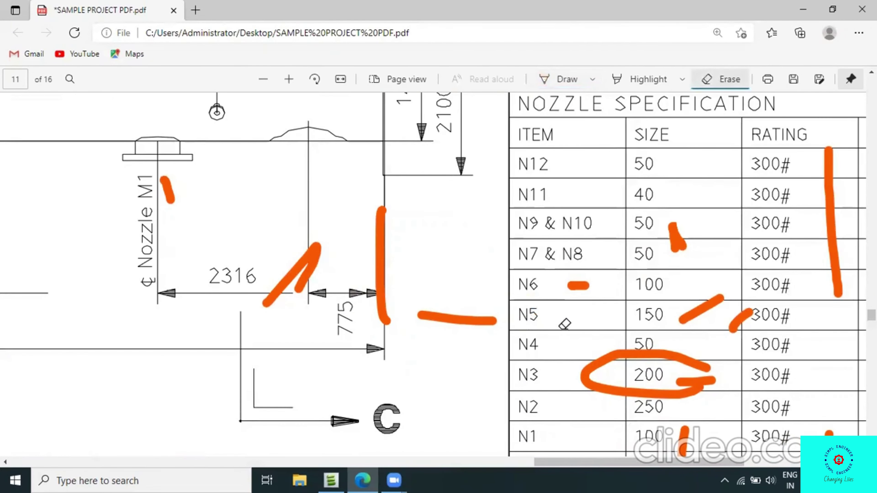
left_click(566, 79)
left_click_drag(541, 321, 589, 314)
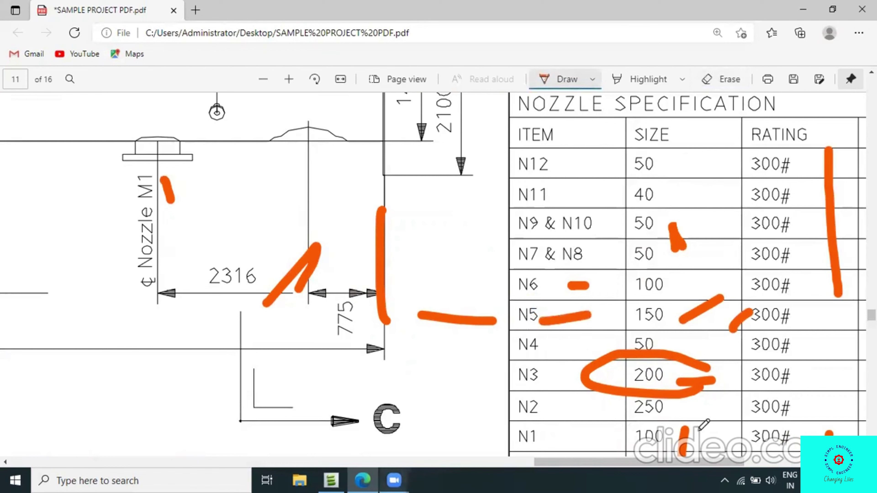
left_click(330, 480)
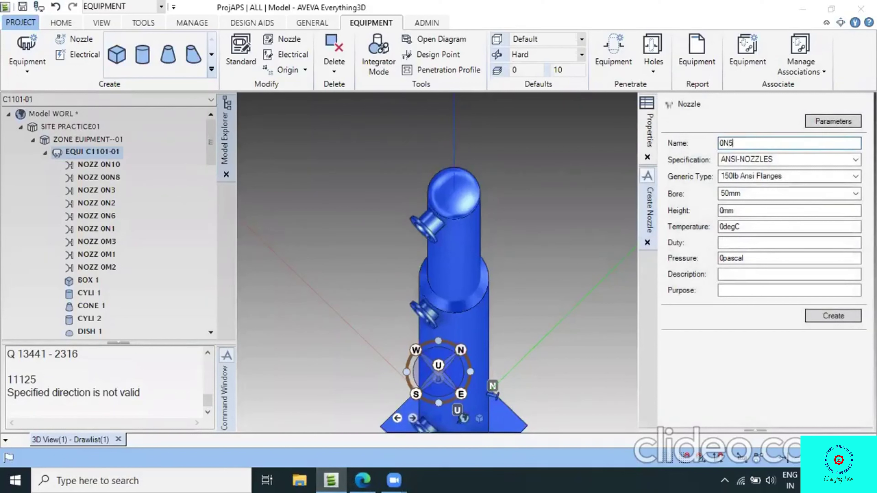
Create nozzle /0N5 with 300lb Ansi Flanges, 150mm bore and 300mm height.
key("Tab")
left_click(774, 176)
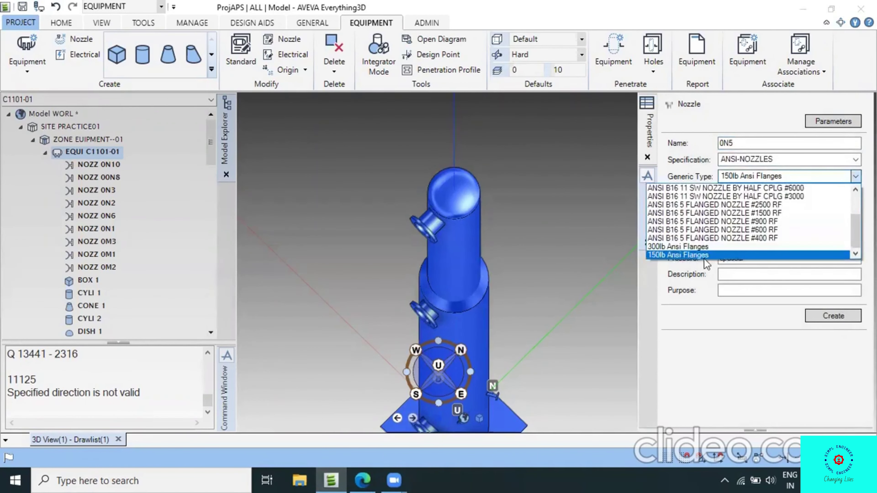
left_click(709, 247)
left_click(750, 192)
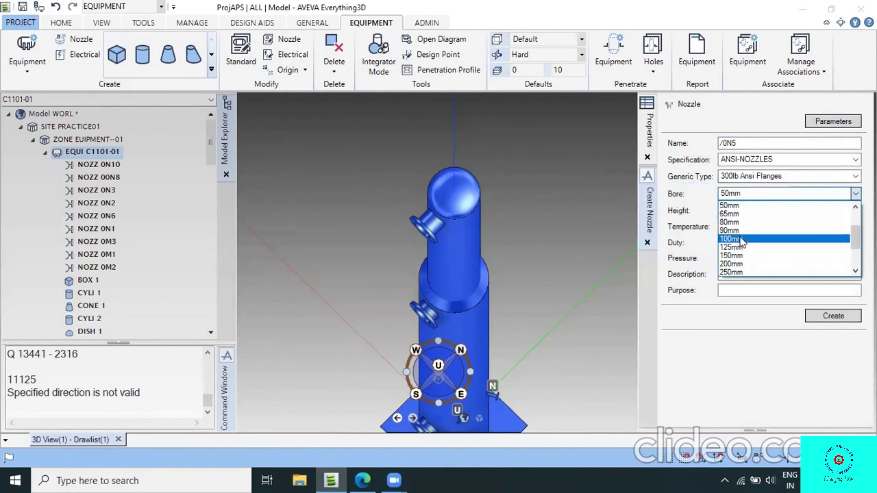
left_click(742, 255)
key("Tab")
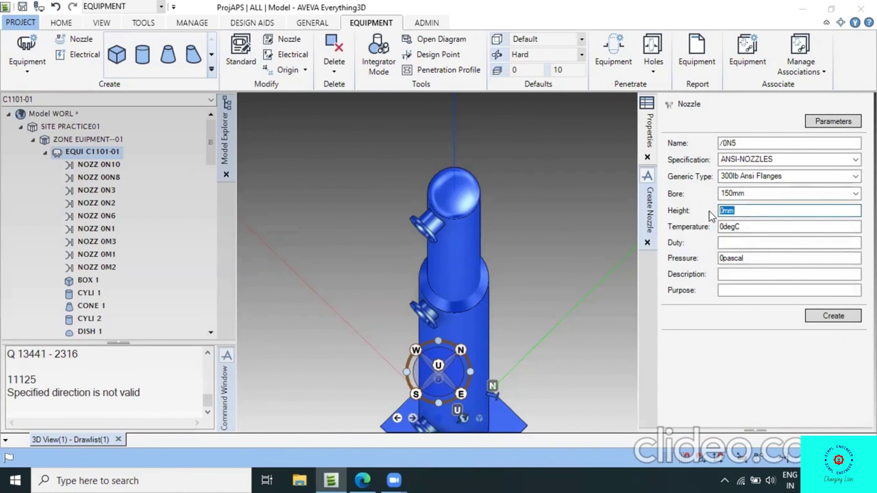
type("300")
left_click(833, 315)
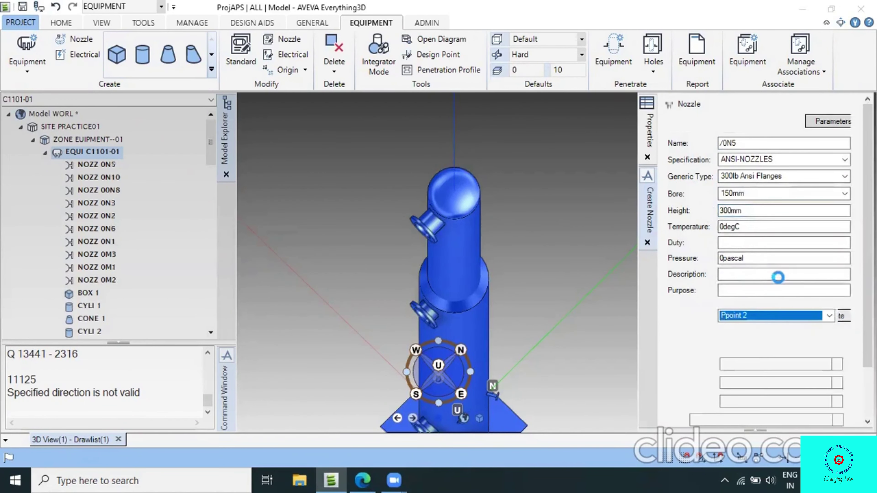
scroll(696, 409, "down", 3)
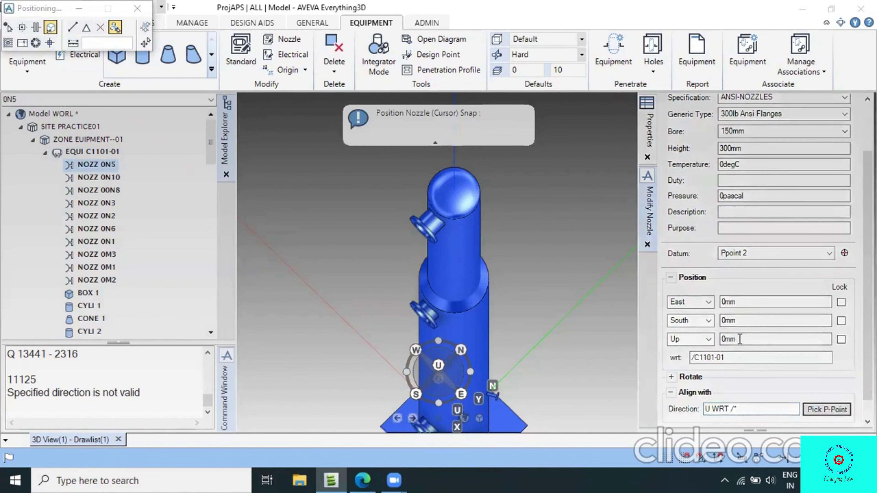
Zoom the reference PDF into the vessel's left end to read the 22687 dimension.
left_click(364, 479)
scroll(281, 390, "down", 2, "ctrl")
scroll(281, 389, "down", 2, "ctrl")
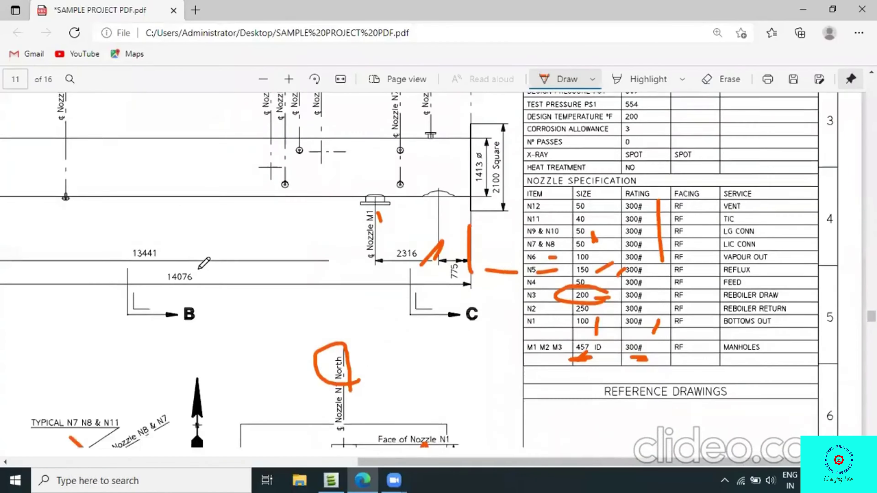
scroll(280, 390, "down", 2, "ctrl")
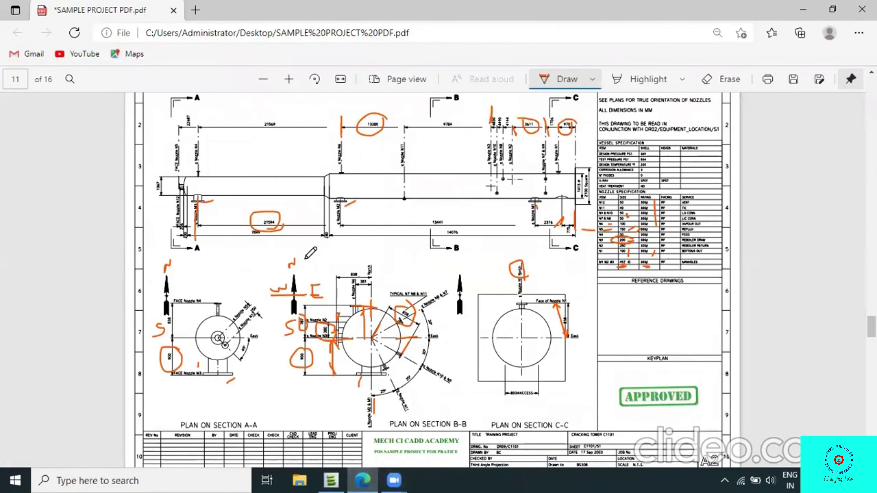
scroll(310, 254, "up", 1, "ctrl")
scroll(151, 313, "up", 1, "ctrl")
scroll(152, 313, "up", 1, "ctrl")
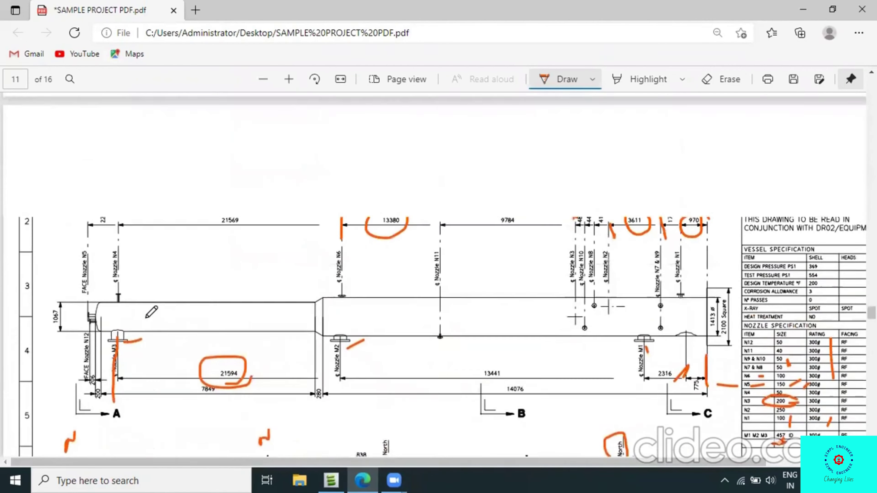
scroll(79, 308, "up", 1, "ctrl")
scroll(92, 320, "up", 1, "ctrl")
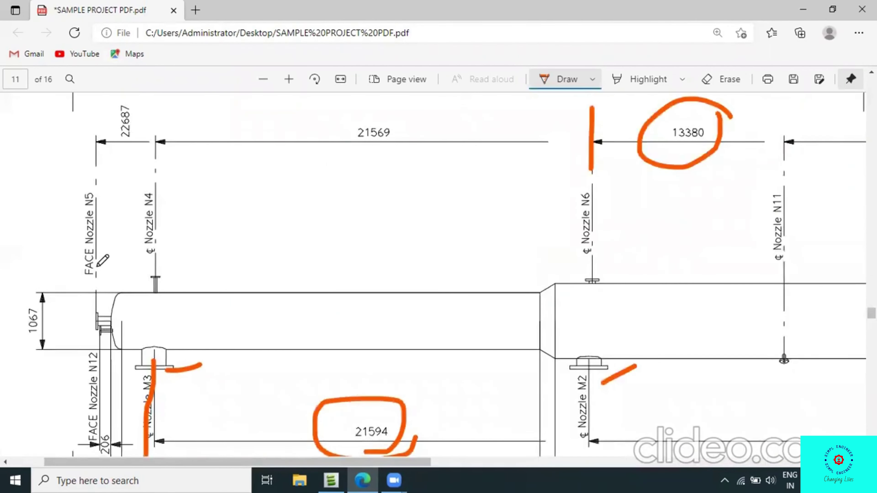
scroll(98, 265, "up", 3)
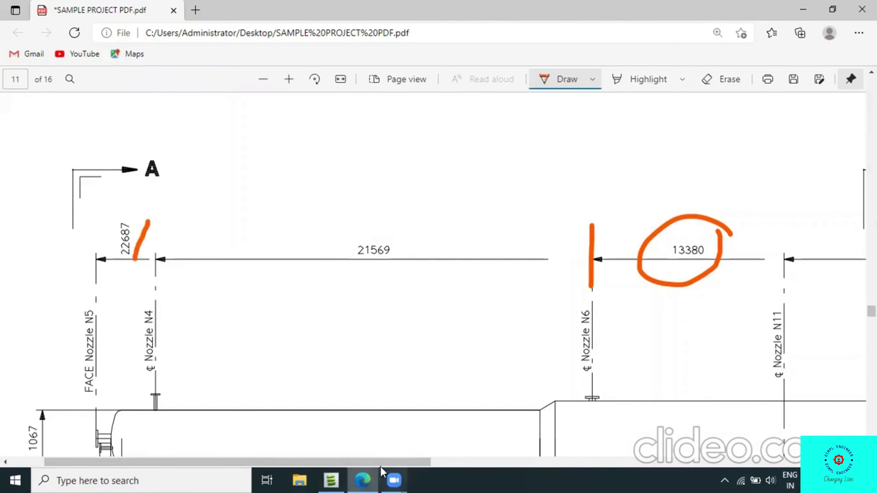
left_click(335, 480)
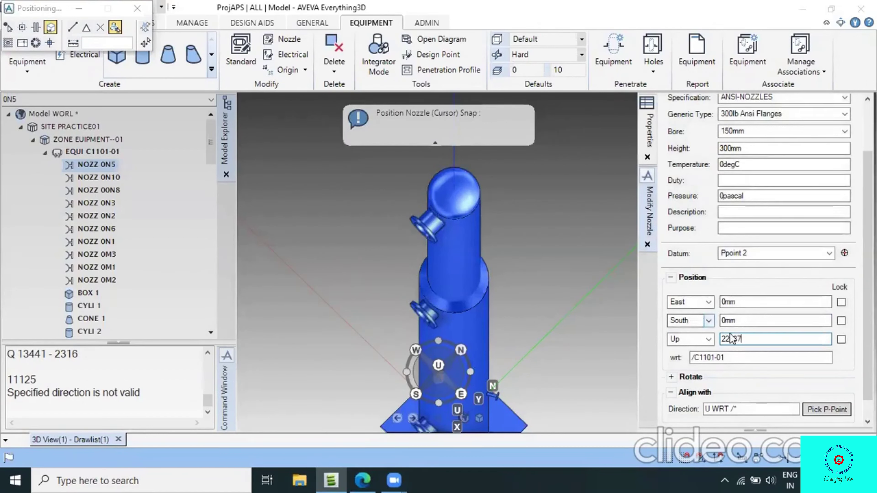
Accept nozzle N5's Up position of 22687 mm and zoom out on the vessel.
scroll(731, 338, "down", 1)
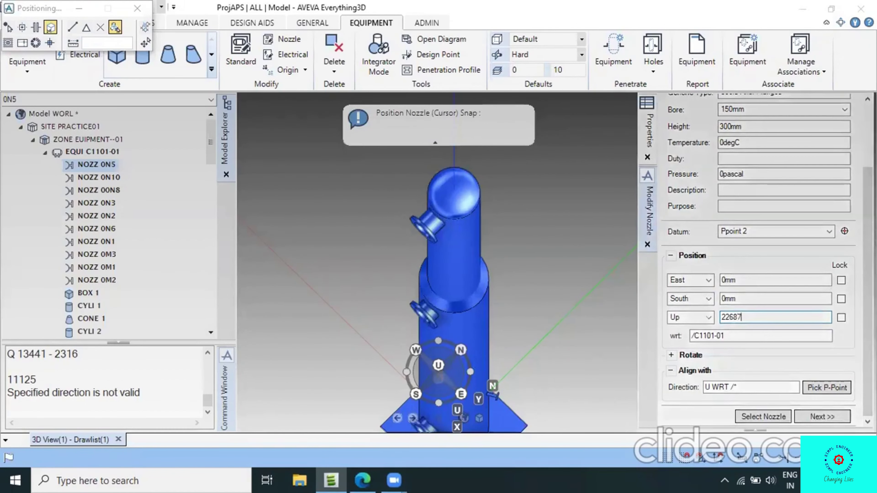
left_click(833, 419)
scroll(455, 241, "up", 4)
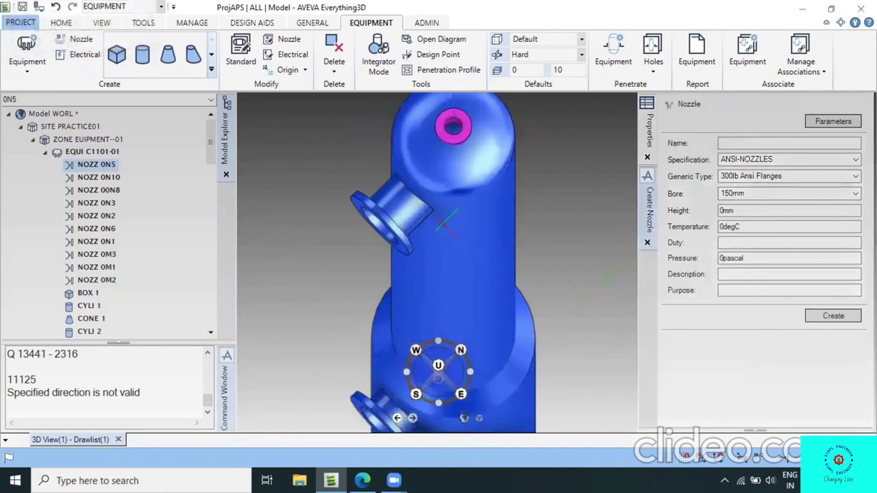
scroll(445, 180, "down", 3)
scroll(445, 180, "down", 3)
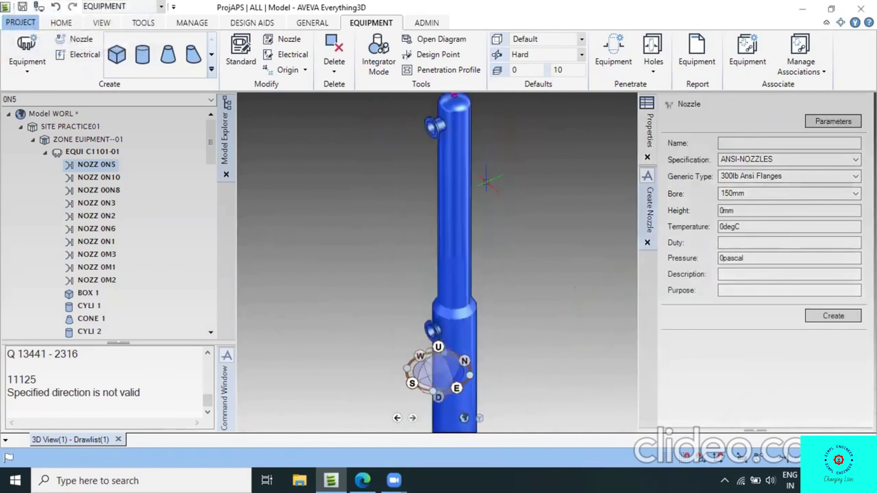
scroll(449, 263, "down", 2)
scroll(448, 263, "down", 2)
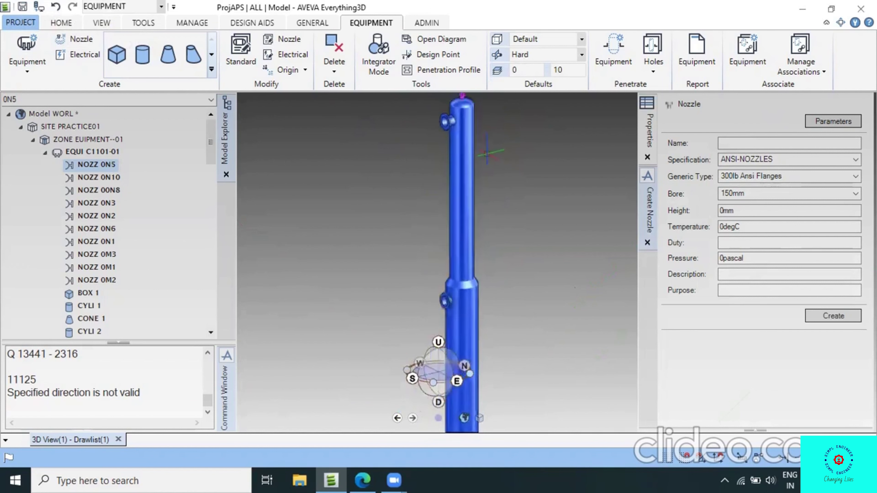
scroll(463, 300, "up", 2)
scroll(463, 300, "up", 2)
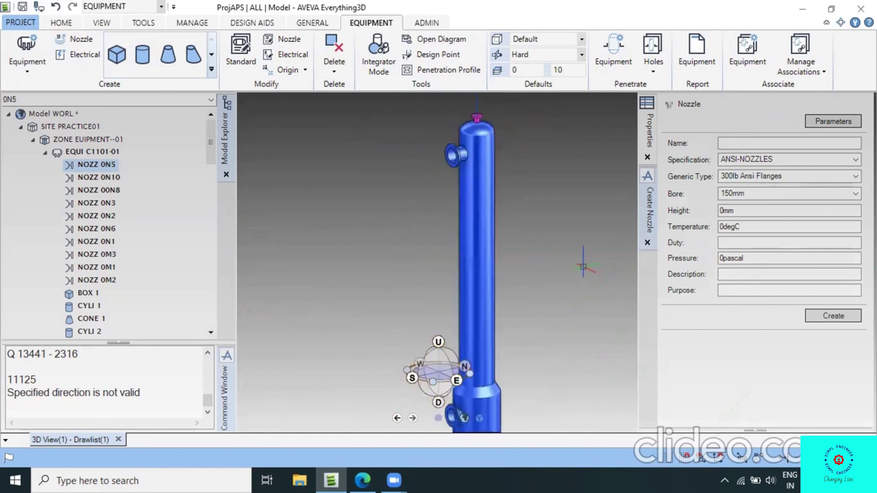
scroll(462, 300, "up", 2)
Switch the viewport to a top-down plan view of the vessel.
right_click(396, 185)
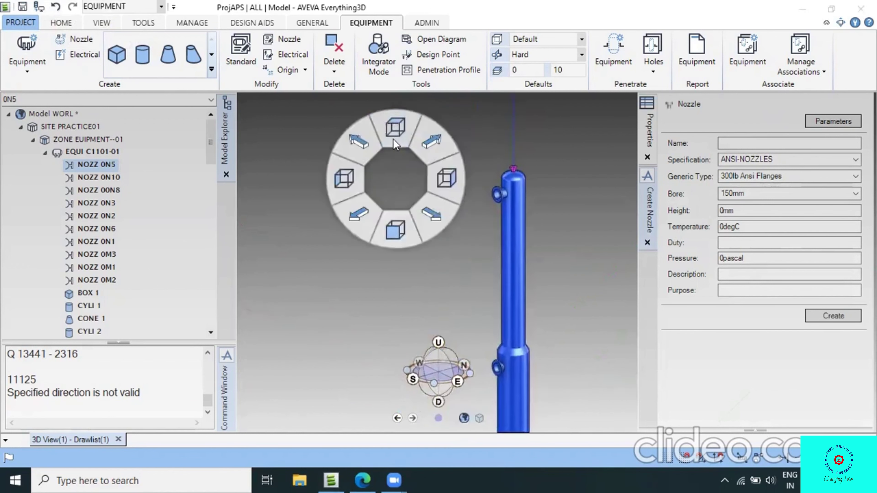
key("Escape")
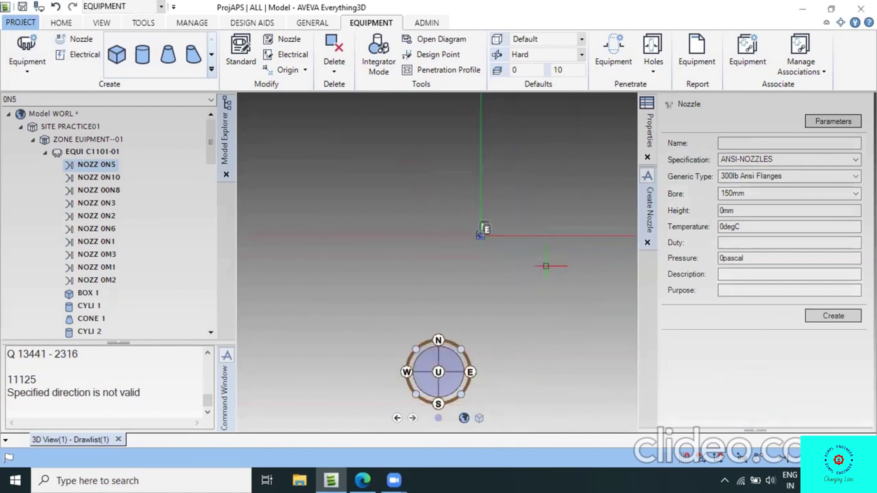
scroll(389, 207, "up", 3)
scroll(425, 246, "up", 3)
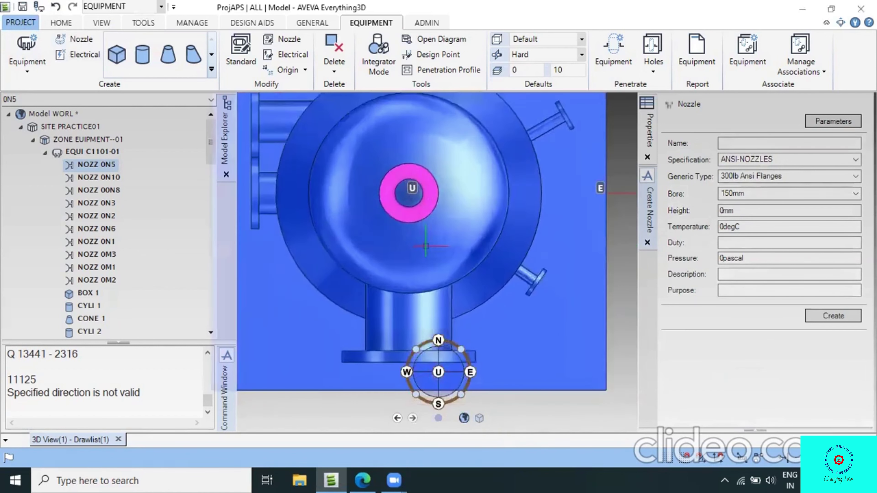
scroll(425, 246, "down", 2)
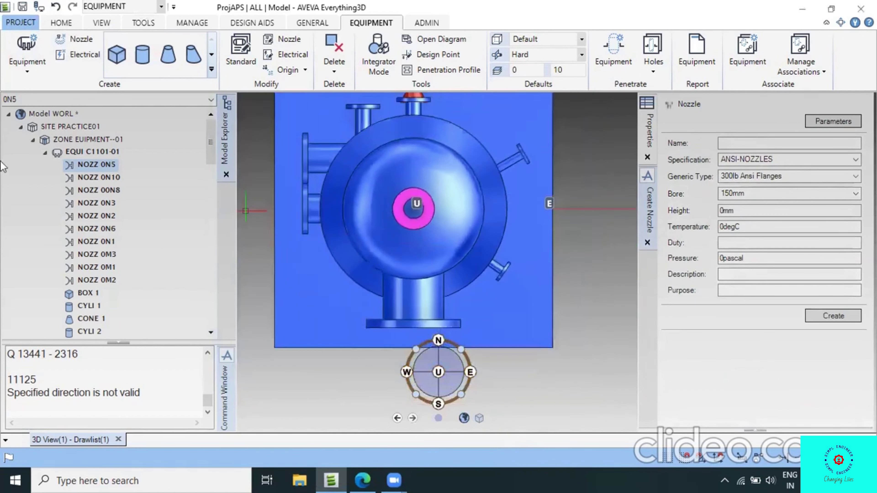
Copy nozzle N5 with offset X 250mm, Y 0mm, retaining the copy as NOZZ 2.
left_click(65, 24)
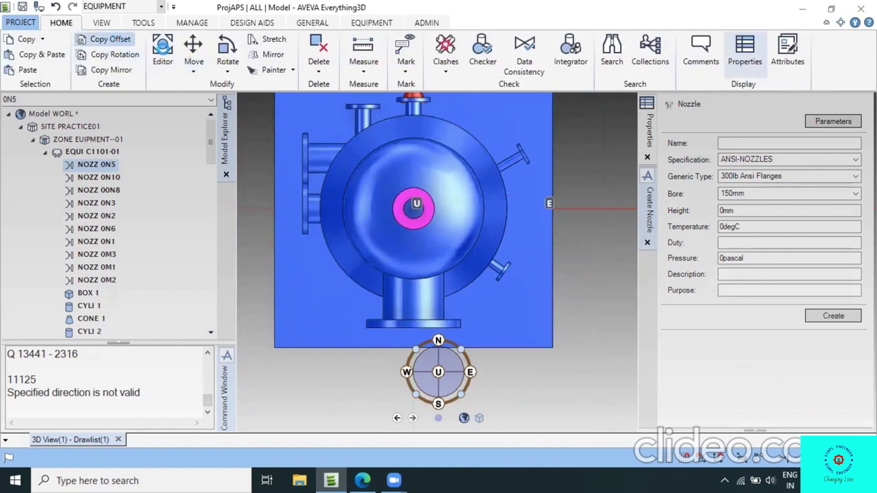
left_click(103, 39)
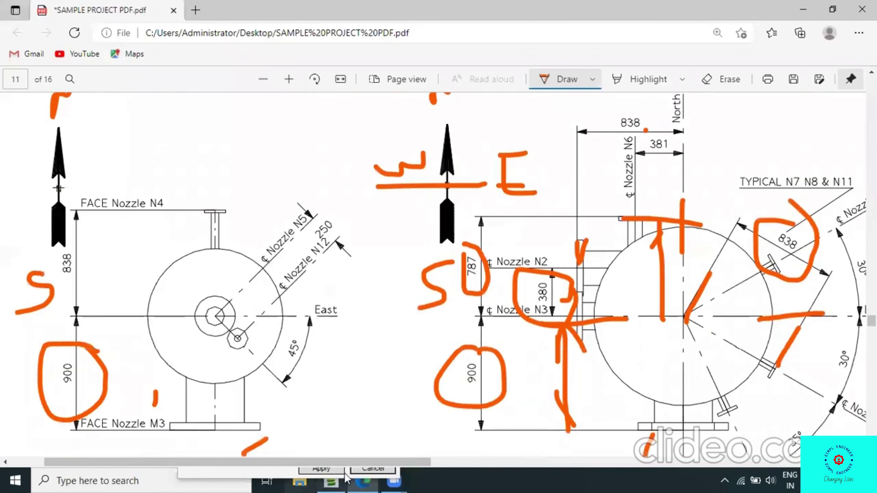
left_click(345, 477)
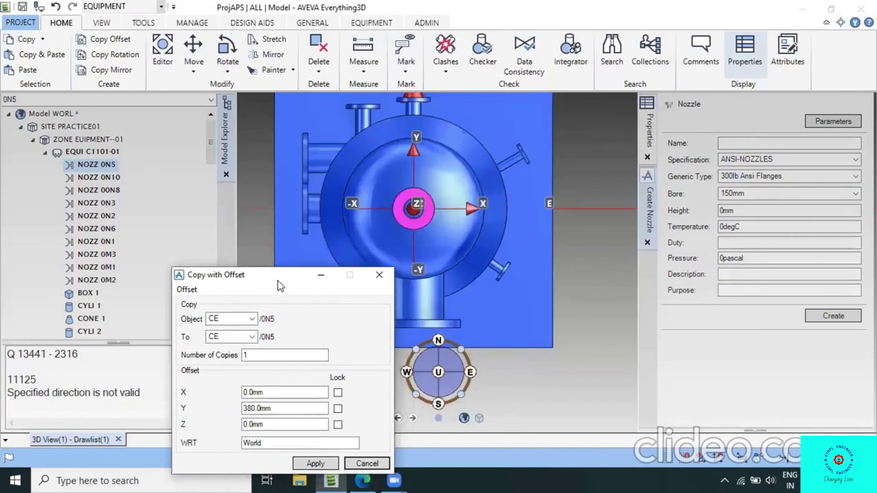
left_click_drag(263, 279, 224, 205)
left_click_drag(241, 339, 195, 341)
type("0")
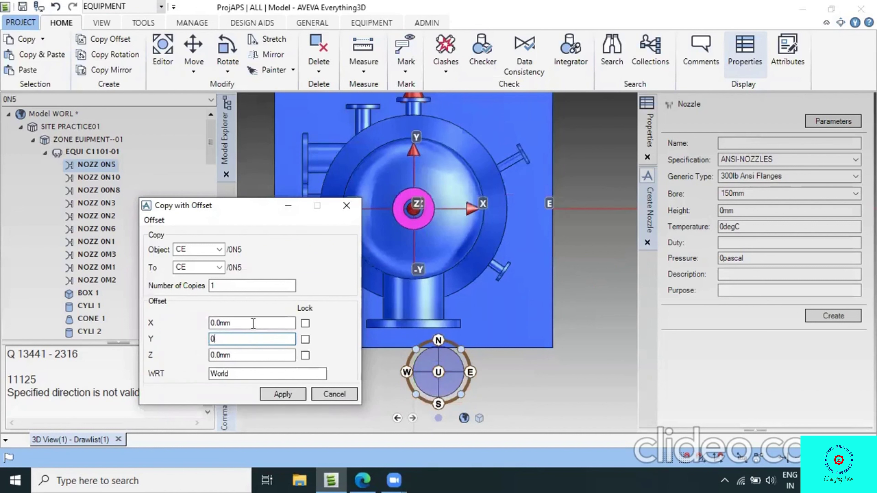
key("shift+Tab")
type("250")
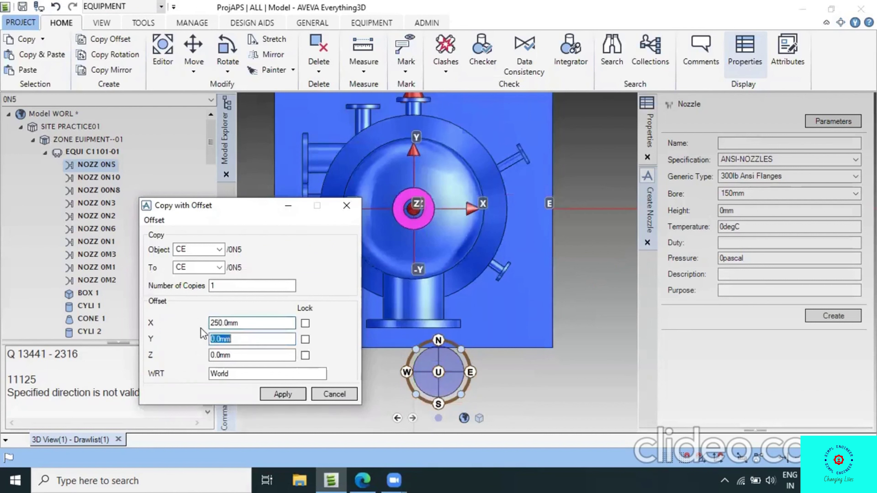
left_click(273, 395)
left_click(339, 395)
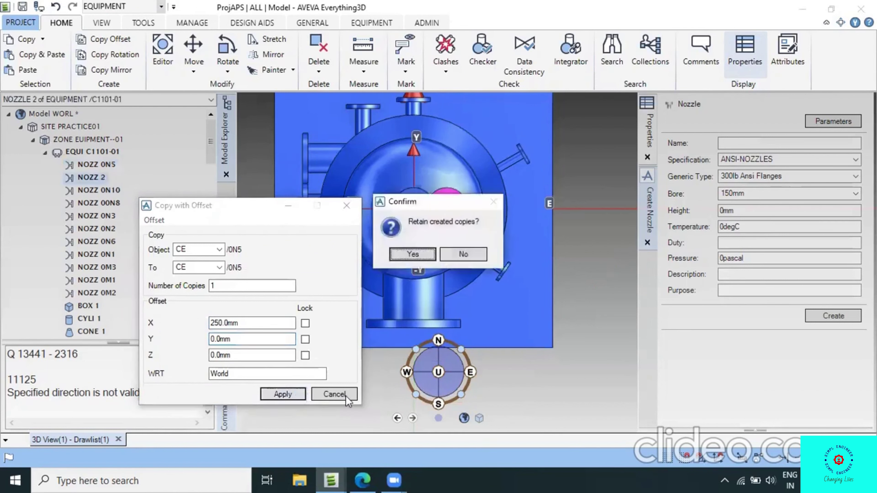
left_click(422, 254)
left_click(336, 394)
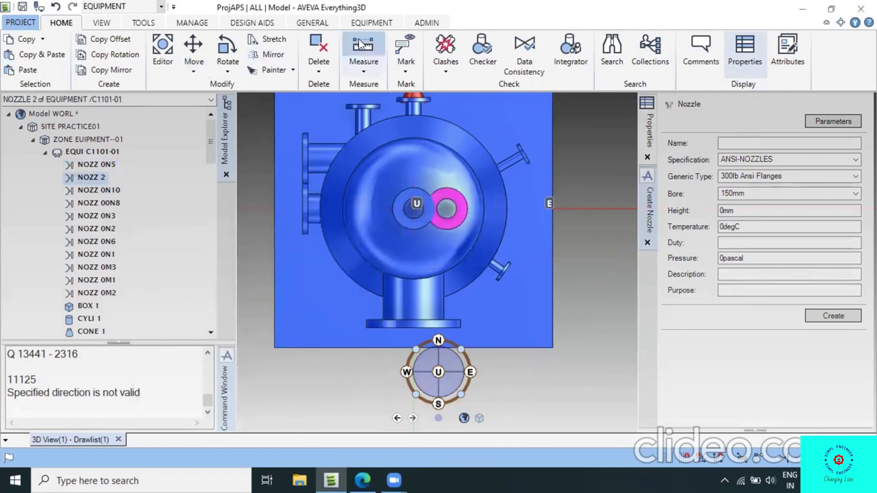
Rename the copied nozzle to 0N12 and change its bore to 50mm.
left_click(371, 23)
left_click(287, 38)
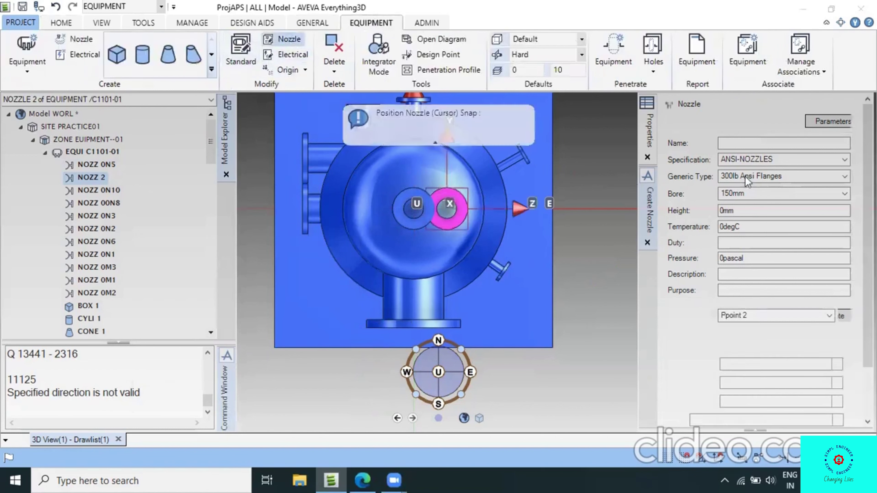
triple_click(799, 148)
type("0N12")
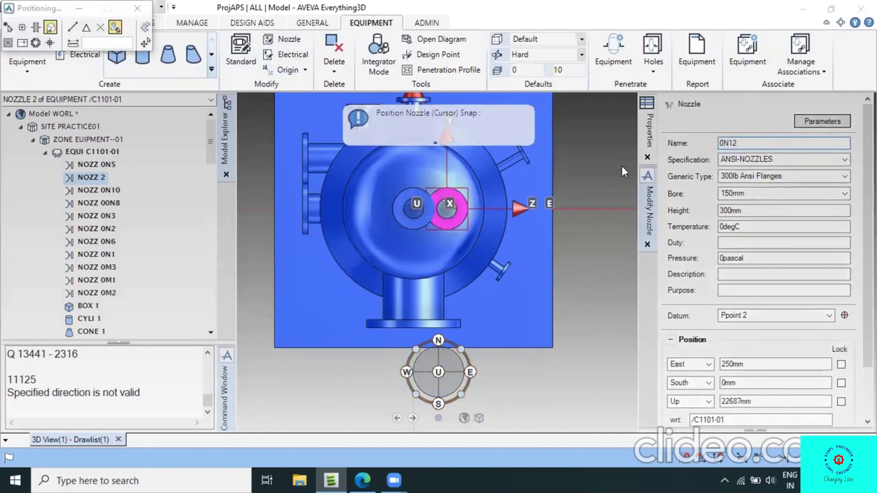
key("Tab")
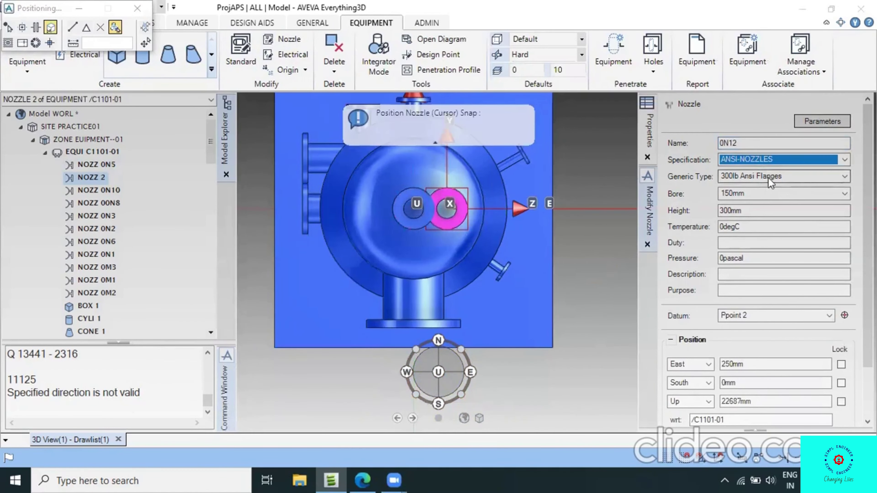
left_click(770, 194)
scroll(732, 214, "up", 2)
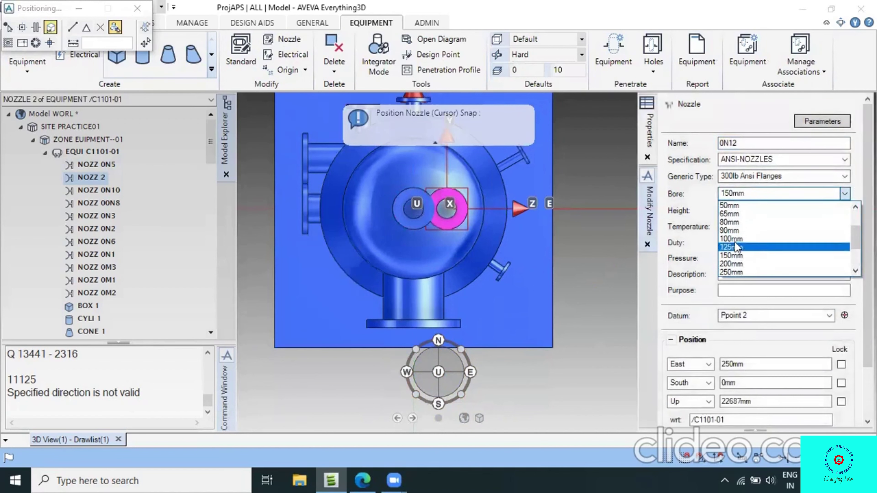
left_click(731, 206)
scroll(782, 355, "down", 3)
scroll(782, 356, "down", 2)
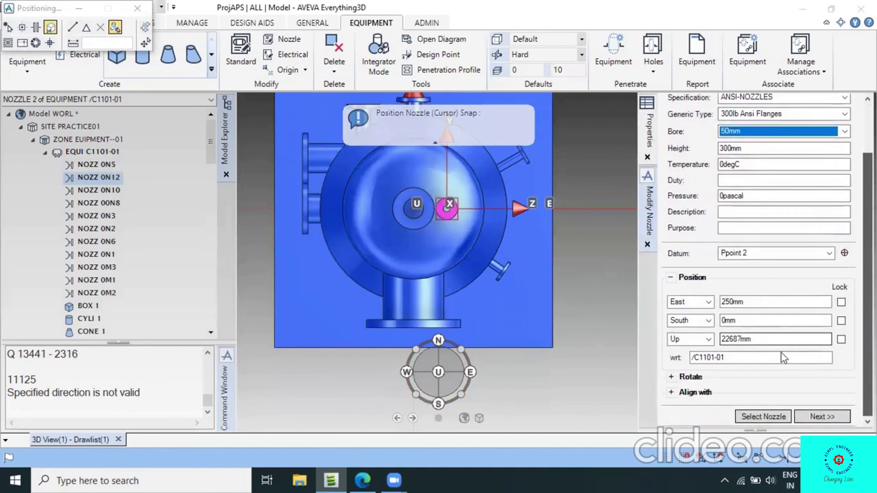
Zoom the reference PDF elevation into the FACE Nozzle N12 dimensions.
left_click(361, 479)
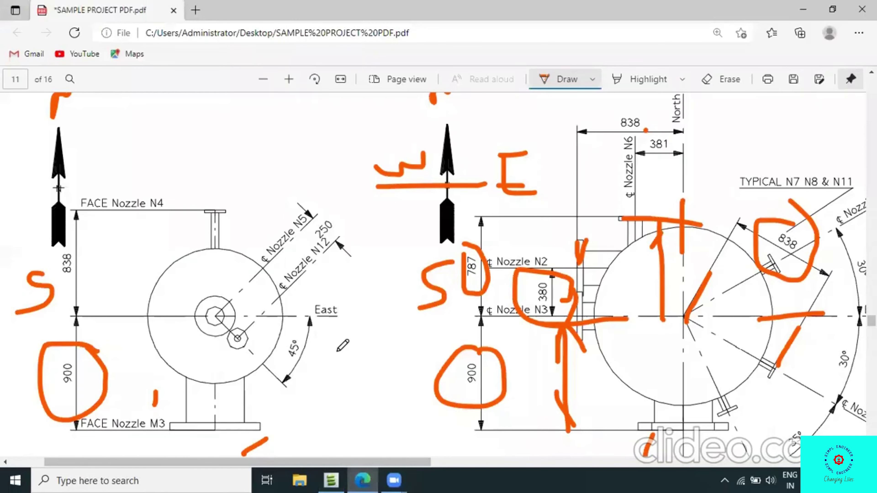
scroll(319, 279, "down", 2)
scroll(266, 288, "up", 5)
scroll(131, 229, "up", 3)
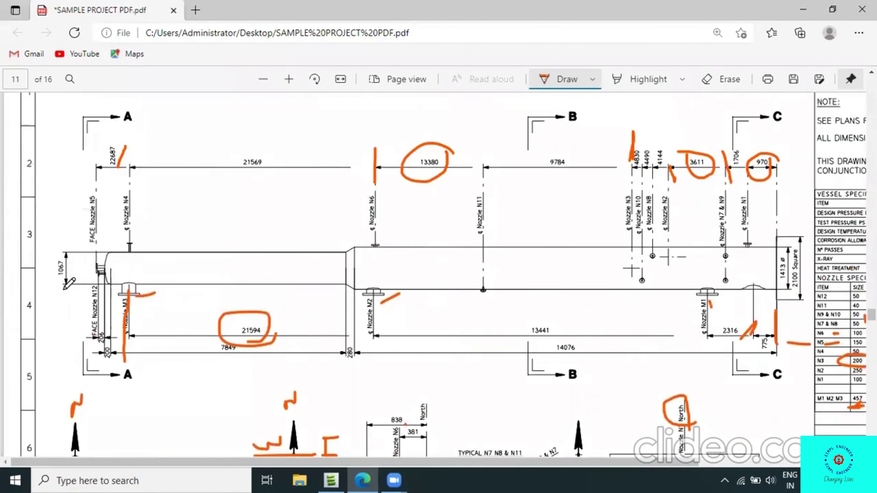
scroll(119, 319, "up", 2, "ctrl")
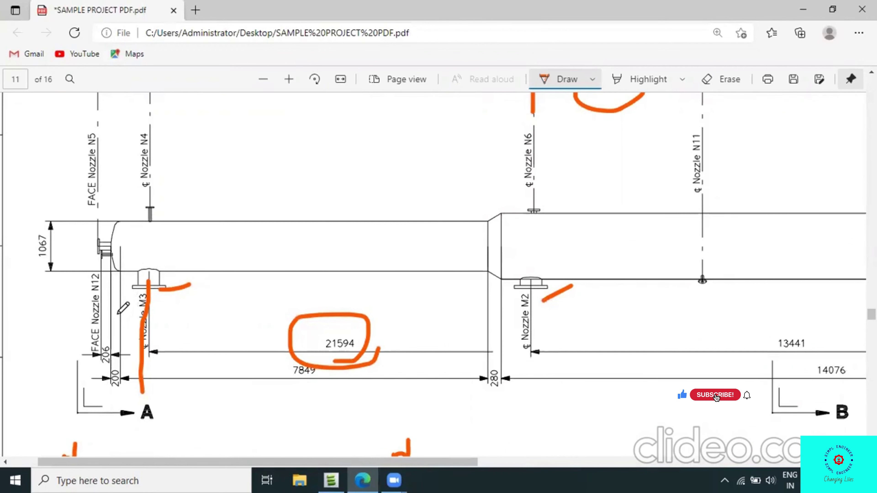
left_click(331, 480)
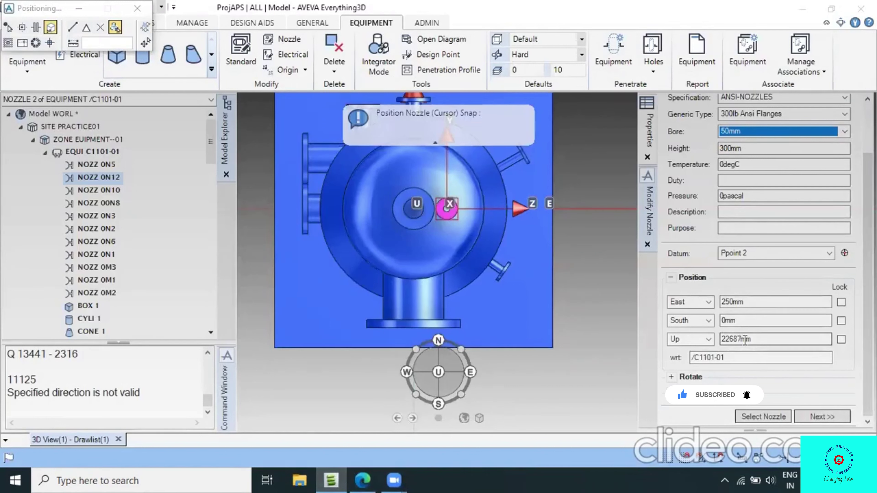
Change nozzle 0N12's Up position to 22650mm and finish the nozzle.
left_click(763, 340)
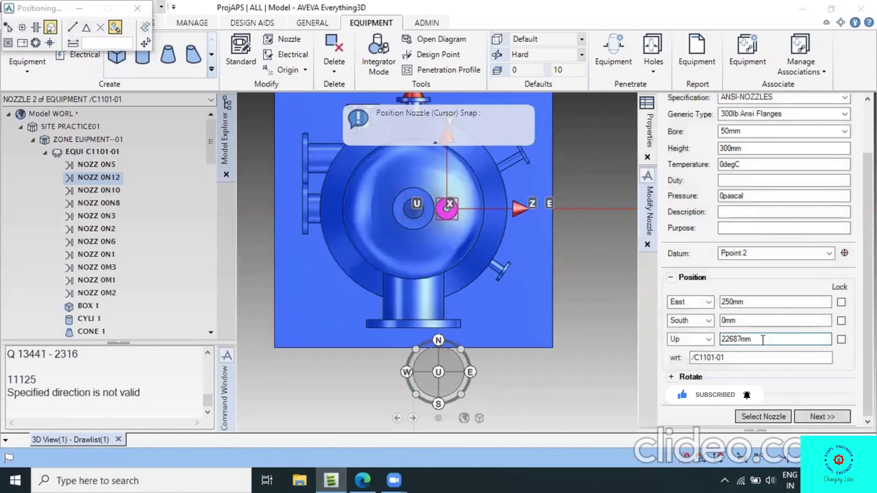
left_click_drag(762, 340, 727, 344)
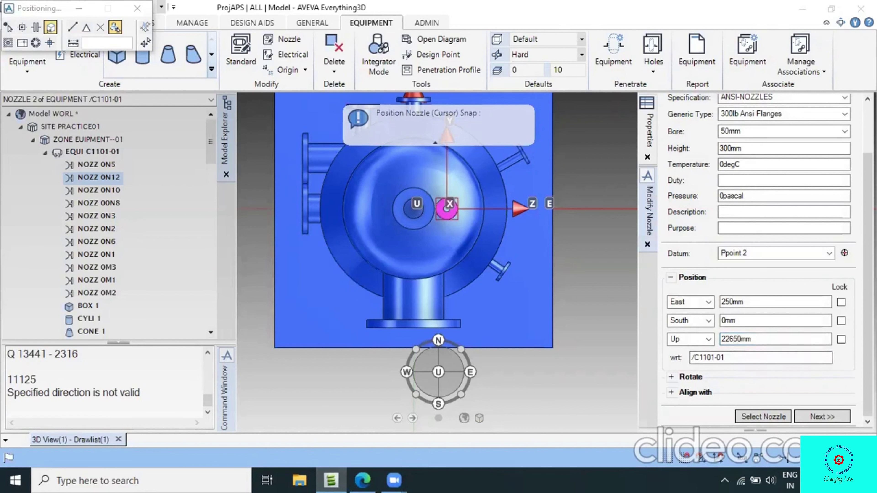
left_click(821, 417)
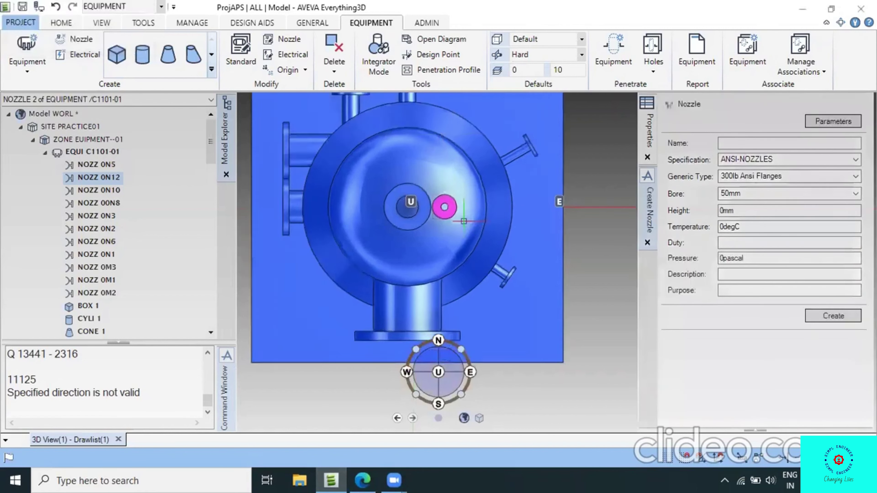
Start an advanced rotation of N12, picking the nozzle's p-point as the axis.
scroll(464, 221, "up", 2)
left_click(77, 24)
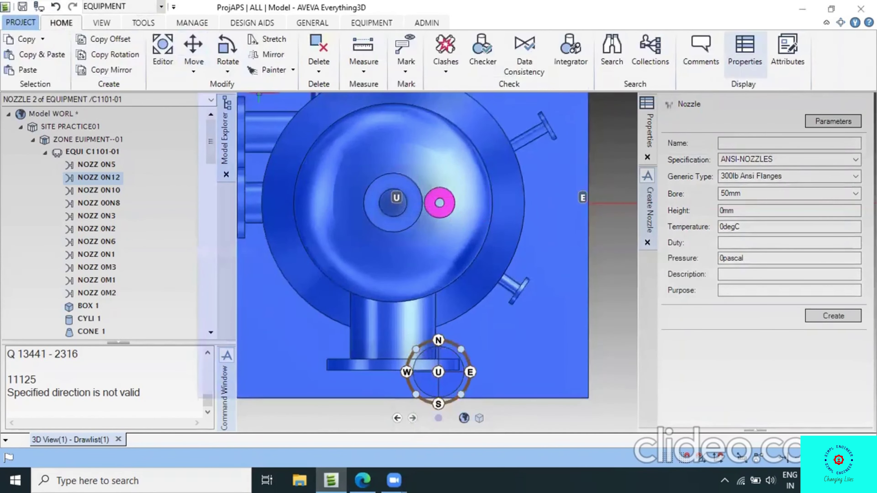
left_click(216, 74)
left_click(246, 101)
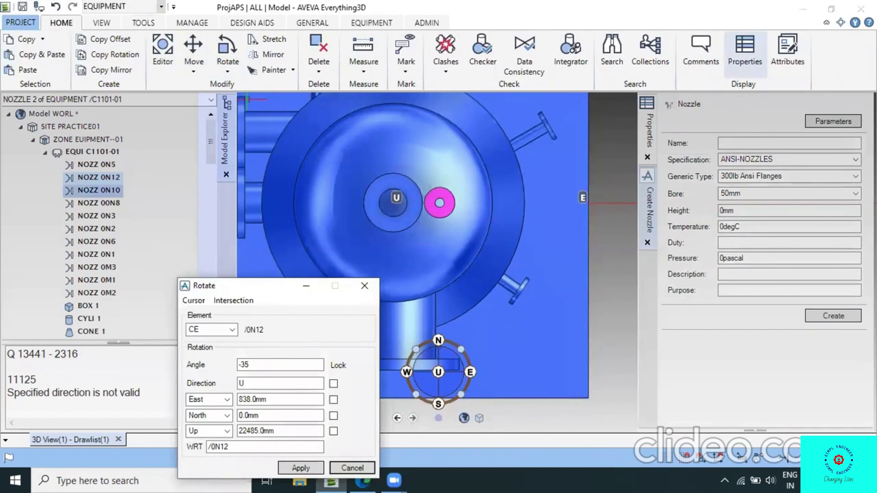
left_click(59, 145)
left_click(67, 172)
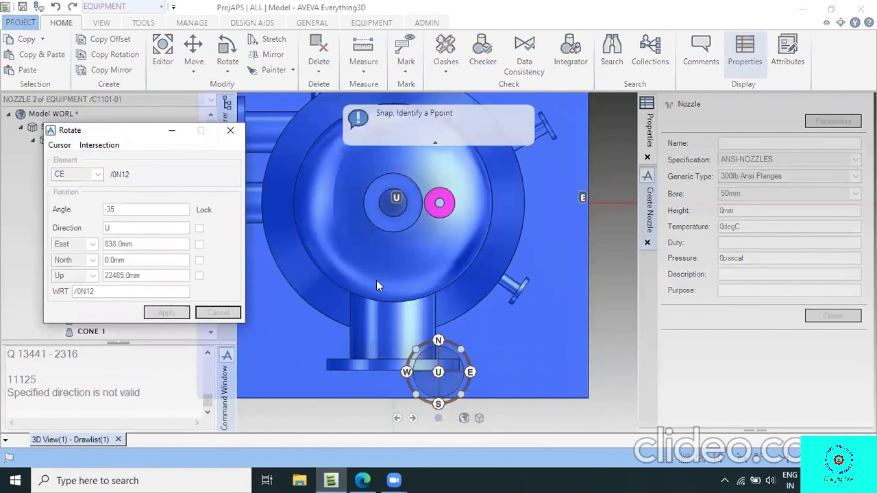
left_click(393, 200)
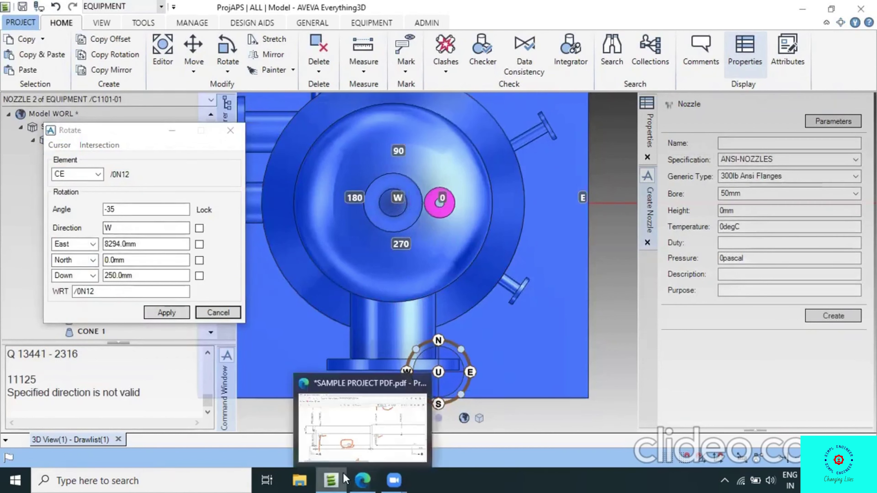
Rotate nozzle N12 by -45 degrees about direction W.
left_click(379, 392)
scroll(383, 386, "down", 5)
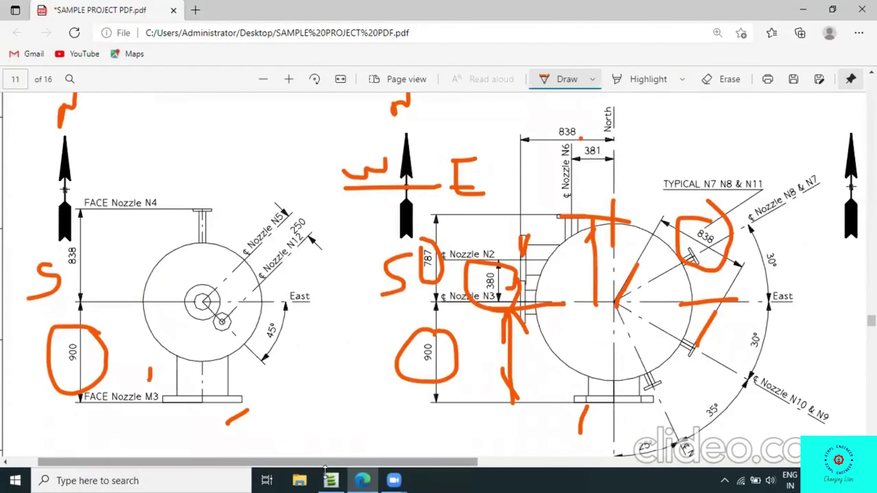
left_click(331, 480)
left_click(115, 211)
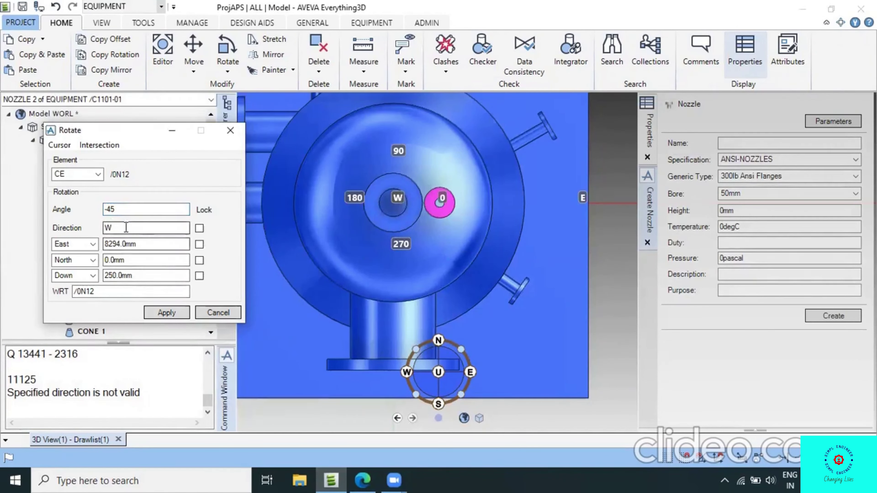
left_click(166, 313)
left_click(218, 312)
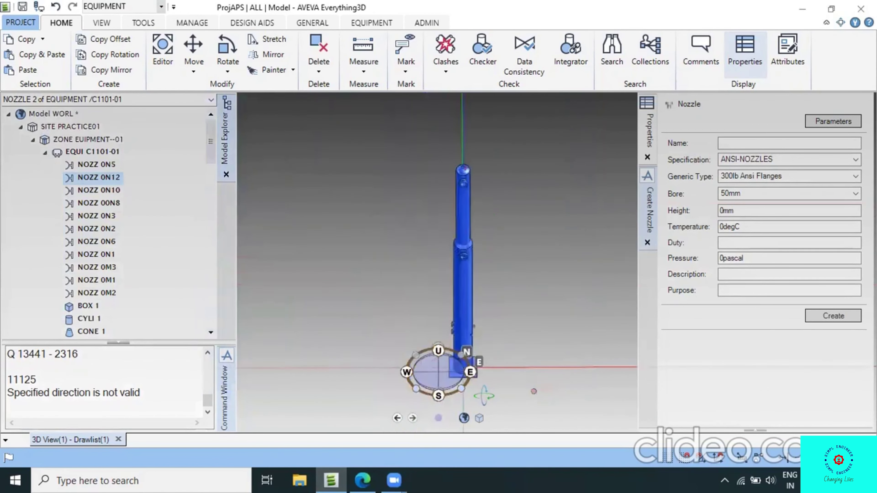
Save the model work and view nozzle N12 from above in plan view.
middle_click_drag(479, 313, 506, 263)
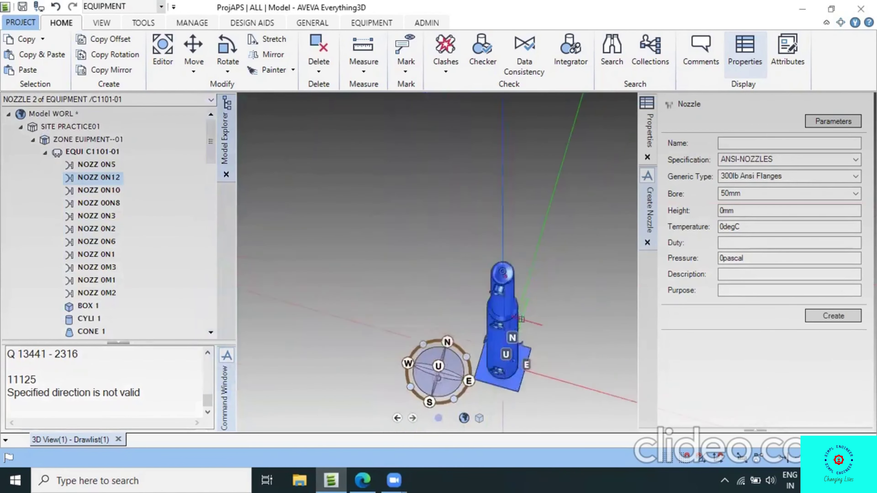
scroll(509, 324, "up", 5)
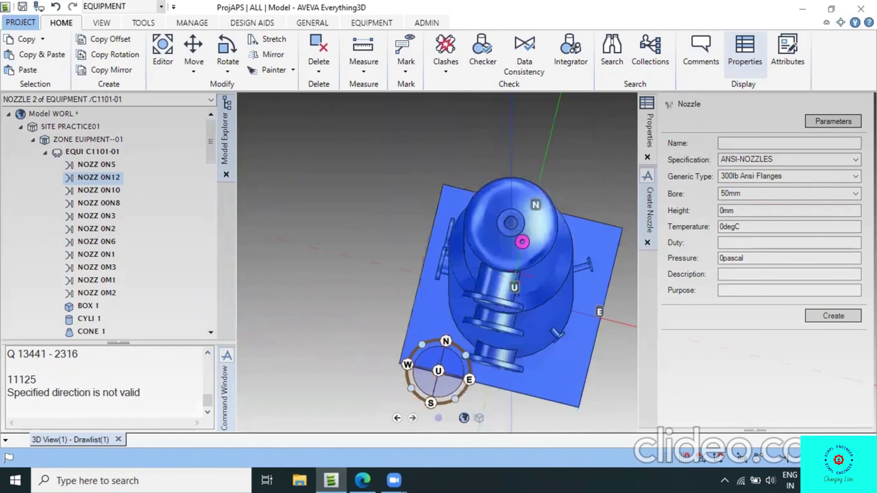
left_click(22, 7)
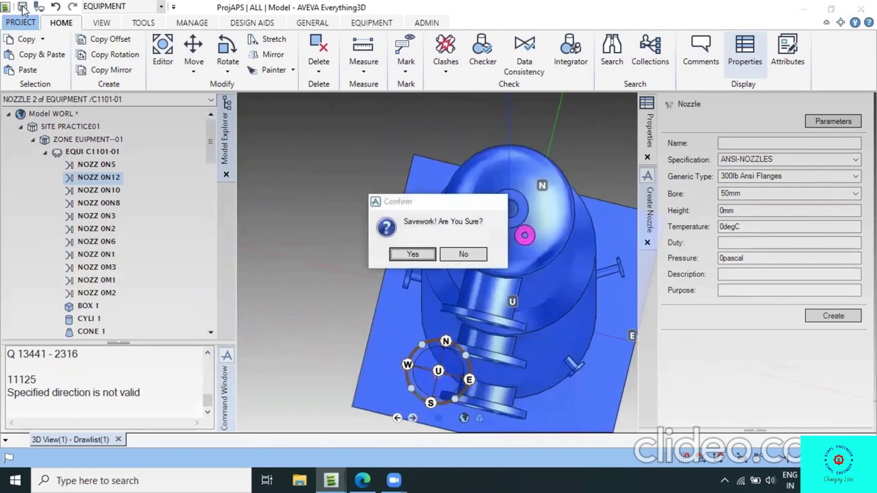
left_click(390, 255)
left_click(438, 370)
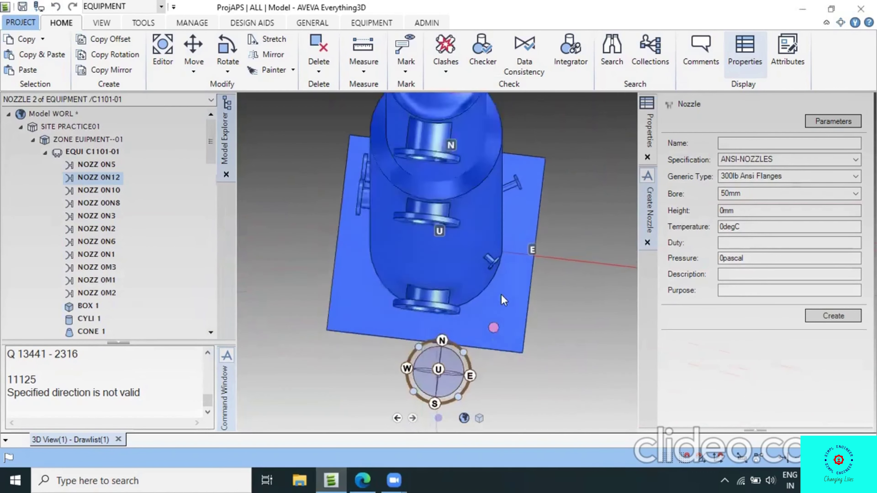
left_click(361, 479)
On the page 4 plot plan, underline C1101's N 299850 and W 316640 coordinates.
scroll(362, 361, "down", 2, "ctrl")
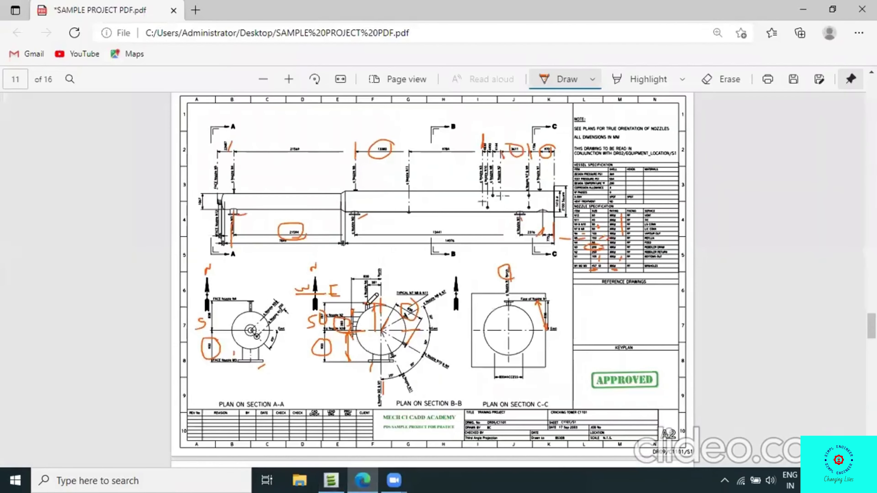
scroll(359, 339, "up", 10)
scroll(357, 314, "up", 10)
scroll(354, 292, "up", 5)
scroll(351, 296, "up", 10)
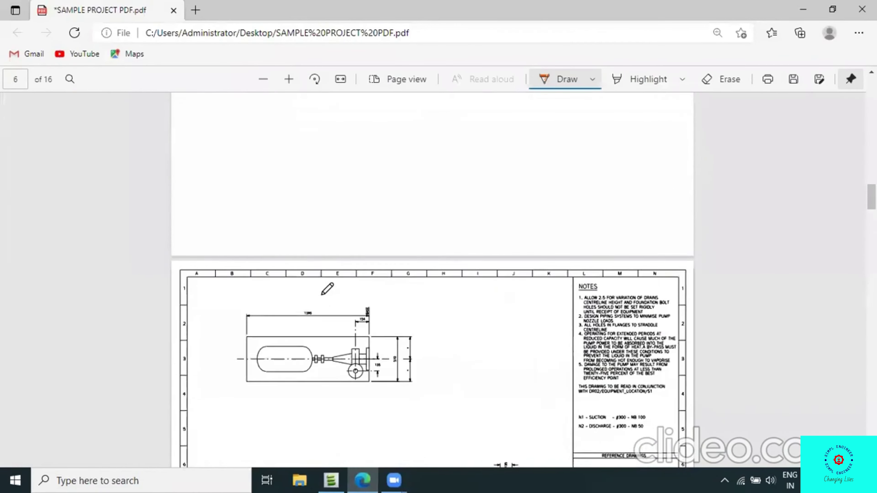
scroll(328, 288, "up", 10)
scroll(337, 298, "up", 10)
scroll(337, 302, "up", 1, "ctrl")
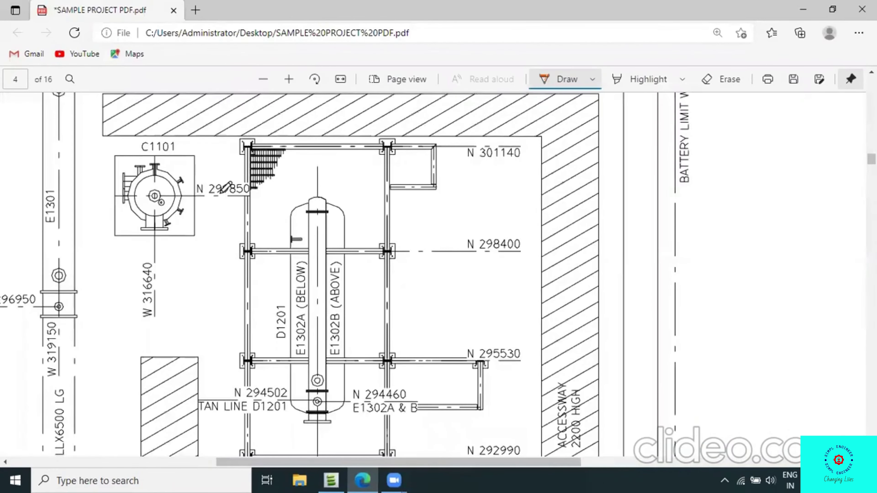
left_click_drag(201, 195, 255, 198)
left_click_drag(162, 264, 158, 334)
Underline C1101's +100305 base plate elevation note and circle D1201.
scroll(476, 296, "up", 5)
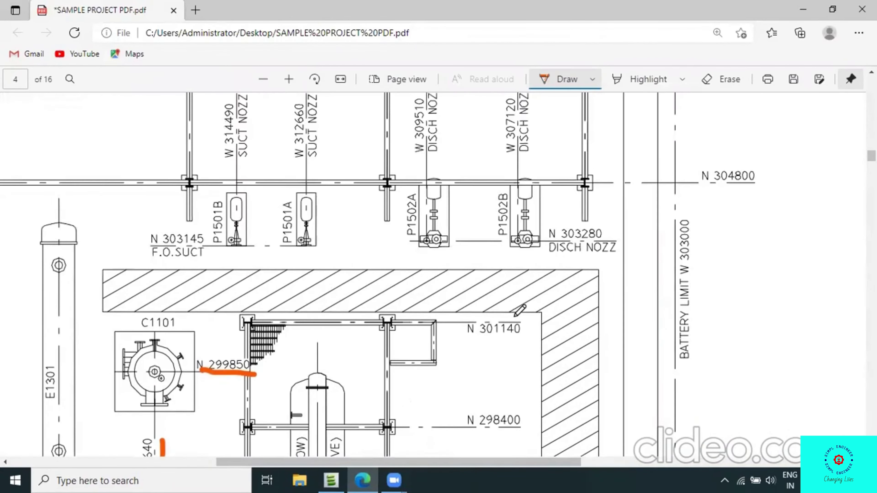
scroll(522, 310, "down", 2, "ctrl")
scroll(604, 325, "down", 2, "ctrl")
scroll(658, 209, "up", 1, "ctrl")
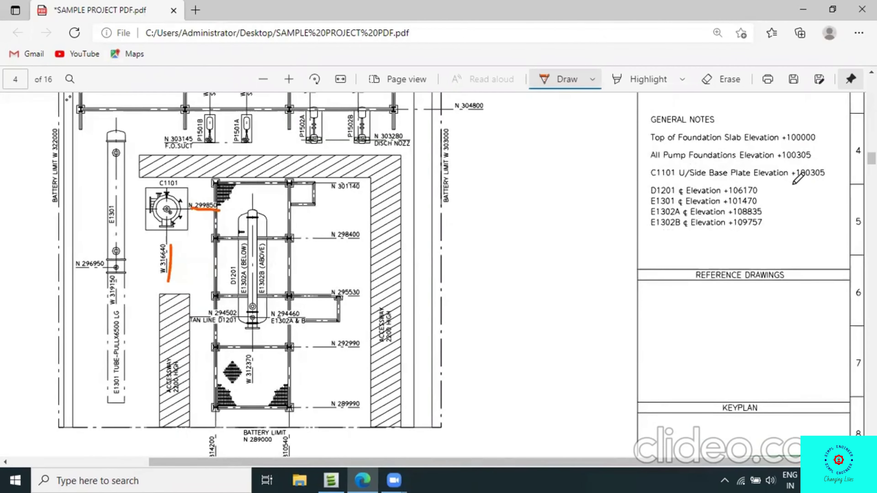
left_click_drag(793, 184, 810, 189)
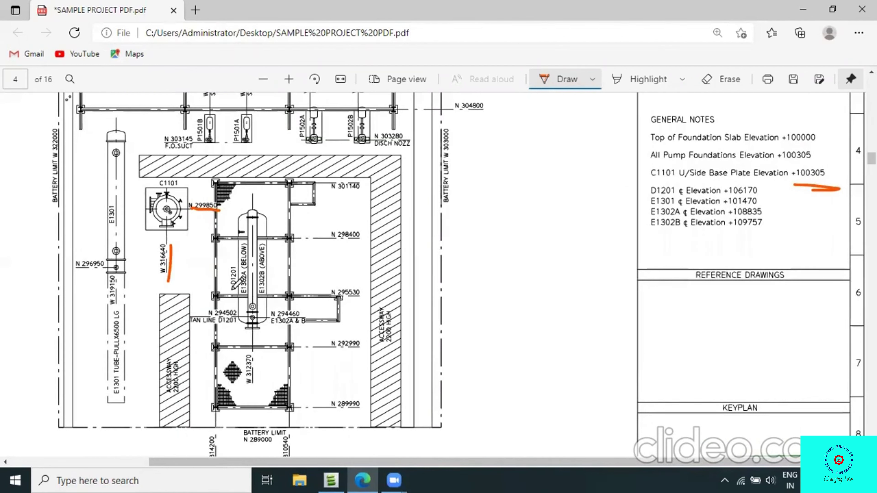
left_click_drag(244, 266, 226, 288)
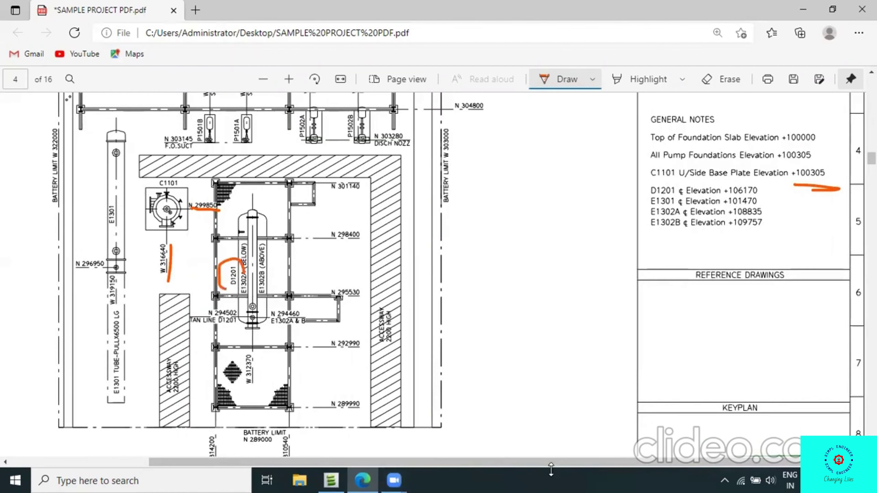